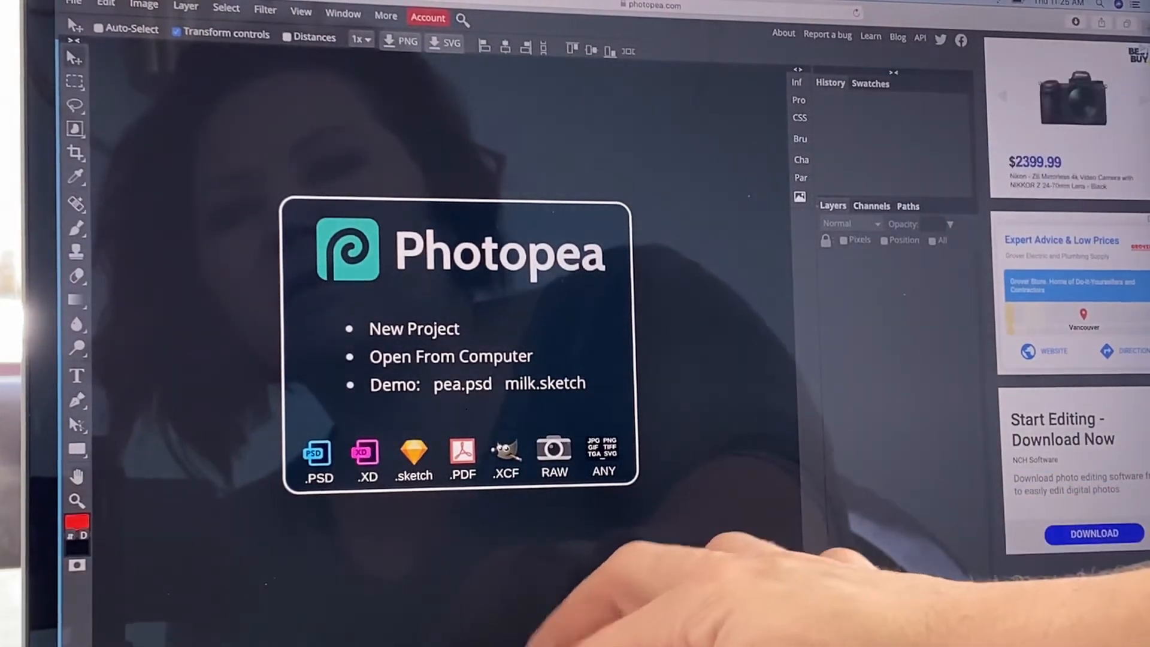
Step: Switch to the Pixlr website in Safari and launch the Pixlr X editor
key("ctrl+Up")
left_click(977, 363)
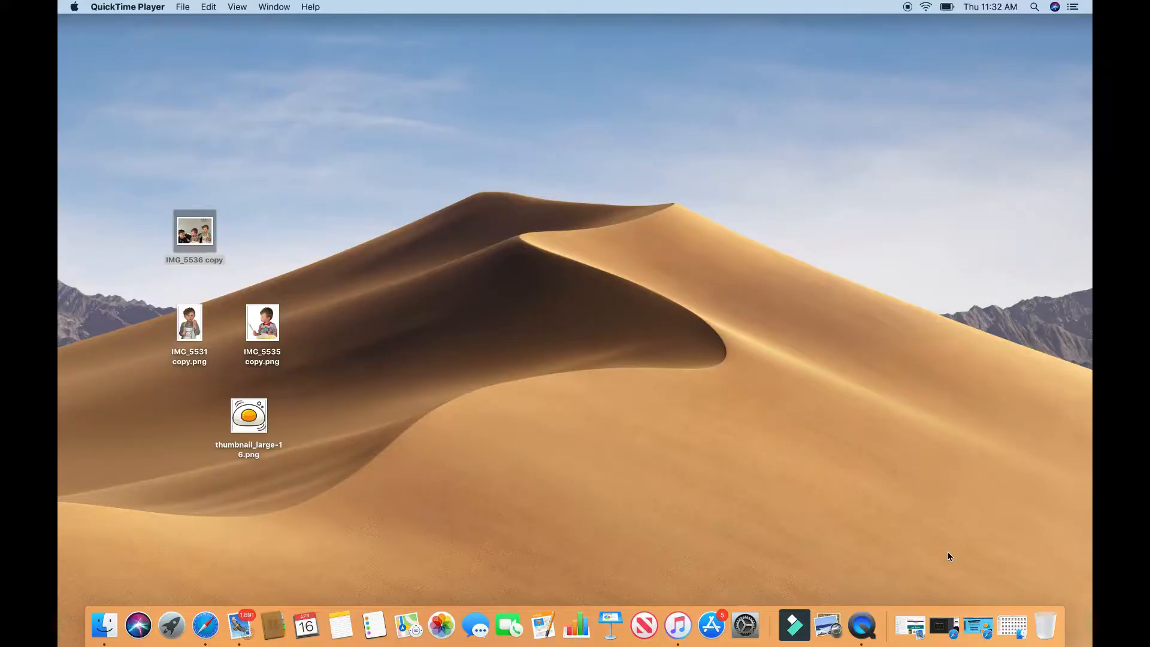
left_click(979, 629)
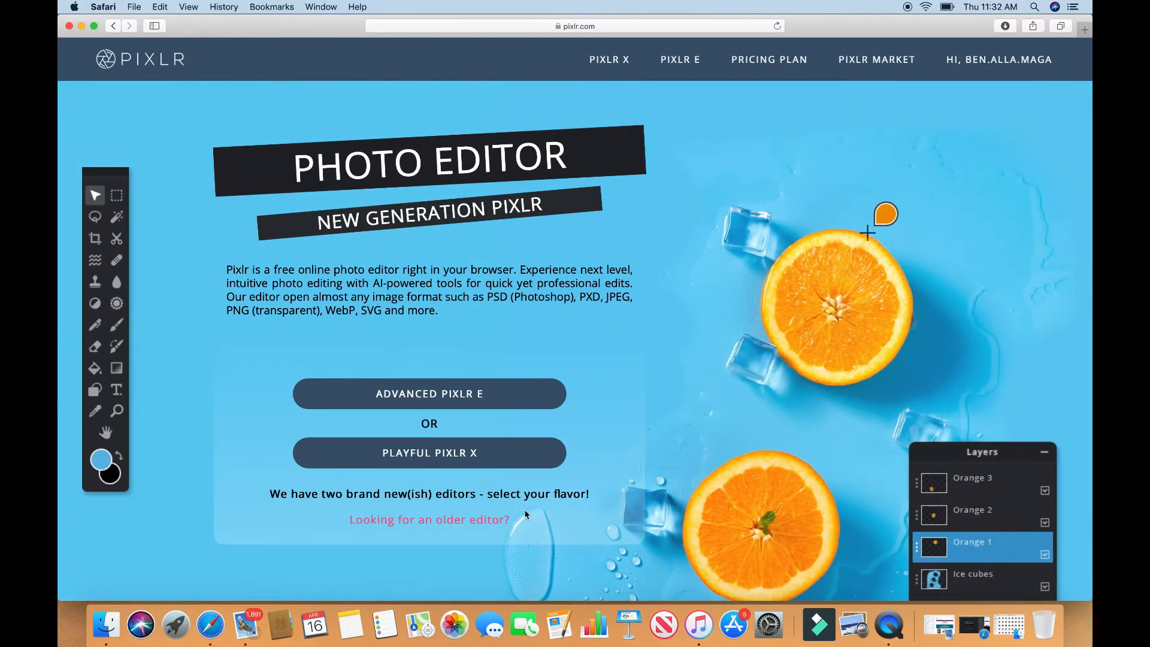
left_click(484, 449)
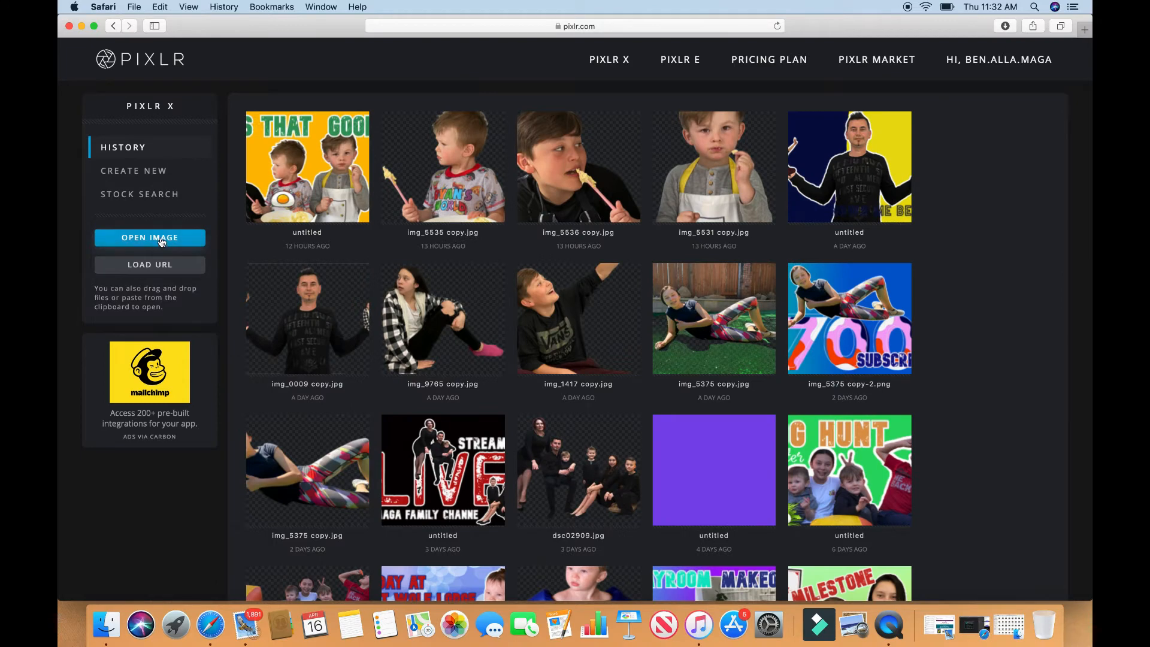
Step: Open the image "IMG_5536 copy" from the Desktop, pre-resized to Ultra HD at 3840 x 2880
left_click(160, 242)
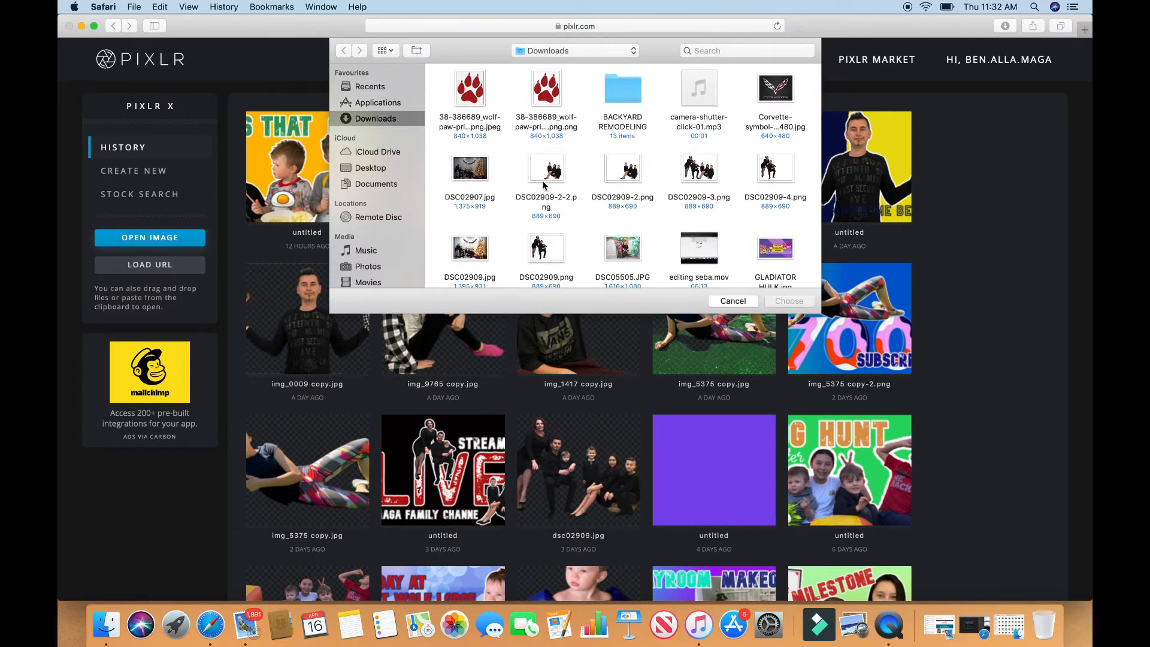
left_click(377, 170)
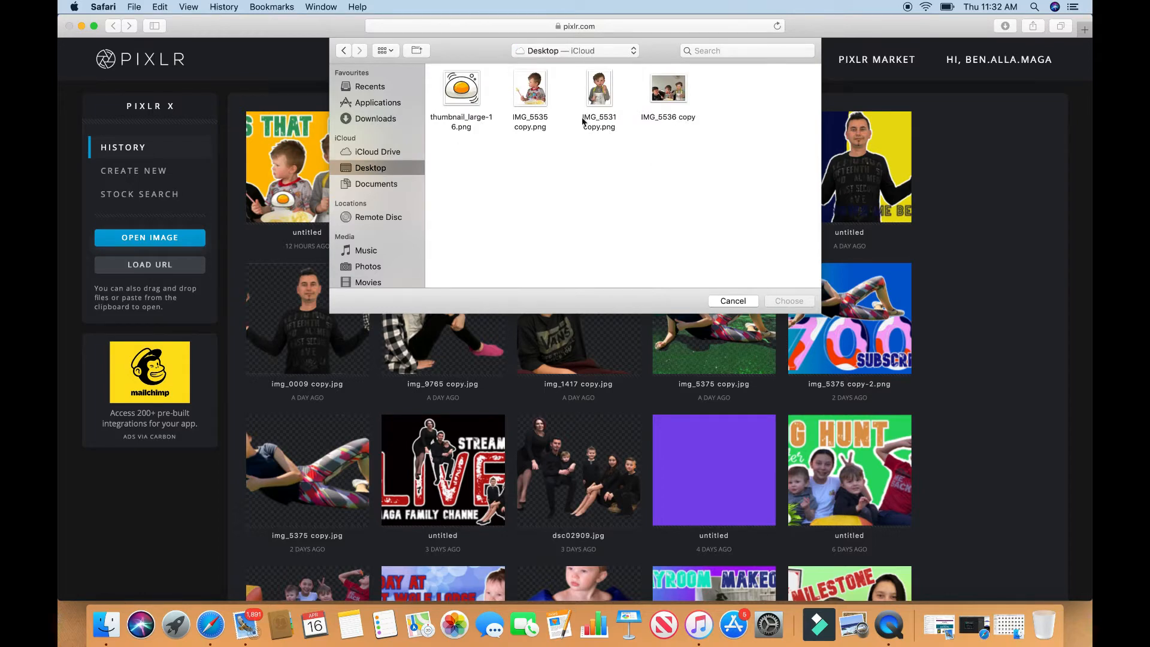
double_click(668, 90)
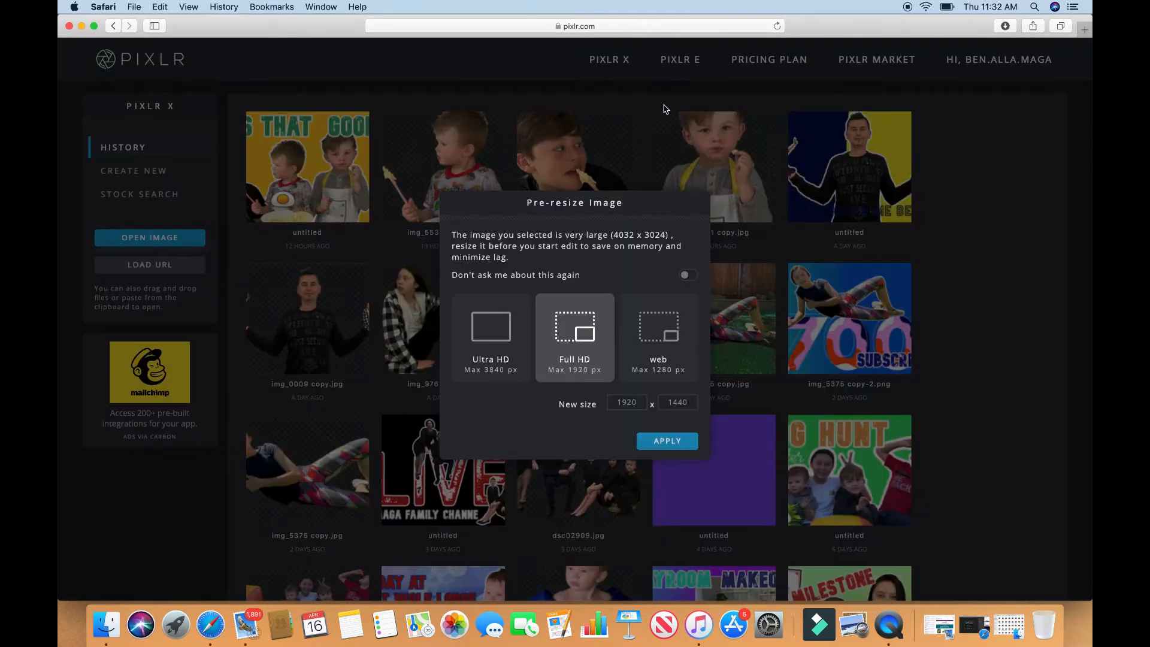
left_click(493, 330)
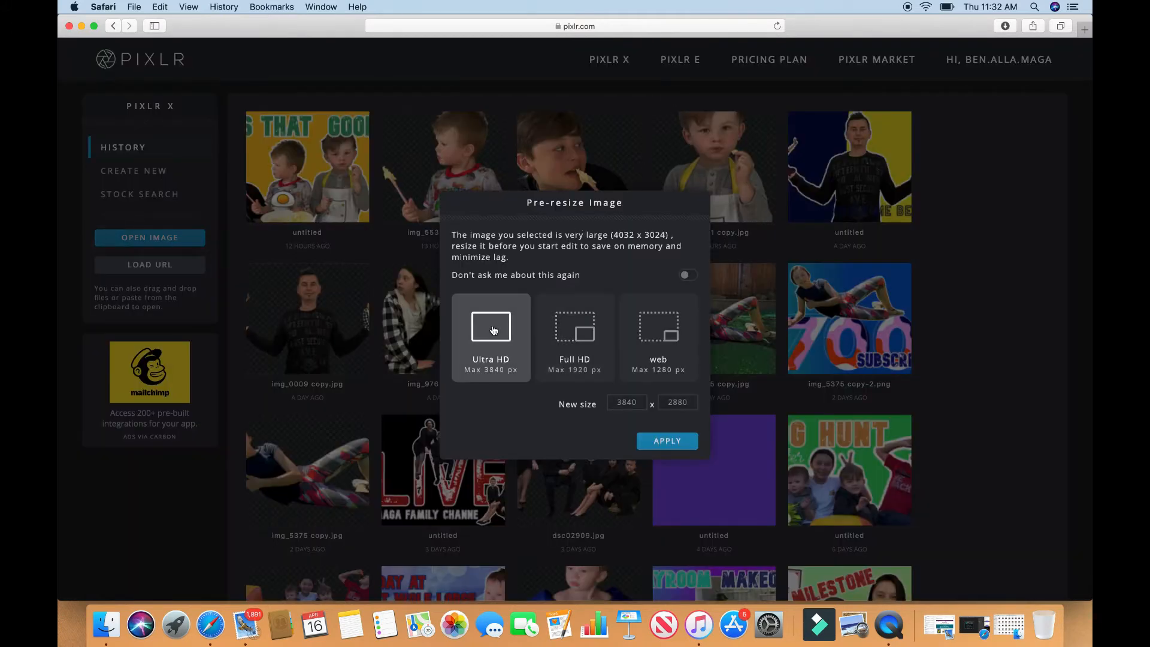
left_click(667, 442)
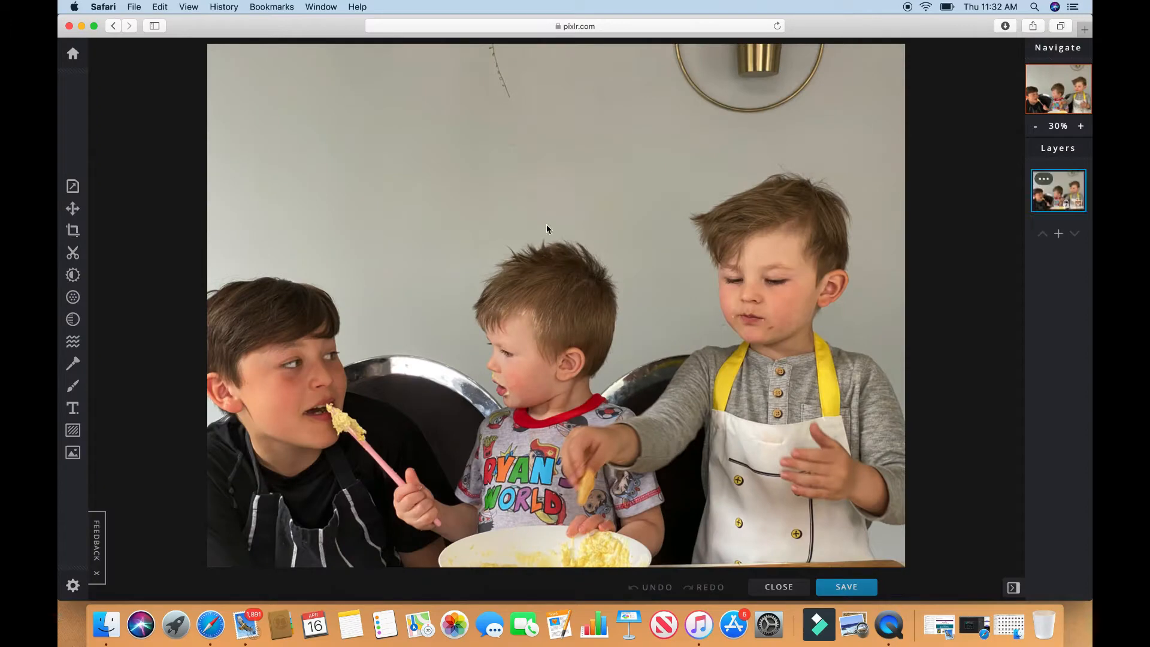
Step: Crop the photo to the boy in the black apron, about 1355 x 1639 px
left_click(74, 231)
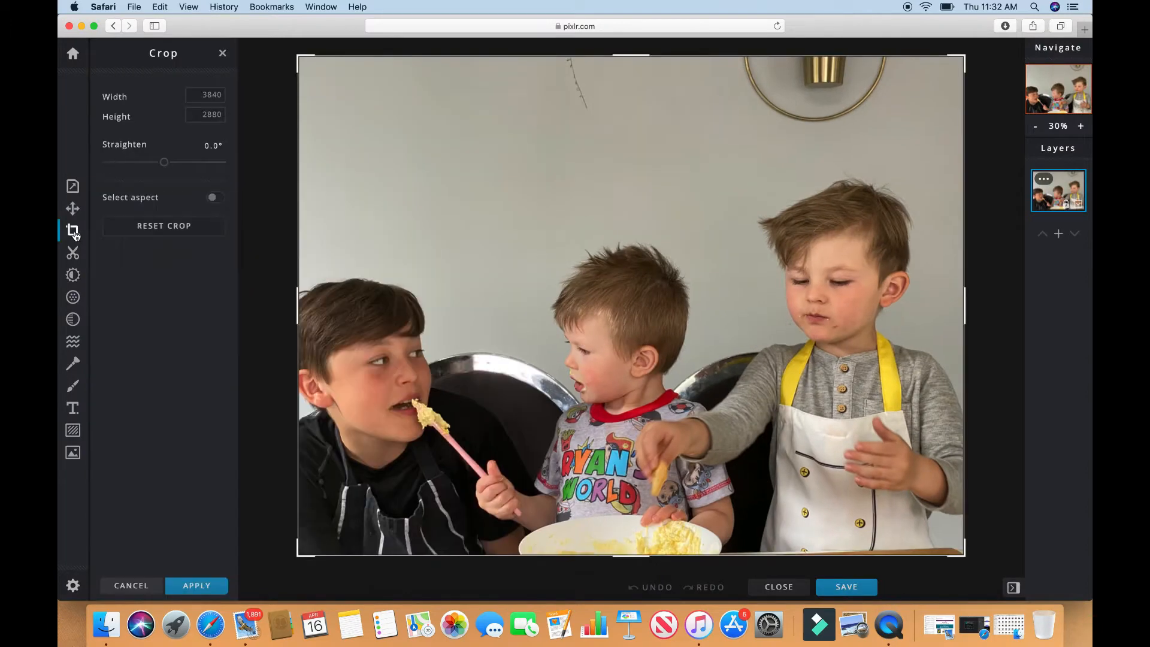
left_click_drag(634, 58, 604, 274)
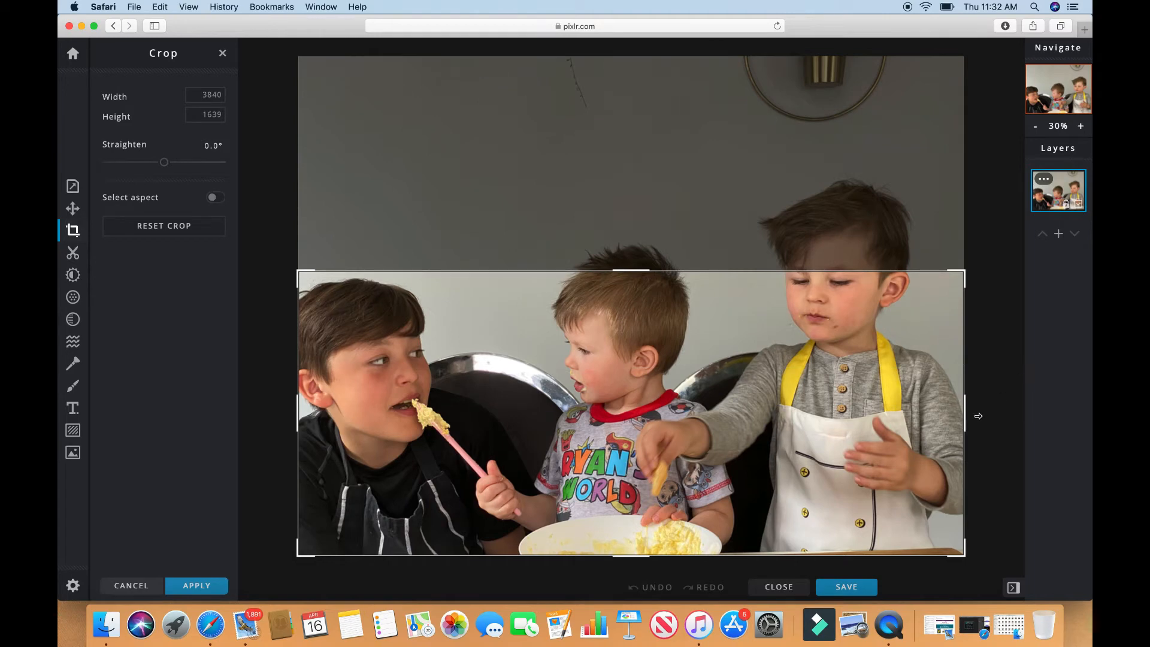
left_click_drag(962, 416, 534, 443)
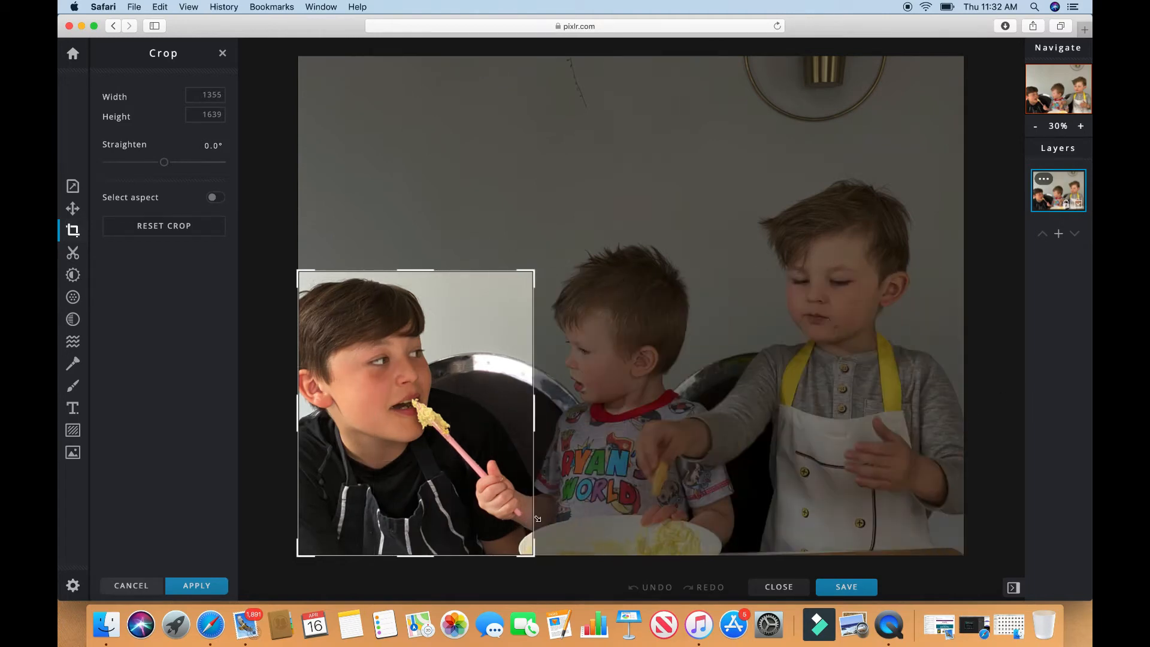
left_click(211, 587)
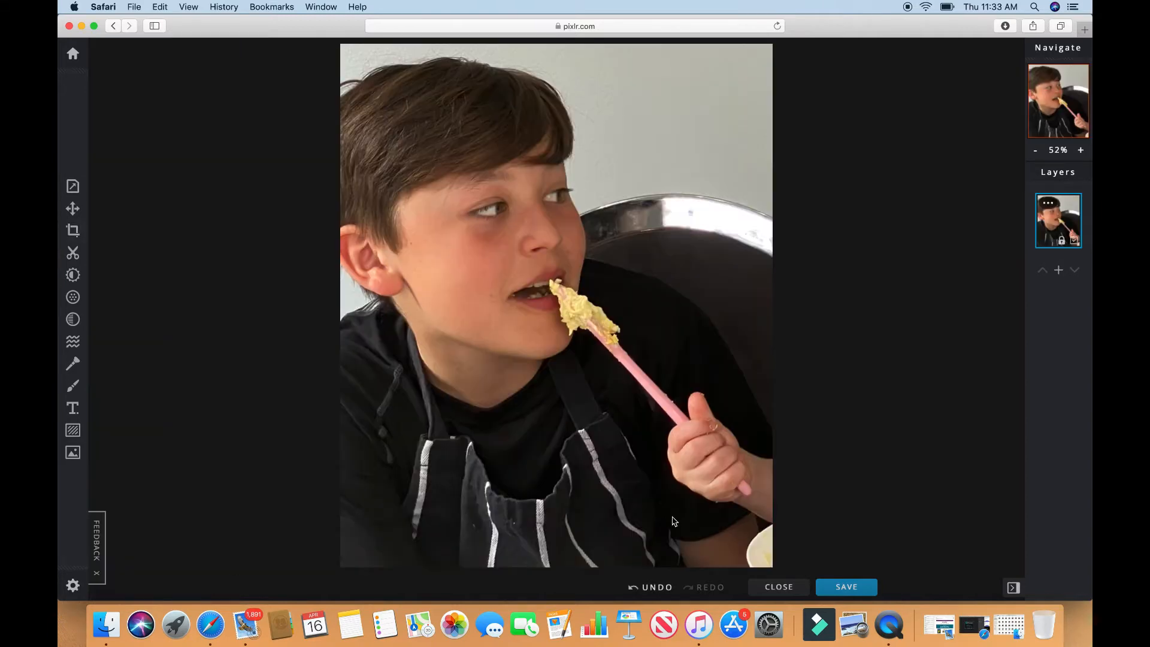
Step: Remove the grey wall around the boy with Magic Cutout in Remove mode at tolerance 32
left_click(73, 253)
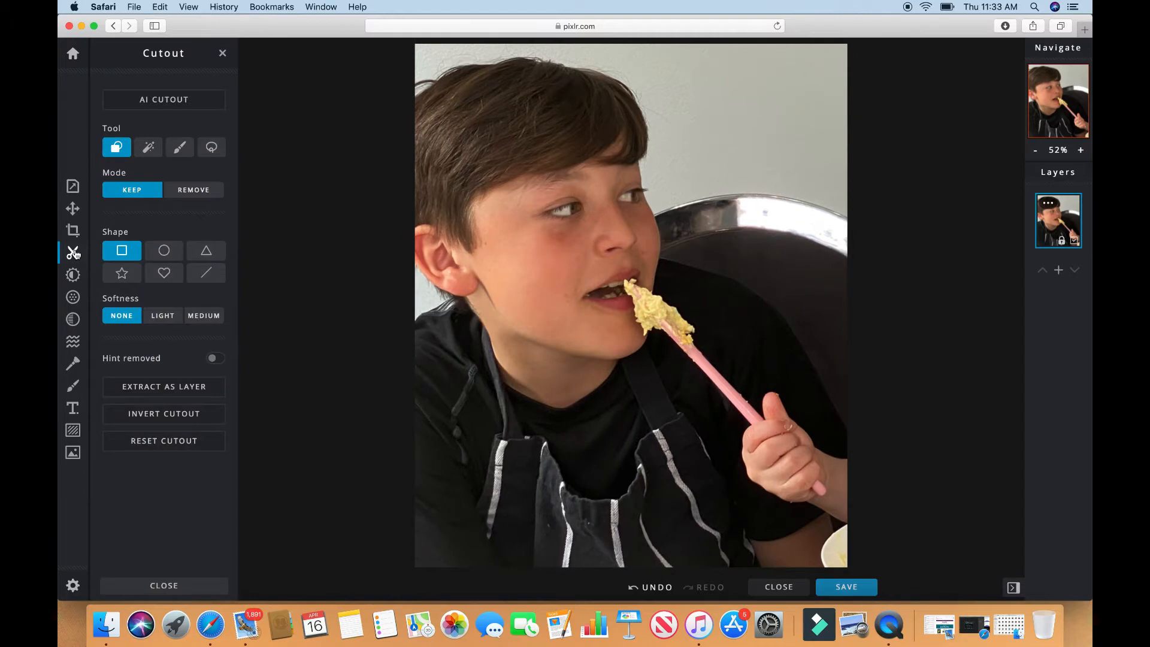
left_click(148, 150)
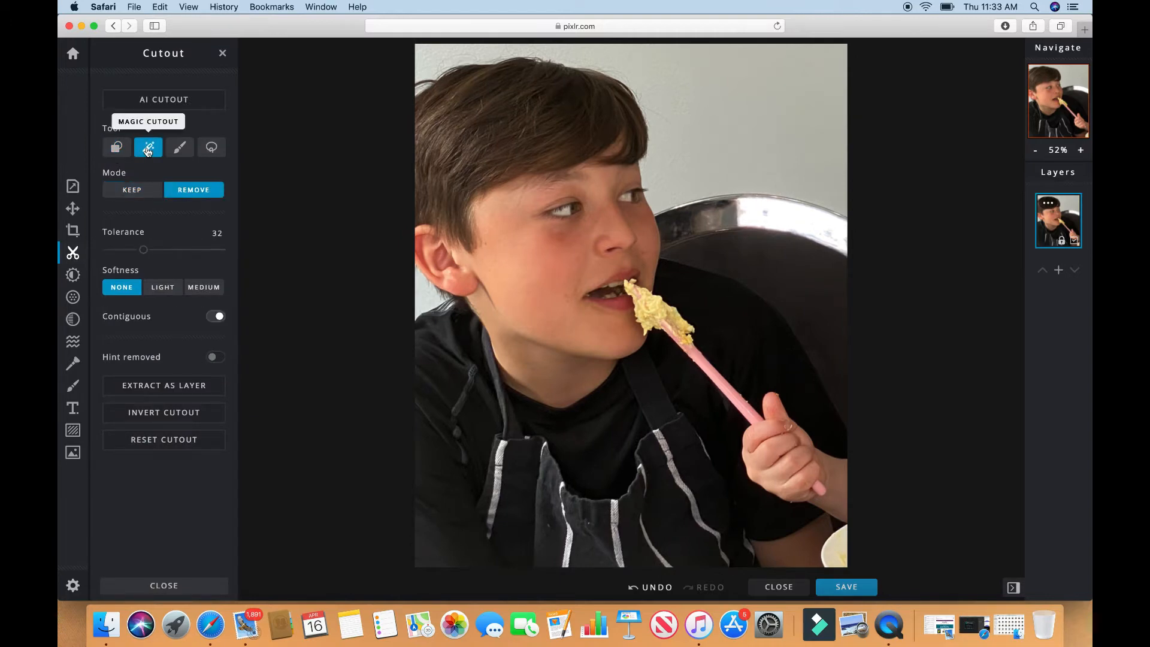
left_click(428, 56)
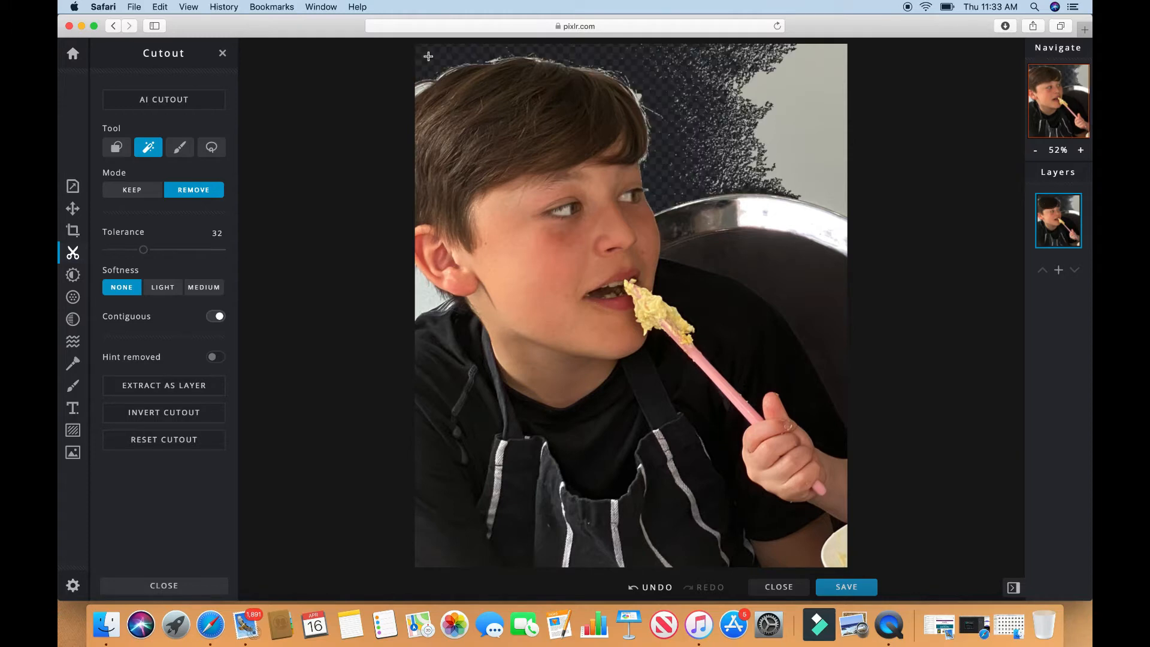
left_click(802, 114)
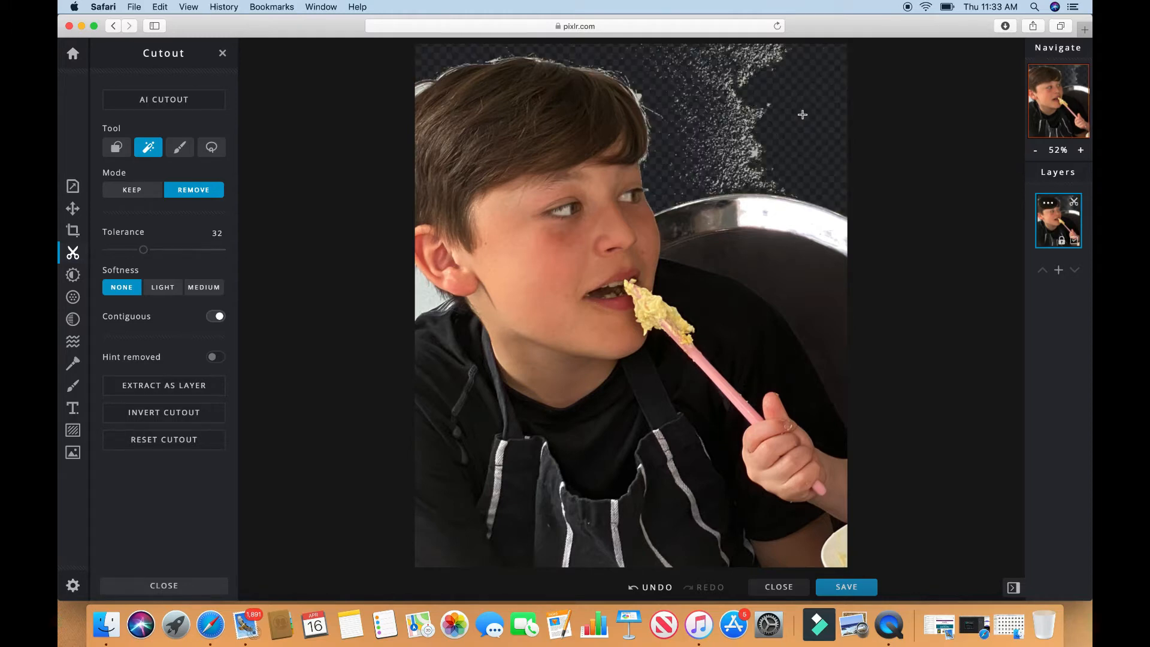
left_click(424, 299)
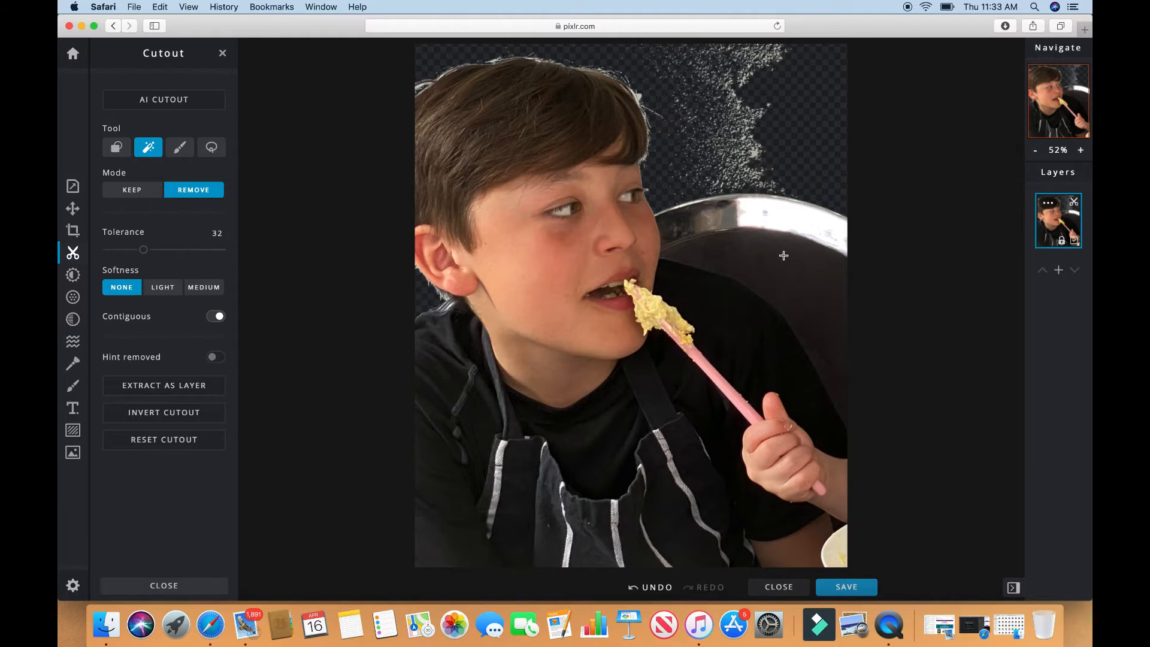
Step: Remove the dark chair back and its shiny metal rim behind the boy with Magic Cutout
left_click(671, 257)
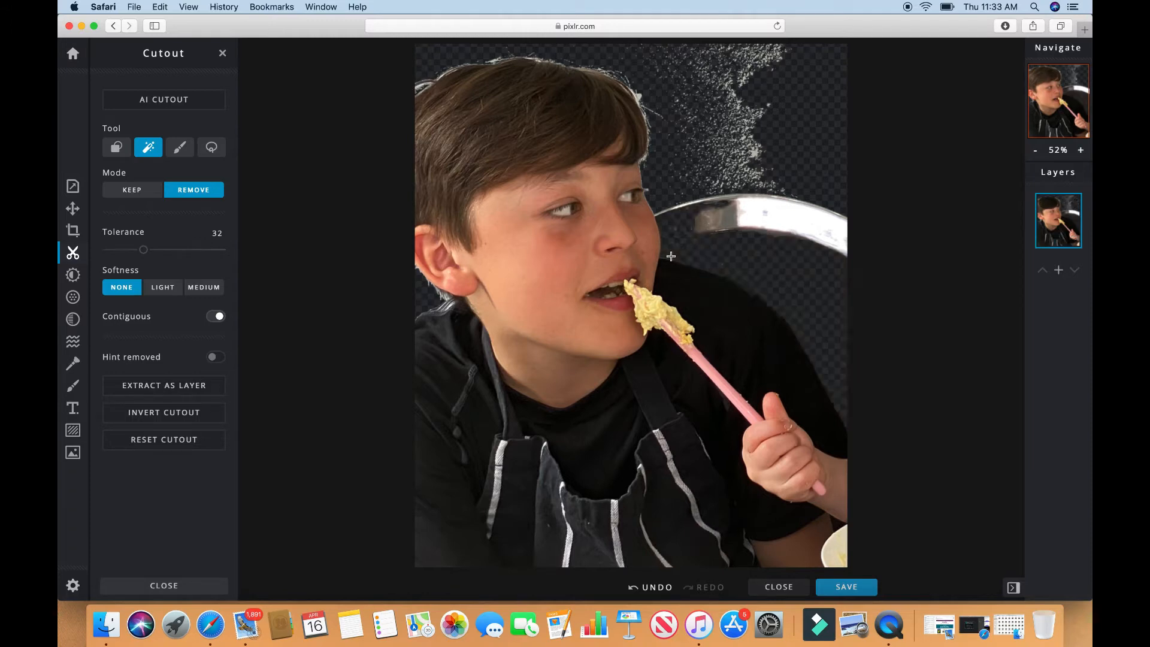
left_click(716, 219)
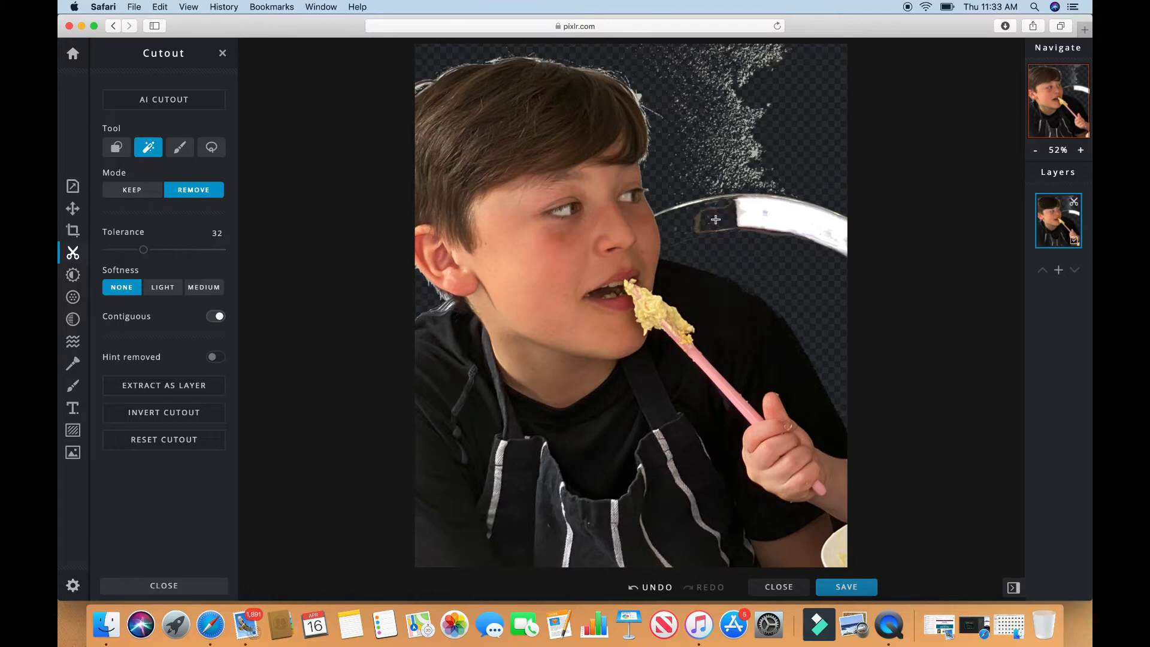
left_click(764, 211)
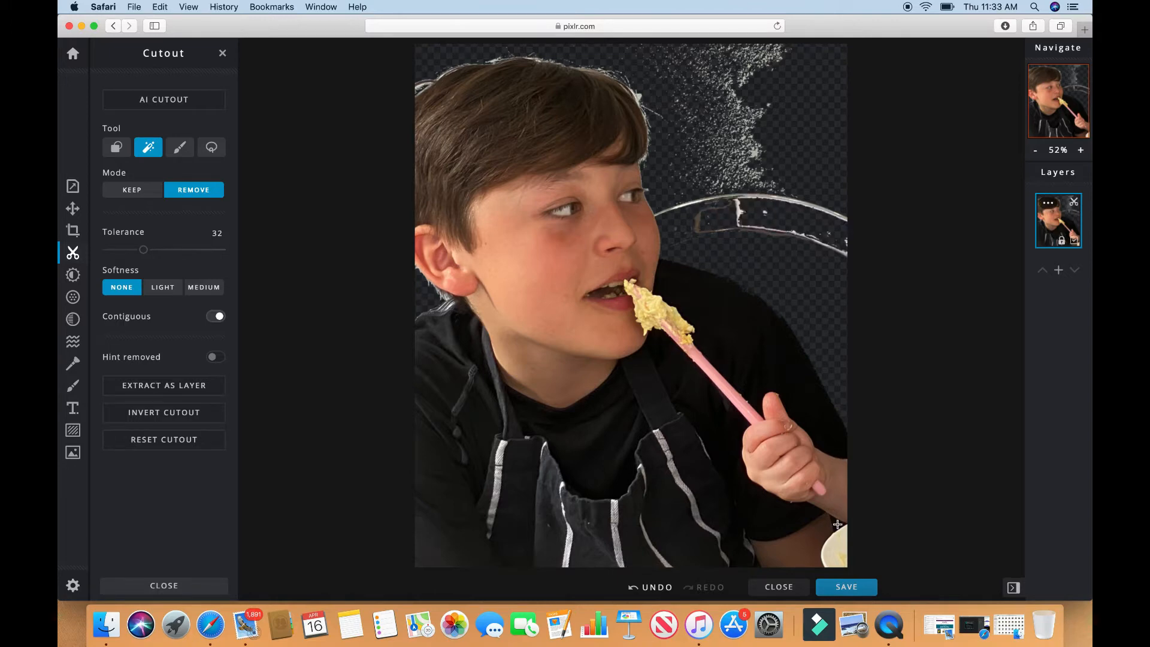
Step: Remove the leftover wall specks and chair rim outlines beside the head with rectangular shape cutouts
left_click(181, 148)
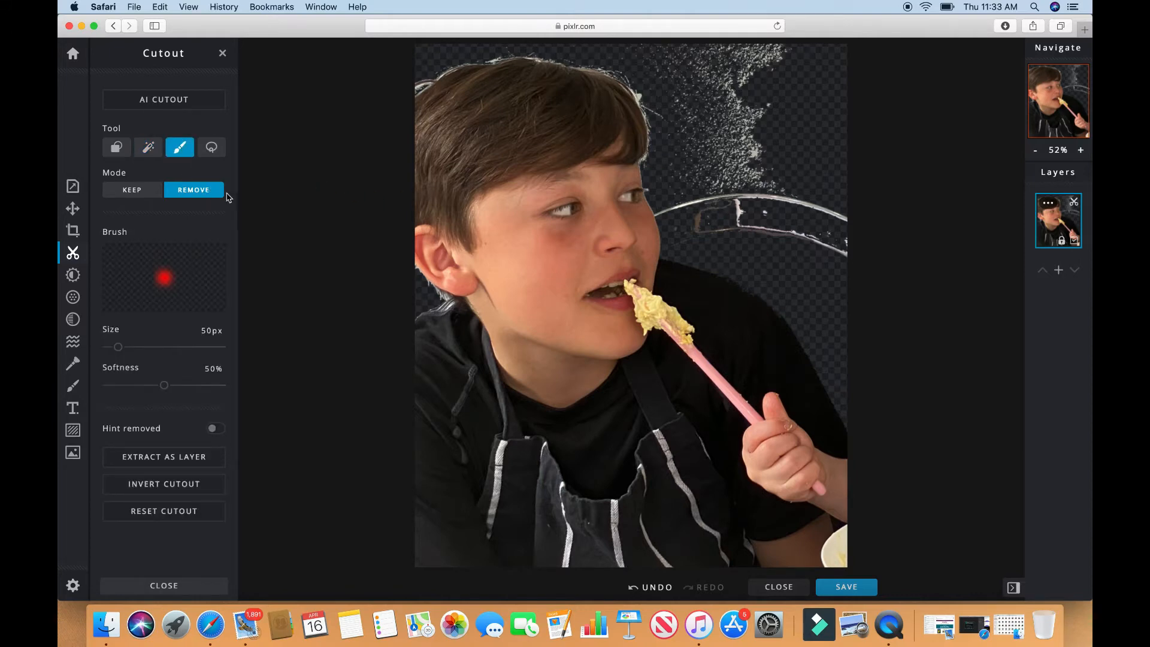
left_click(117, 147)
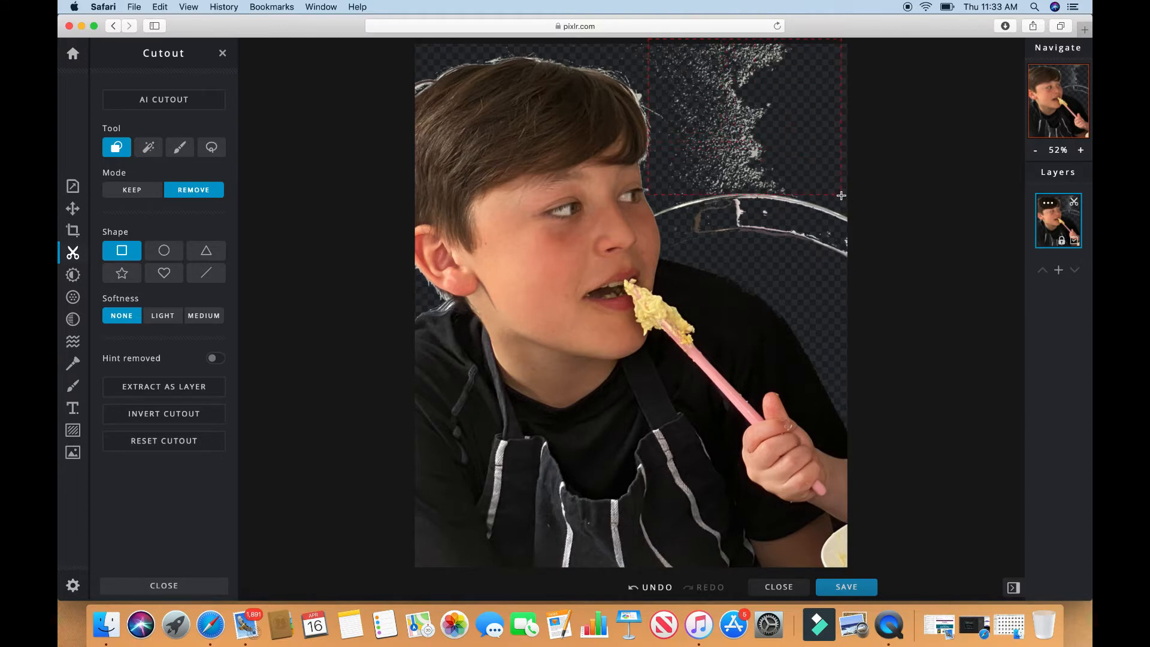
left_click_drag(842, 176, 842, 175)
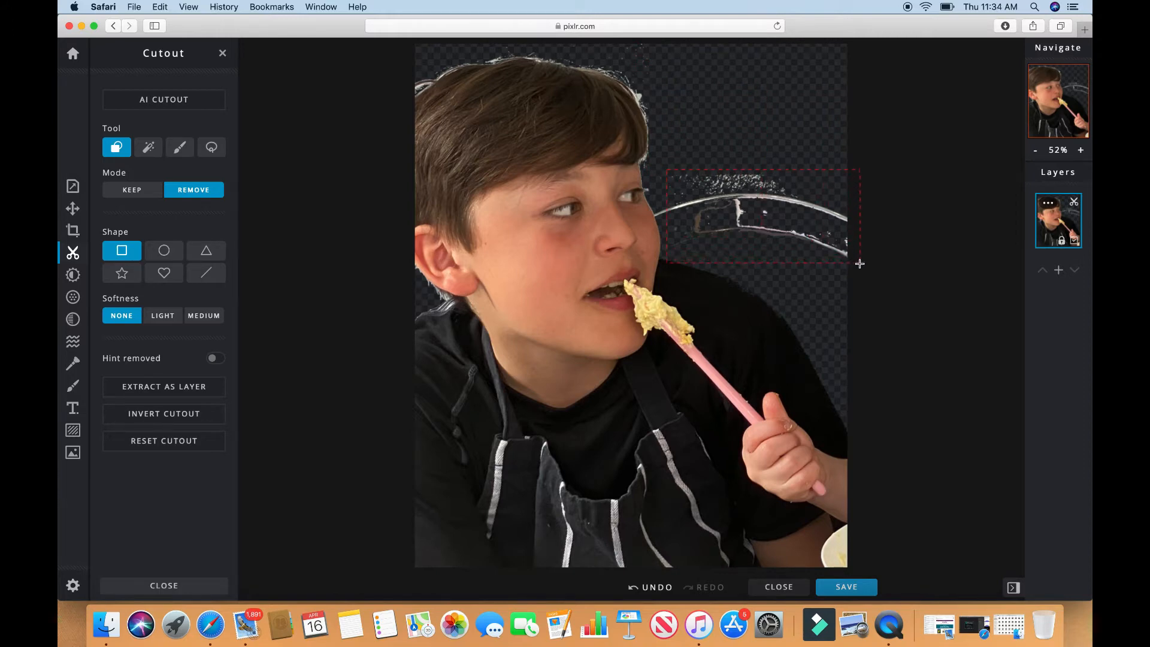
left_click_drag(860, 264, 860, 264)
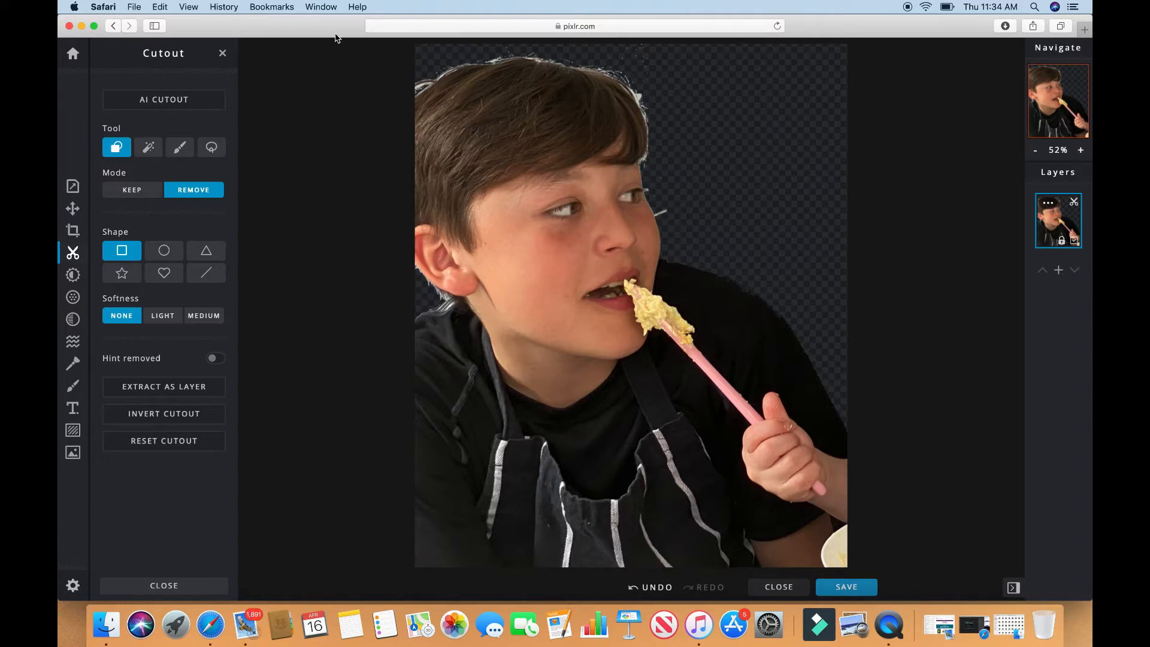
Step: Set the cutout brush to 72 px with 0% softness and erase the chair remnant beside the boy's cheek
left_click(178, 149)
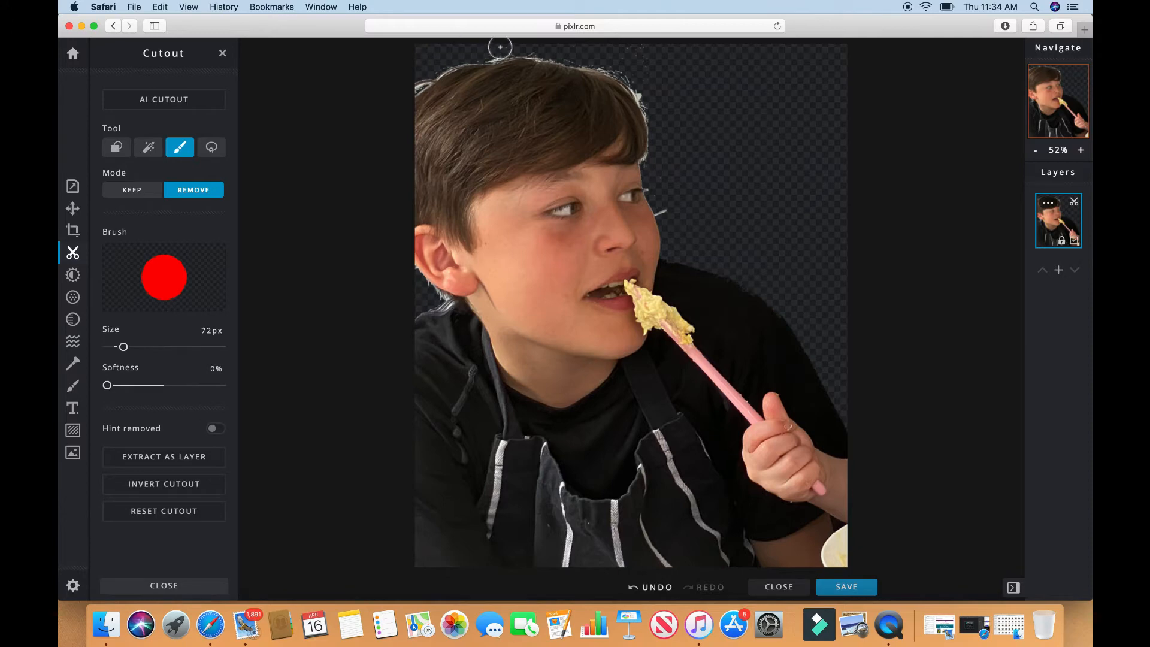
left_click(1082, 151)
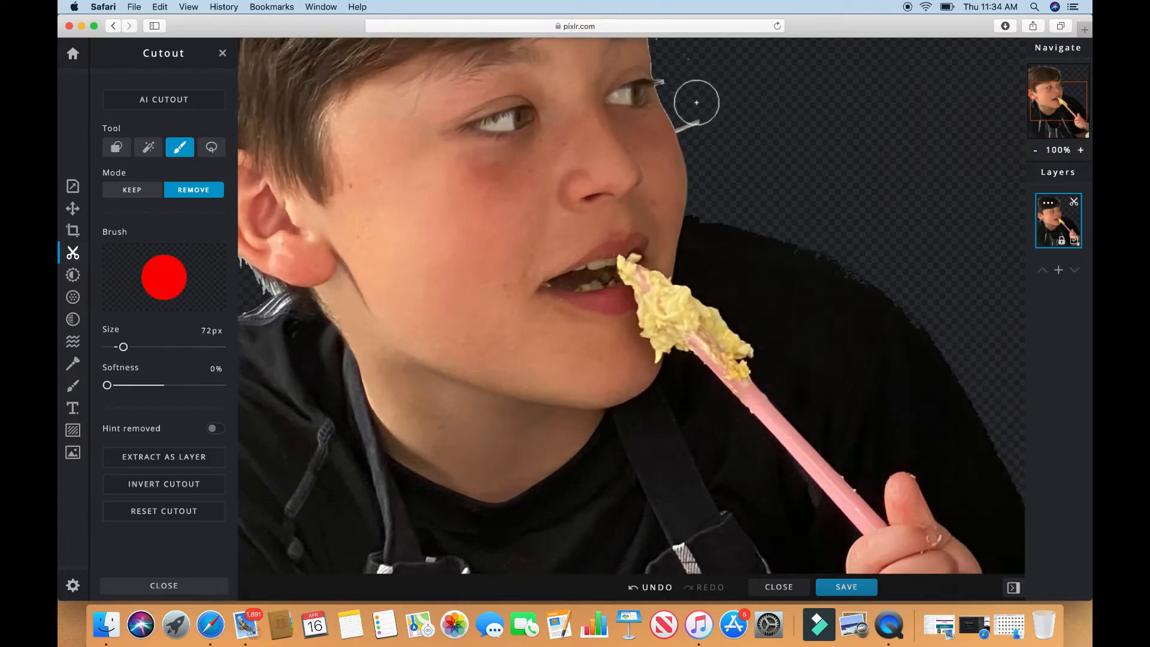
left_click_drag(684, 96, 710, 156)
Step: Erase the light background fringe around the boy's hair with the 72 px cutout brush
left_click_drag(1065, 97, 1065, 79)
mouse_move(692, 58)
left_mouse_down()
mouse_move(661, 50)
mouse_move(587, 61)
mouse_move(521, 48)
mouse_move(616, 73)
mouse_move(691, 125)
mouse_move(688, 39)
left_mouse_up()
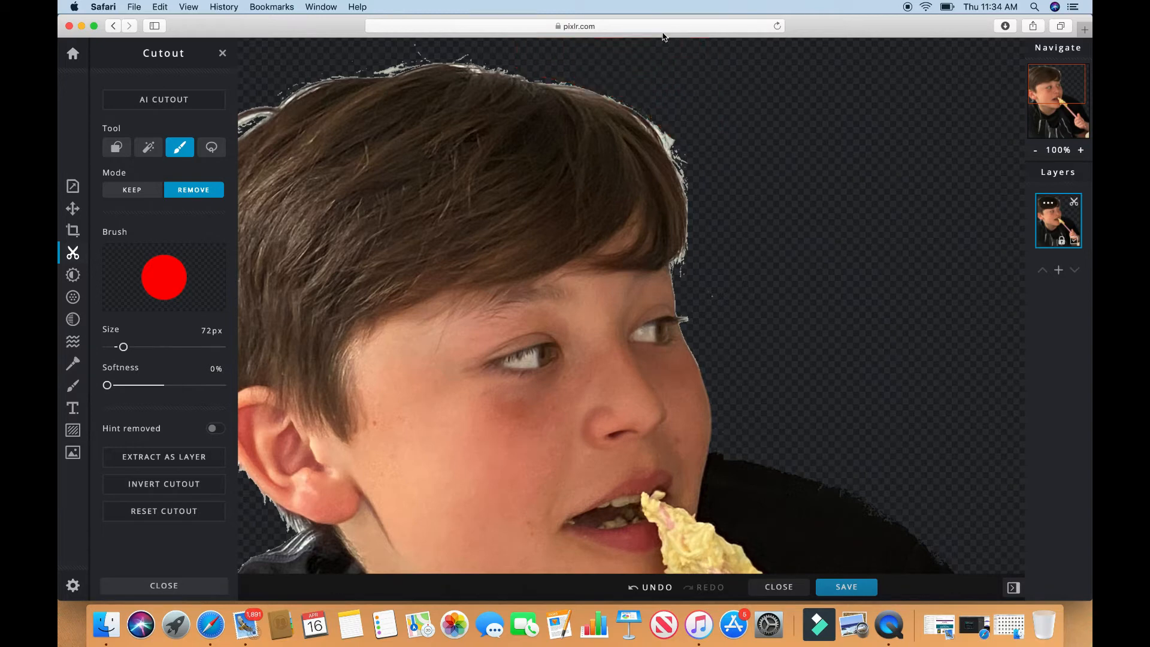
mouse_move(496, 45)
left_mouse_down()
mouse_move(611, 78)
mouse_move(685, 131)
mouse_move(711, 216)
mouse_move(693, 272)
mouse_move(711, 295)
mouse_move(889, 281)
left_mouse_up()
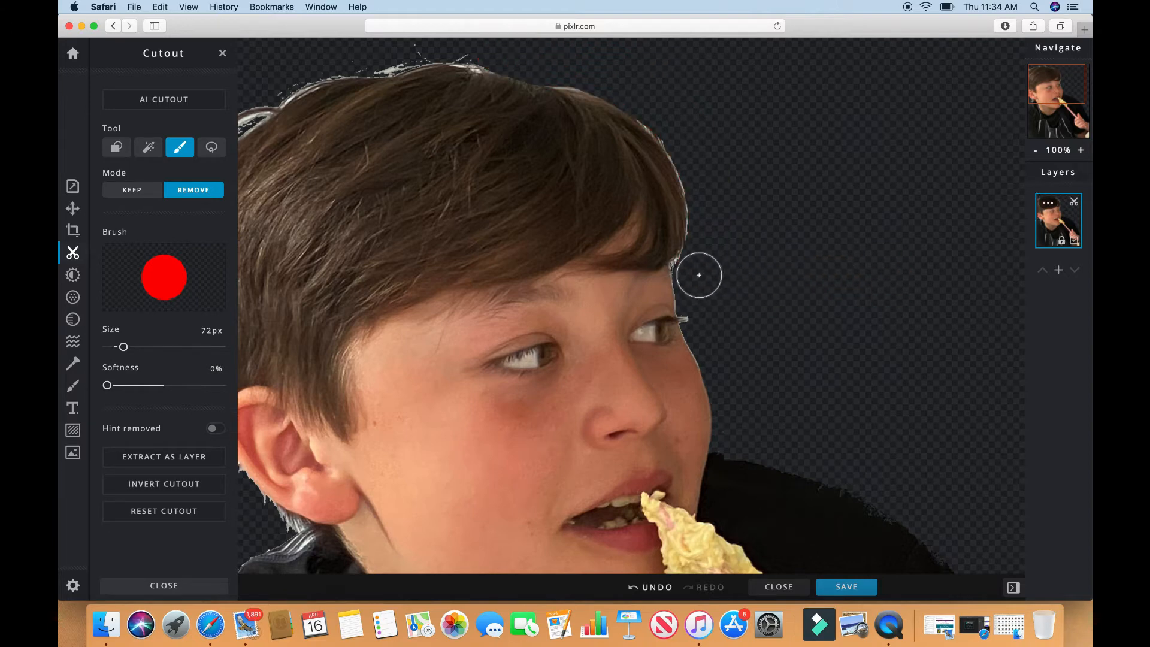
mouse_move(465, 44)
left_mouse_down()
mouse_move(480, 42)
mouse_move(313, 65)
mouse_move(243, 111)
left_mouse_up()
mouse_move(238, 118)
left_mouse_down()
mouse_move(411, 43)
mouse_move(399, 46)
left_mouse_up()
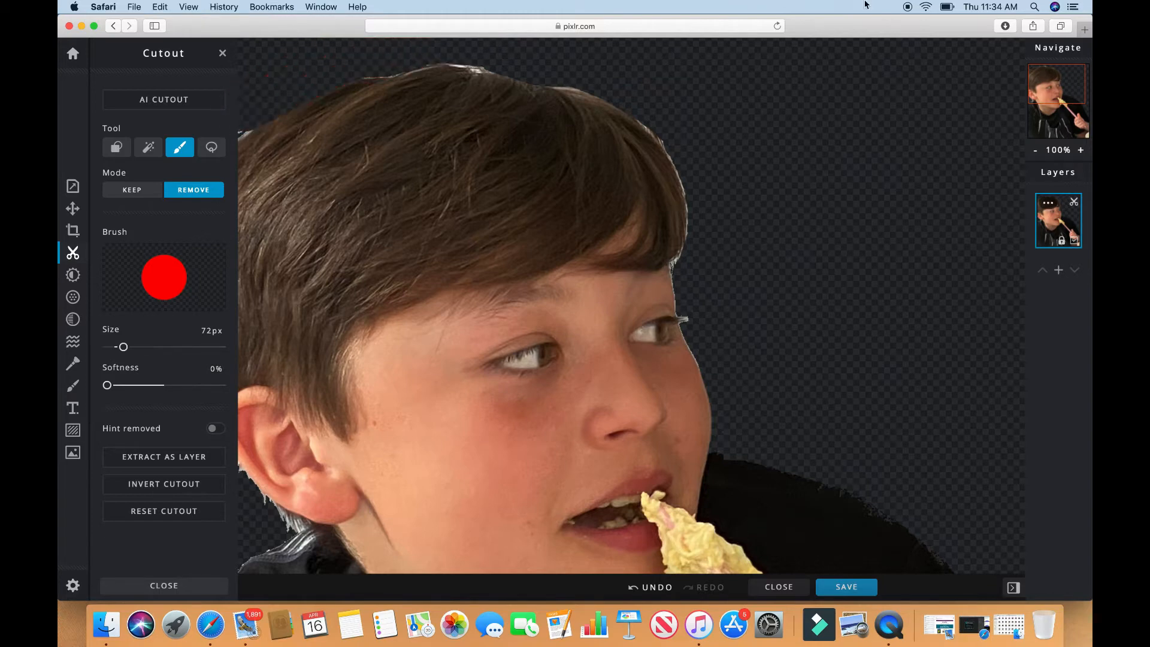
Step: Reduce the cutout brush to 35 px and trim the remaining fringe along the hair outline down to the forehead
mouse_move(1062, 90)
left_mouse_down()
mouse_move(1061, 103)
mouse_move(1062, 91)
left_mouse_up()
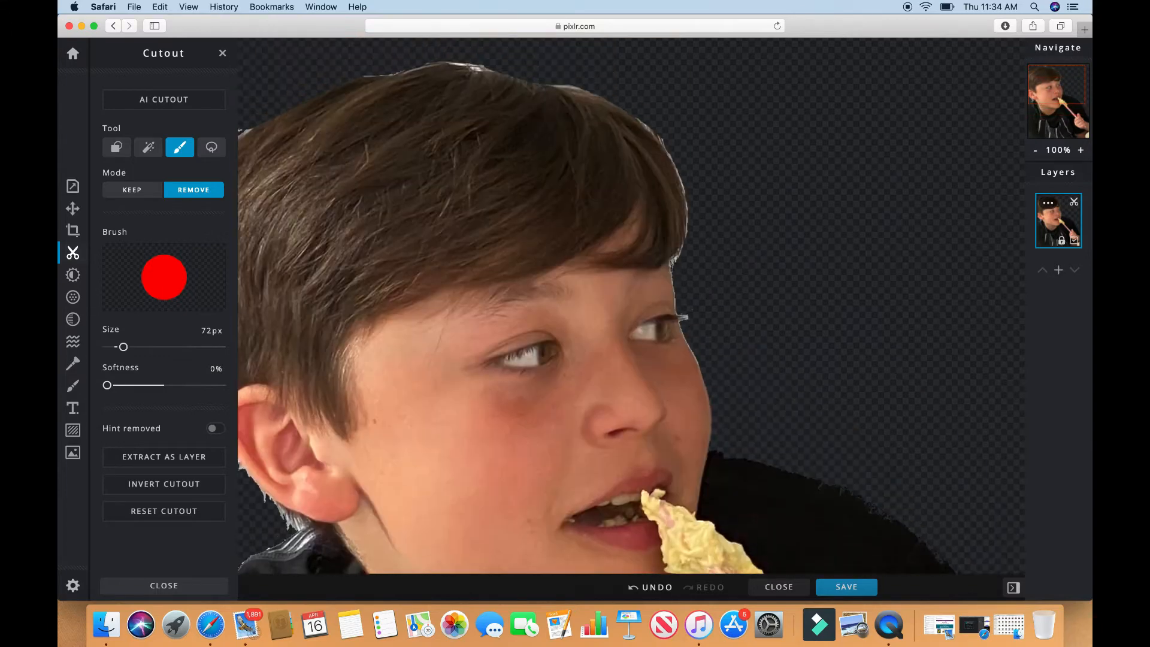
left_click_drag(123, 347, 115, 348)
left_click(243, 123)
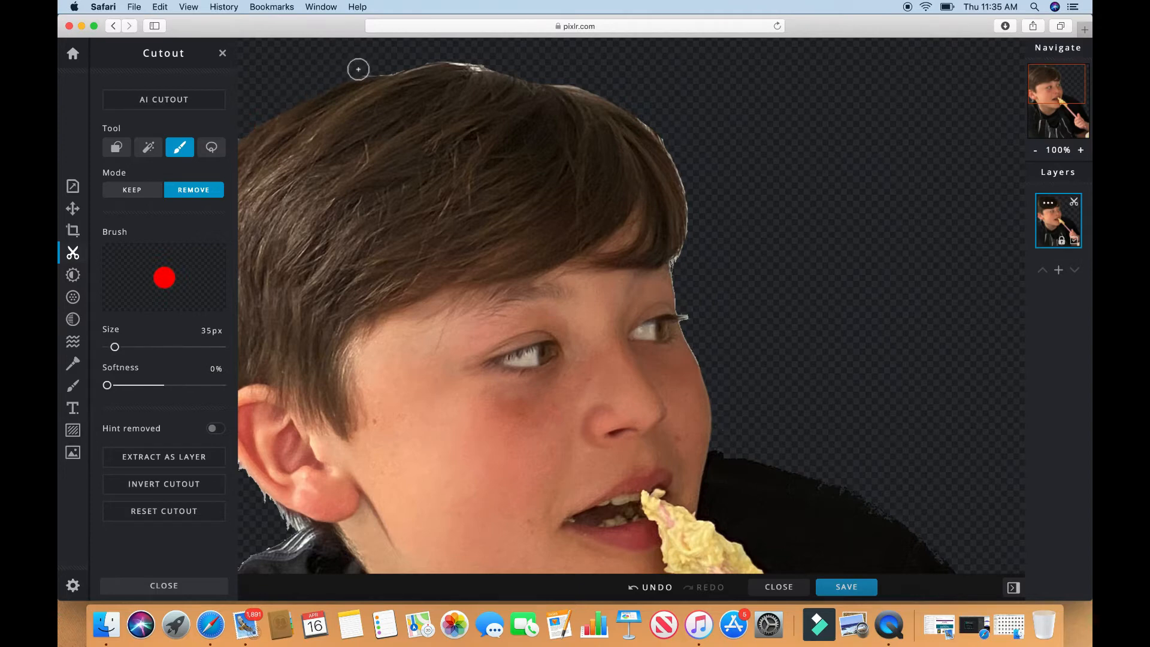
mouse_move(426, 50)
left_mouse_down()
mouse_move(524, 63)
mouse_move(432, 55)
mouse_move(344, 66)
left_mouse_up()
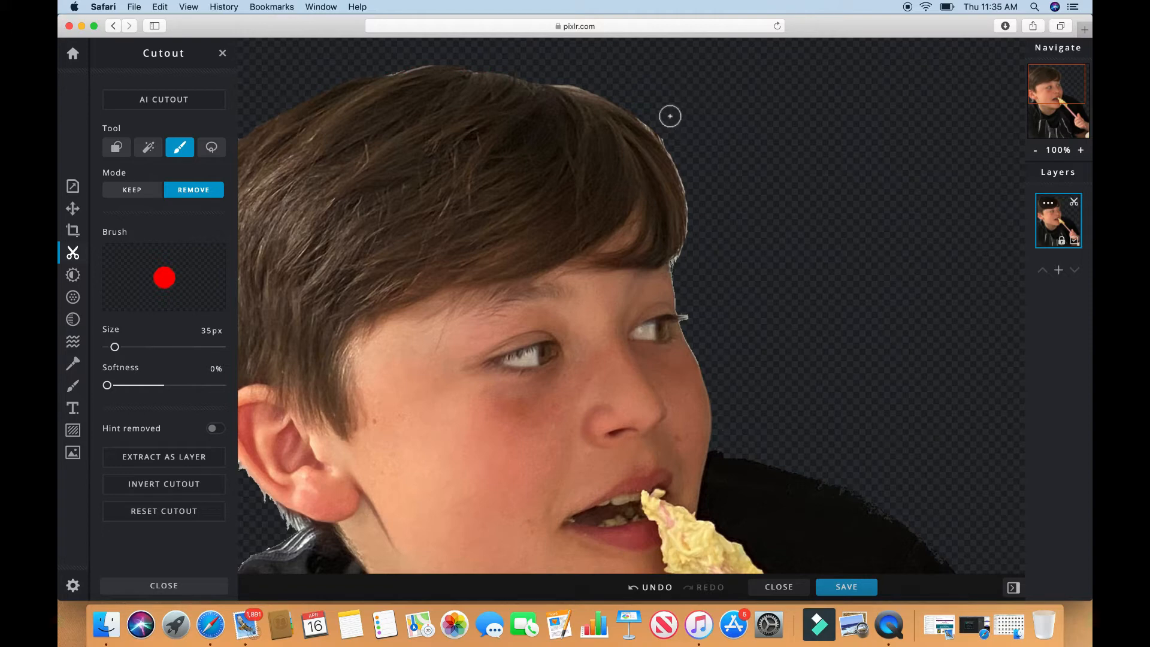
mouse_move(641, 108)
left_mouse_down()
mouse_move(695, 202)
mouse_move(679, 265)
mouse_move(688, 276)
mouse_move(824, 280)
mouse_move(907, 304)
left_mouse_up()
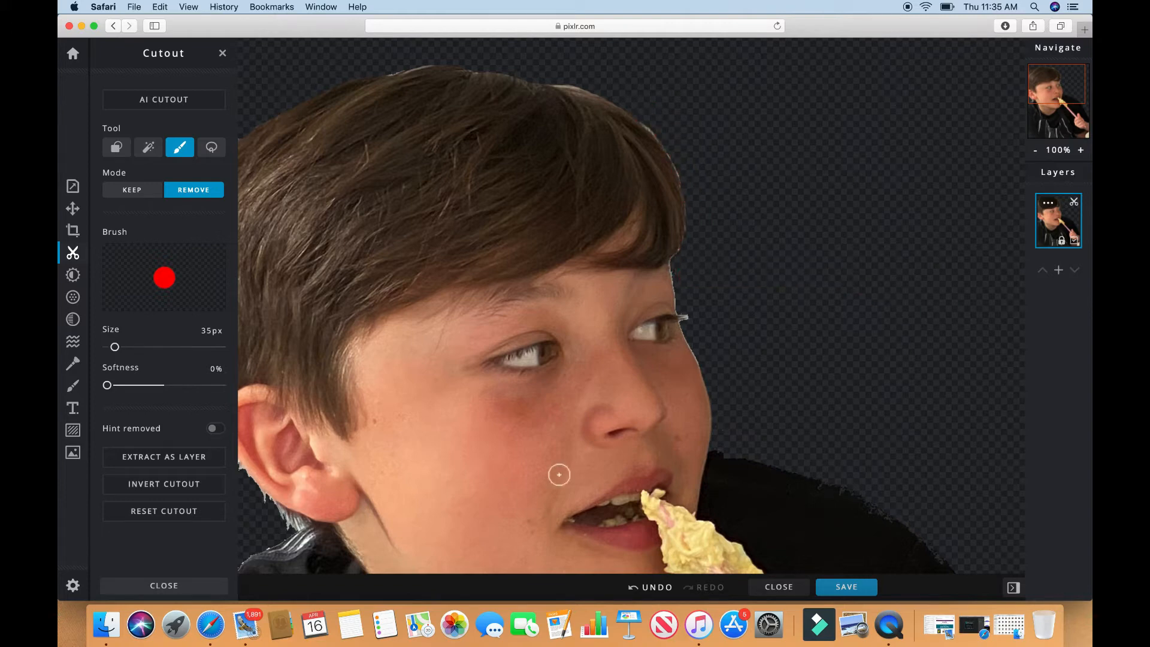
Step: Restore the ragged edge of the black shirt's shoulder with the 35 px cutout brush in Keep mode
left_click_drag(1070, 101, 1082, 123)
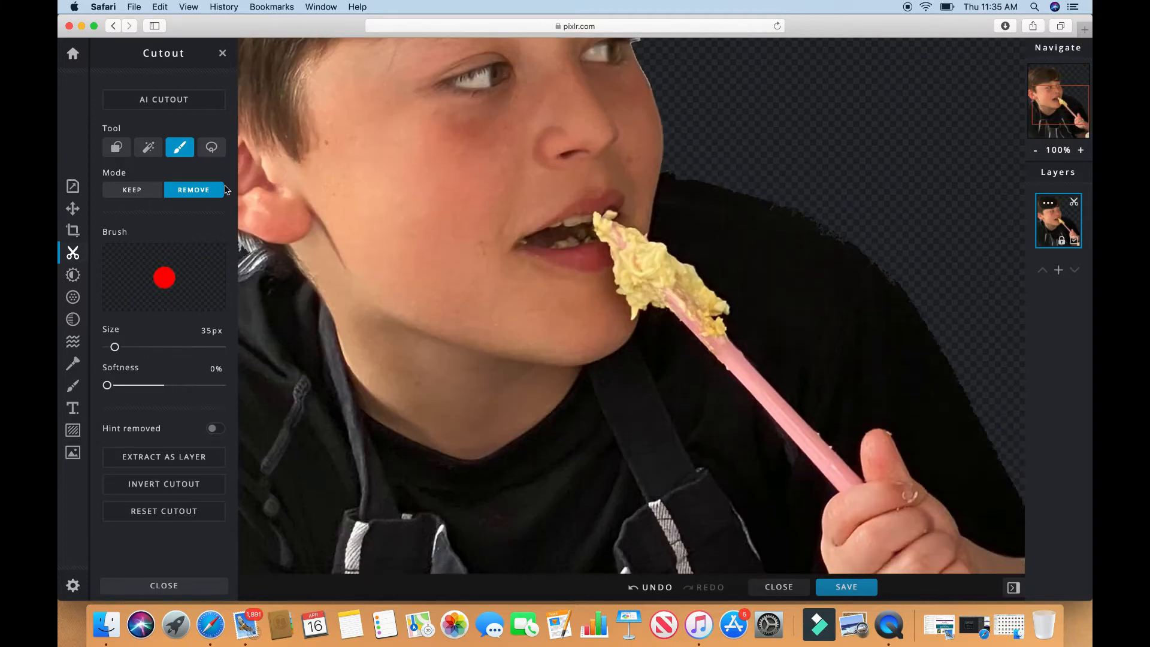
left_click(142, 196)
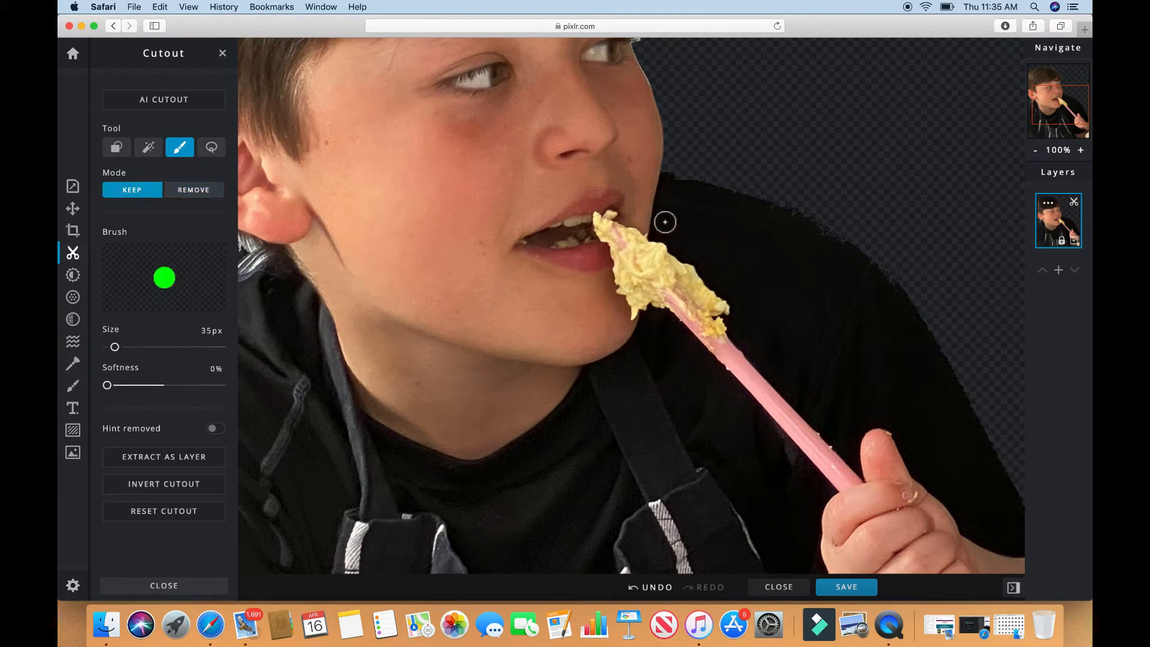
mouse_move(659, 179)
left_mouse_down()
mouse_move(812, 226)
mouse_move(897, 303)
left_mouse_up()
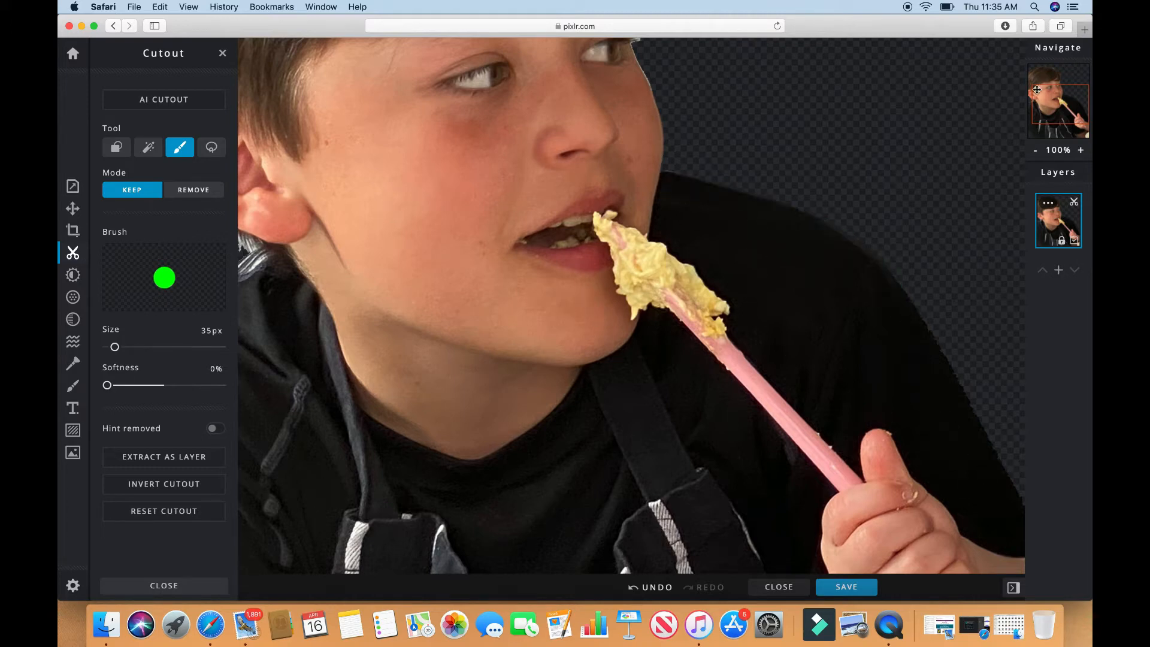
Step: Set the cutout brush to 13 px in Remove mode for the area behind the boy's ear
left_click(1057, 110)
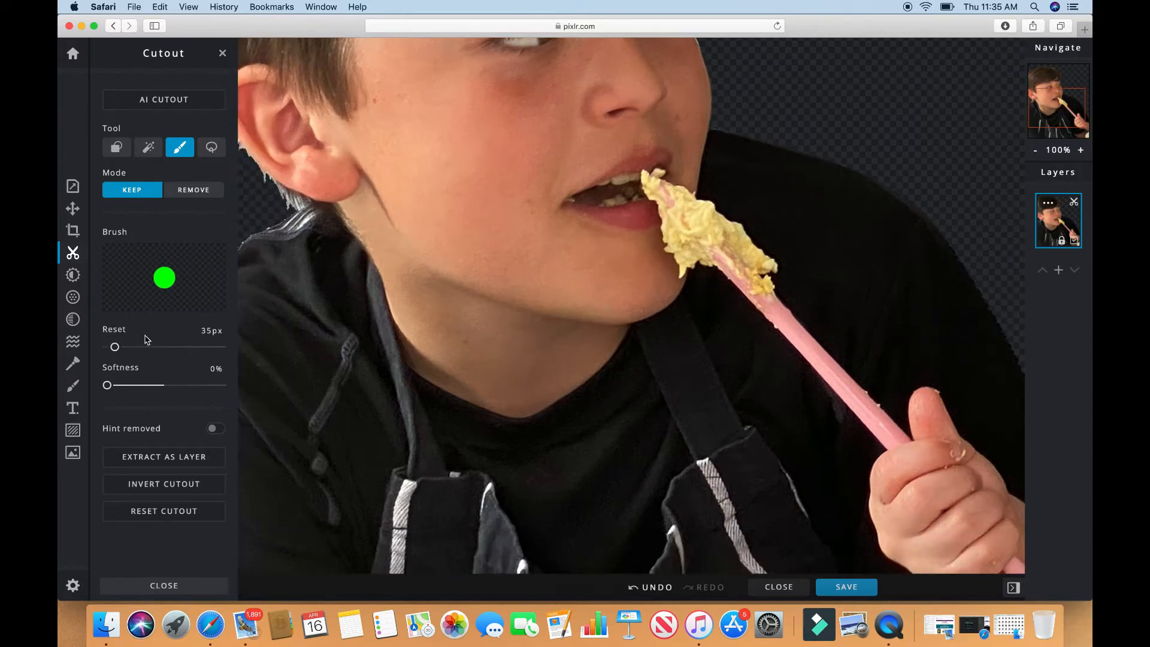
left_click_drag(113, 347, 108, 348)
left_click_drag(108, 349, 109, 350)
left_click(196, 190)
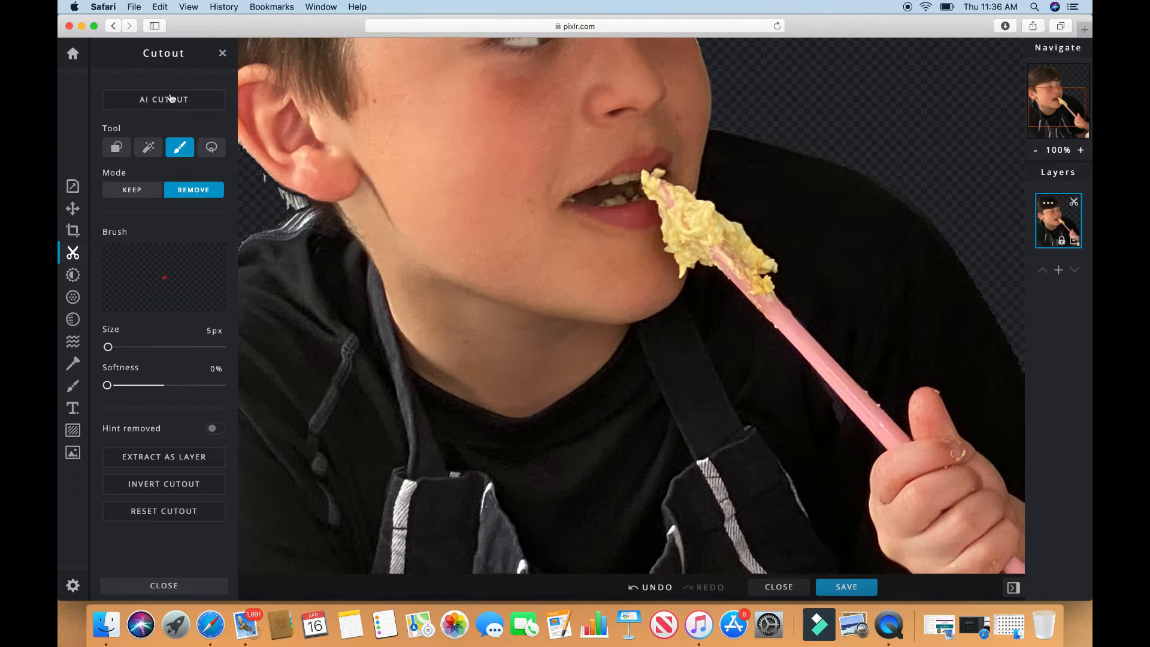
left_click(110, 348)
mouse_move(264, 176)
left_mouse_down()
mouse_move(308, 204)
mouse_move(289, 207)
mouse_move(238, 137)
left_mouse_up()
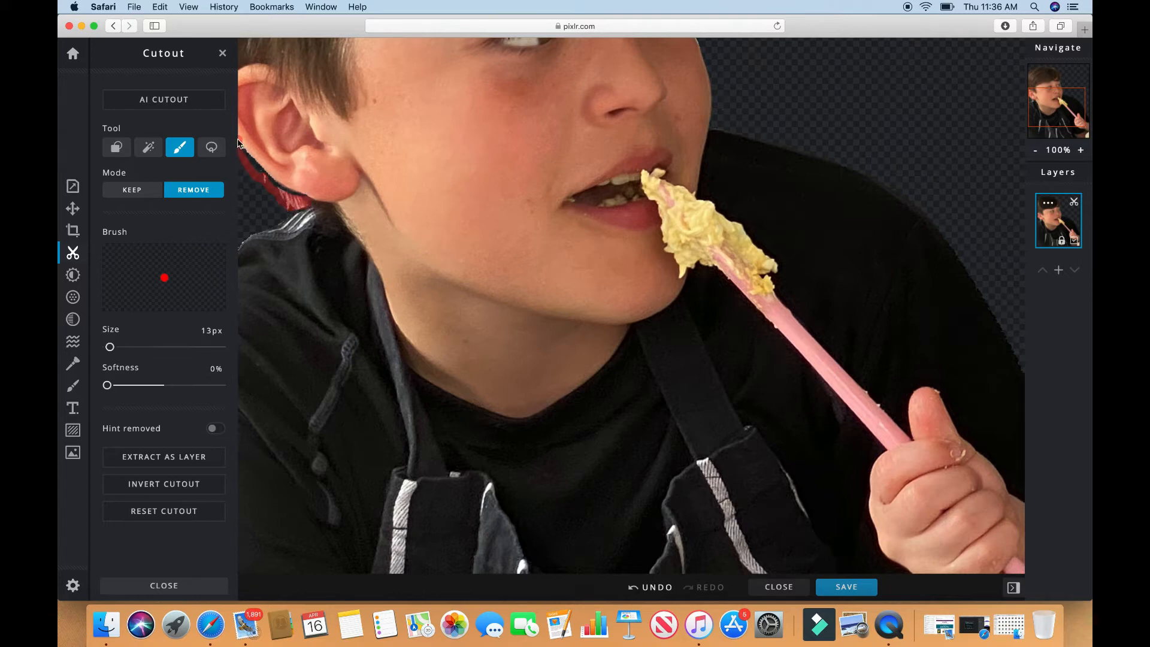
left_click(133, 189)
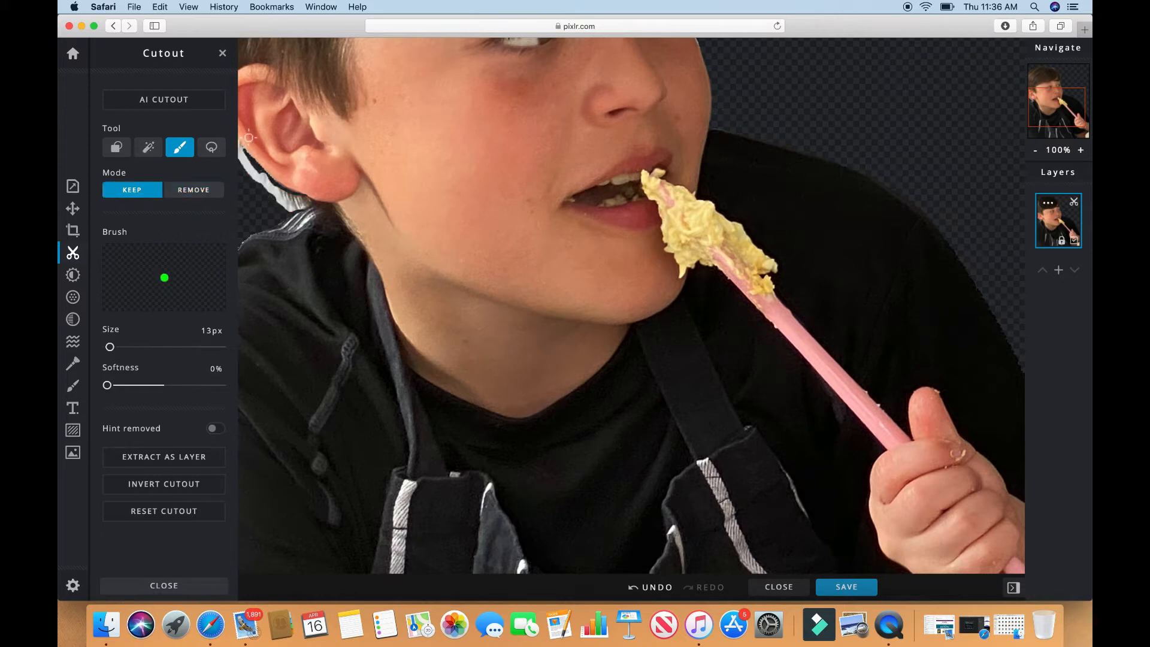
key("super+z")
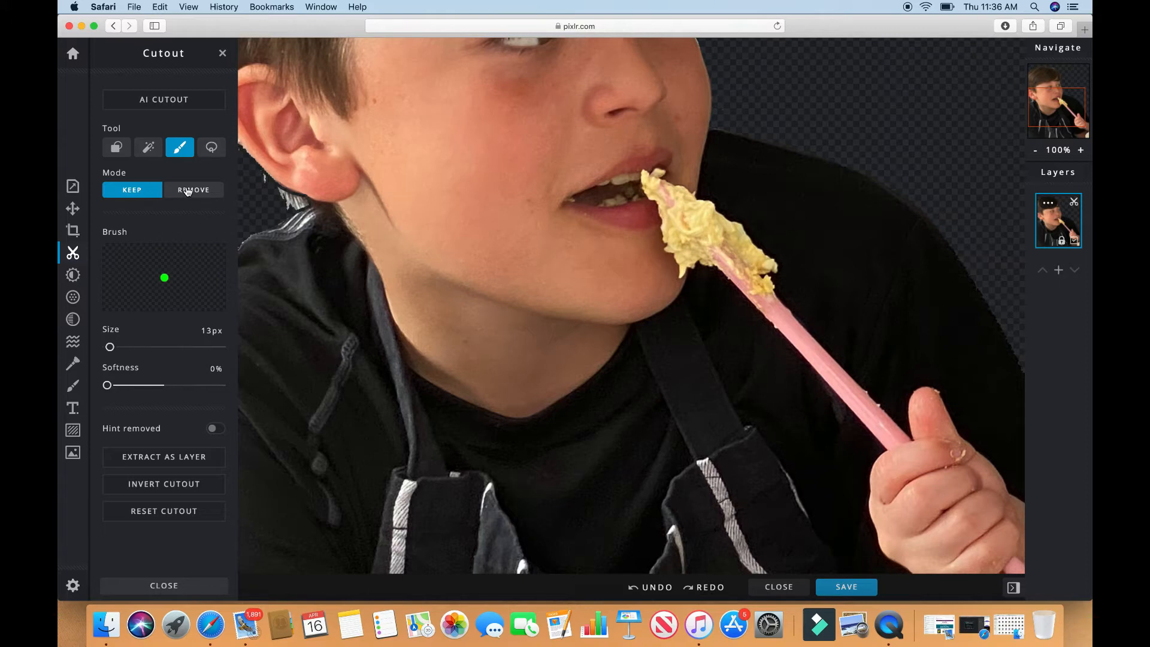
Step: Erase the light fringe below and behind the ear with the 13 px brush, and restore the ear's outer edge in Keep mode
left_click(187, 190)
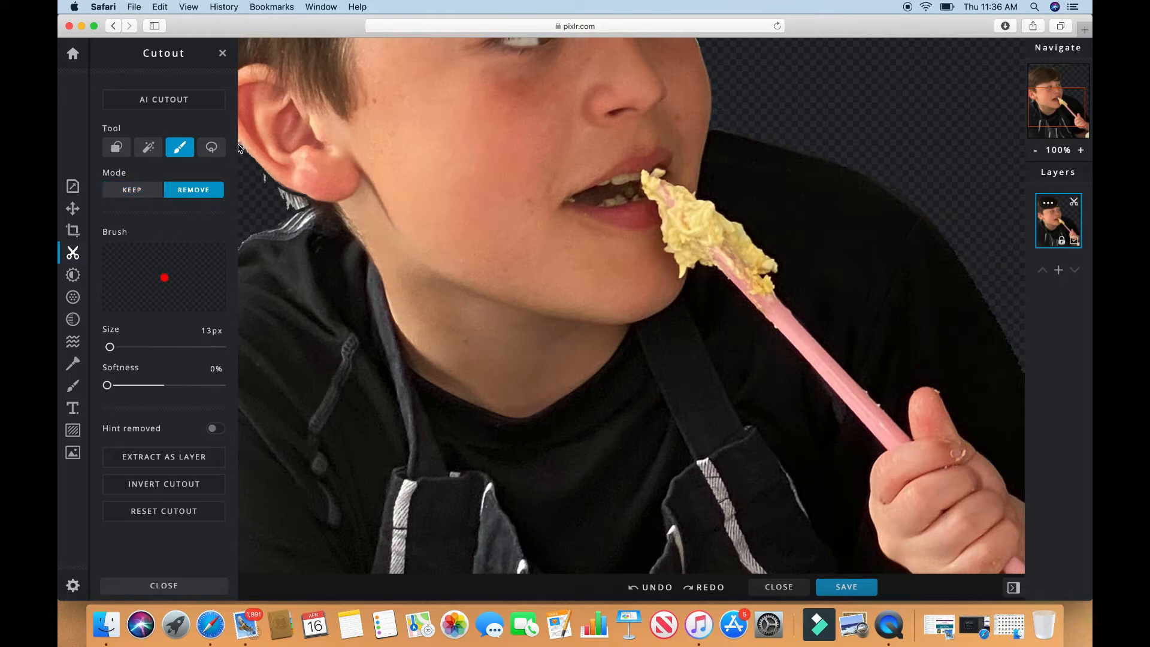
mouse_move(238, 146)
left_mouse_down()
mouse_move(308, 205)
mouse_move(282, 204)
left_mouse_up()
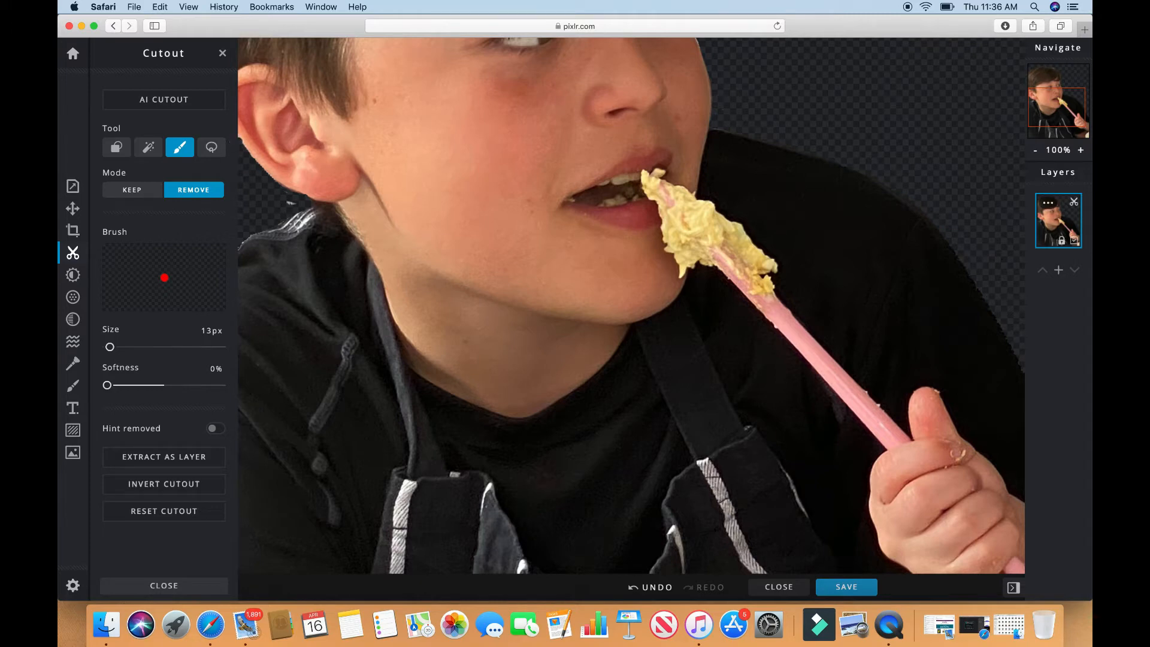
left_click(152, 192)
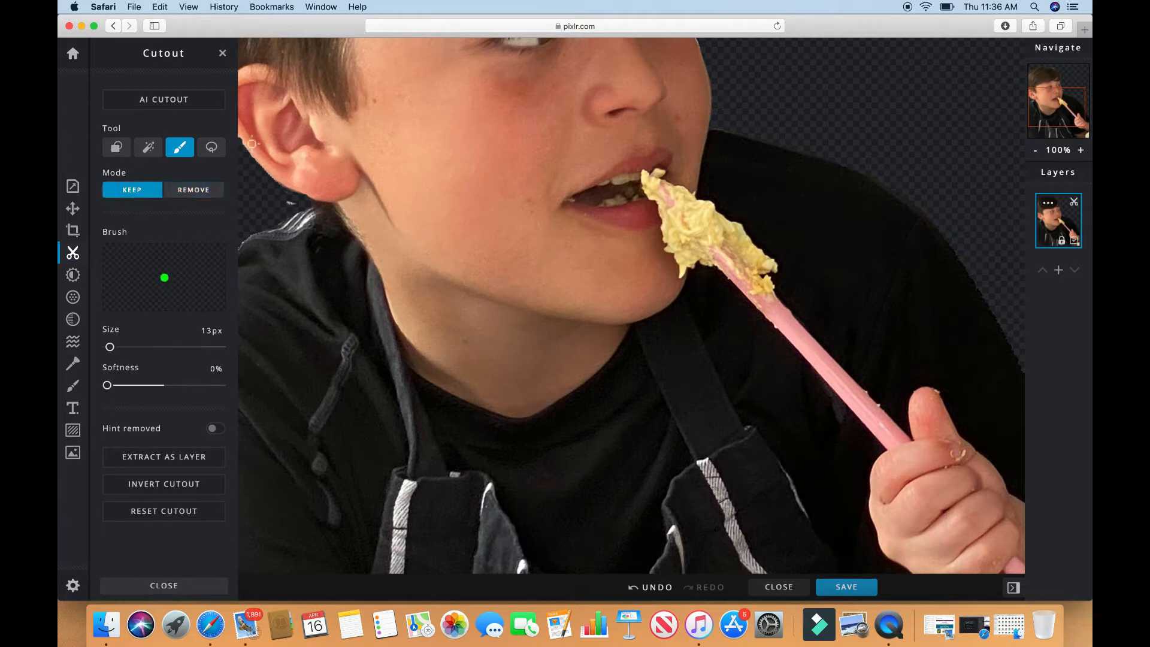
mouse_move(243, 136)
left_mouse_down()
mouse_move(248, 147)
mouse_move(243, 133)
left_mouse_up()
Step: Erase the leftover specks between the ear and the hood, and restore the hood's upper edge with the 13 px brush
left_click(201, 192)
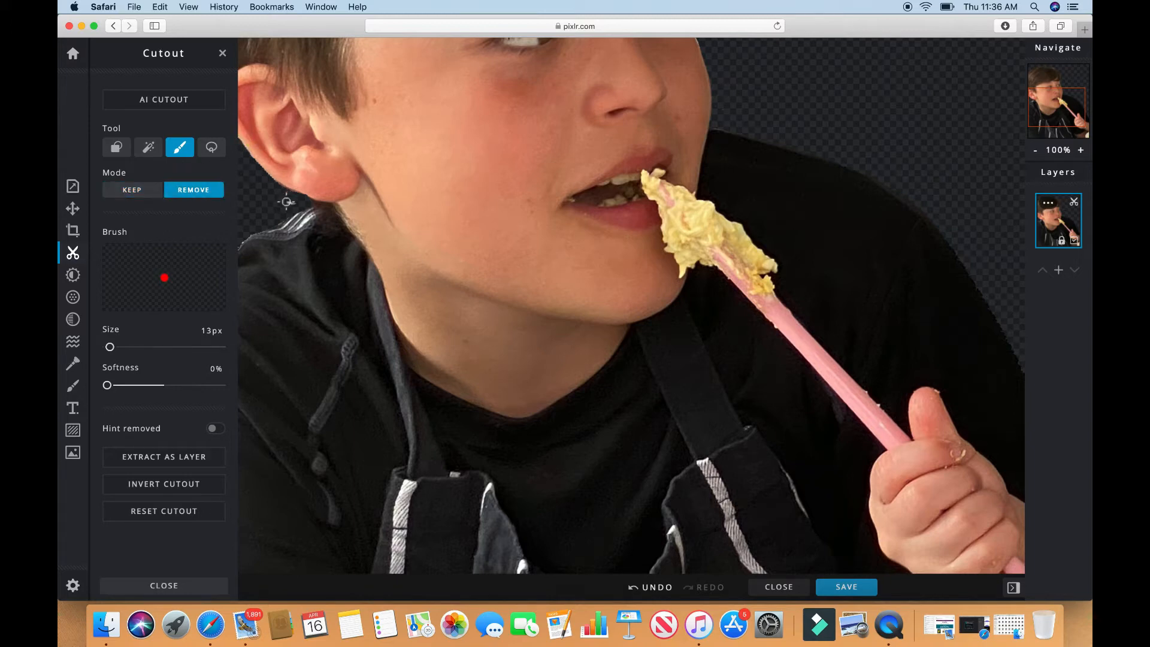
mouse_move(284, 202)
left_mouse_down()
mouse_move(307, 206)
mouse_move(275, 189)
mouse_move(287, 215)
mouse_move(266, 224)
left_mouse_up()
left_click(132, 191)
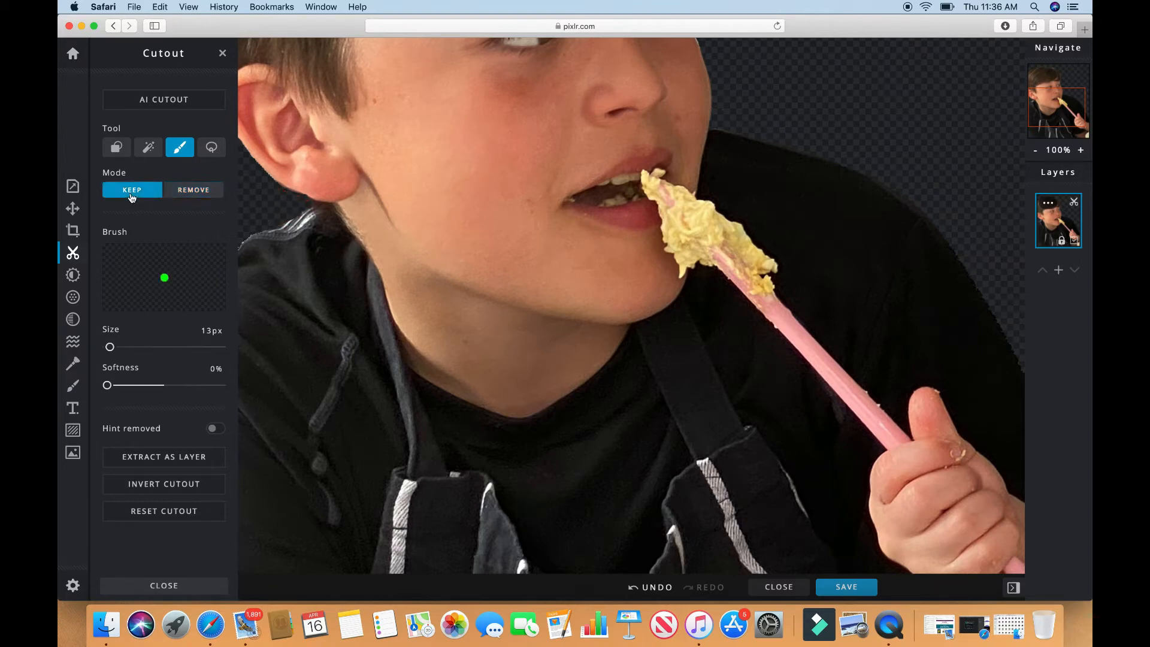
left_click_drag(324, 210, 288, 224)
left_click_drag(1067, 113, 1077, 143)
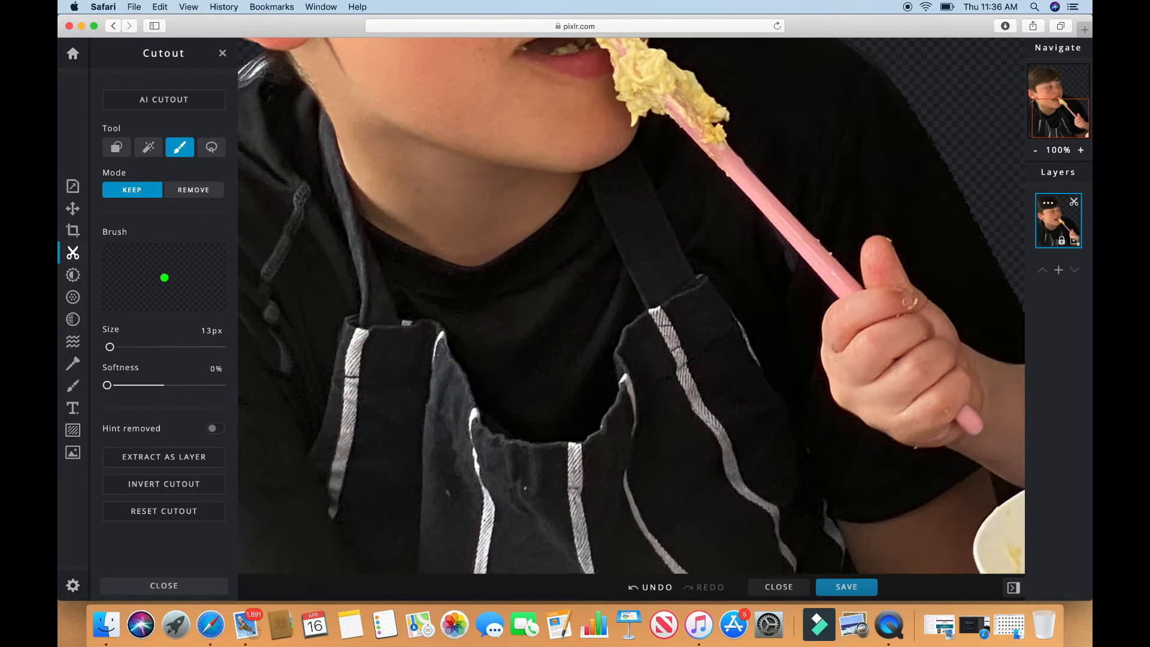
left_click_drag(1078, 143, 1081, 53)
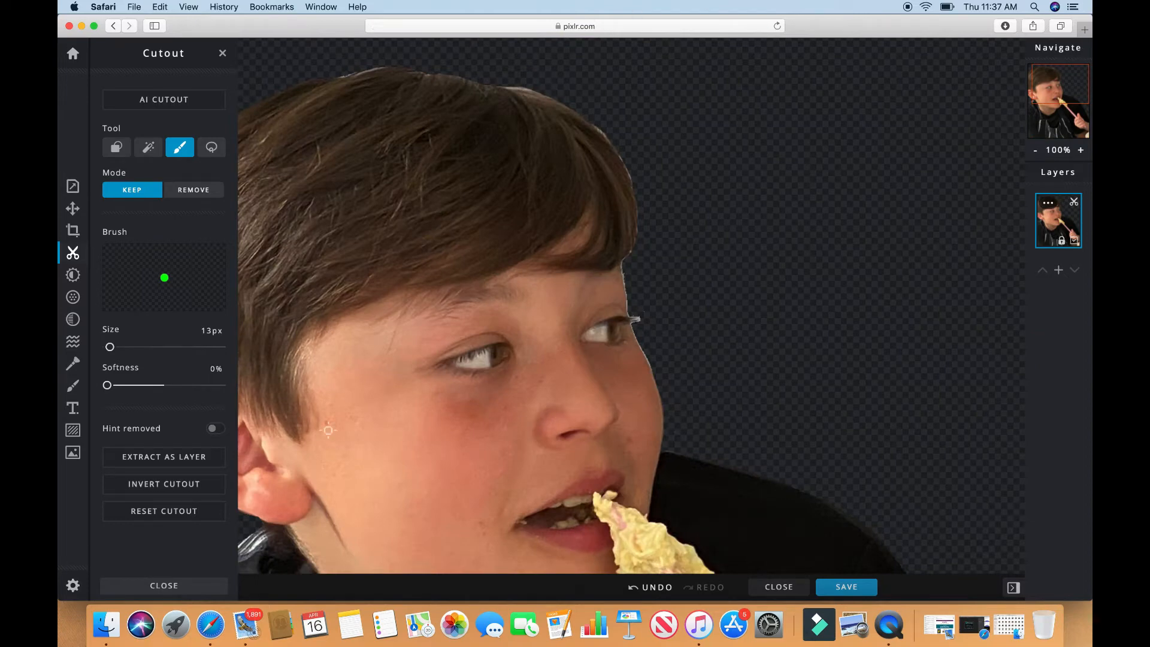
left_click(166, 584)
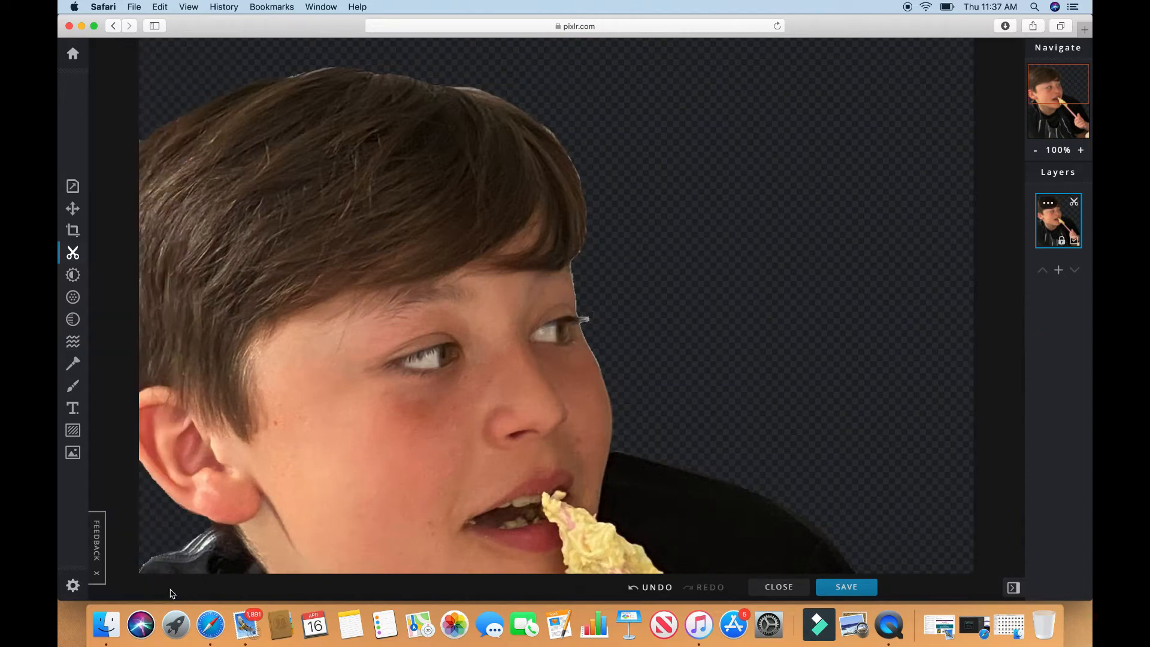
Step: Download the finished cutout as a PNG named IMG_5536 copy at 1355 x 1639 pixels
left_click(1035, 150)
left_click(1036, 150)
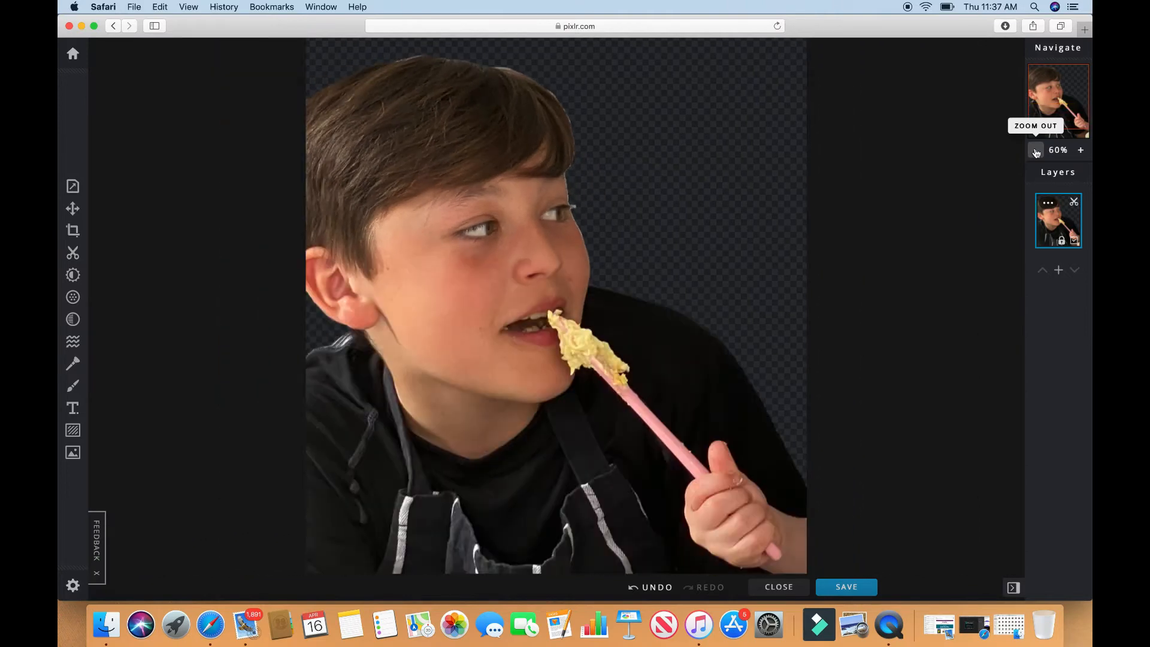
left_click(1035, 150)
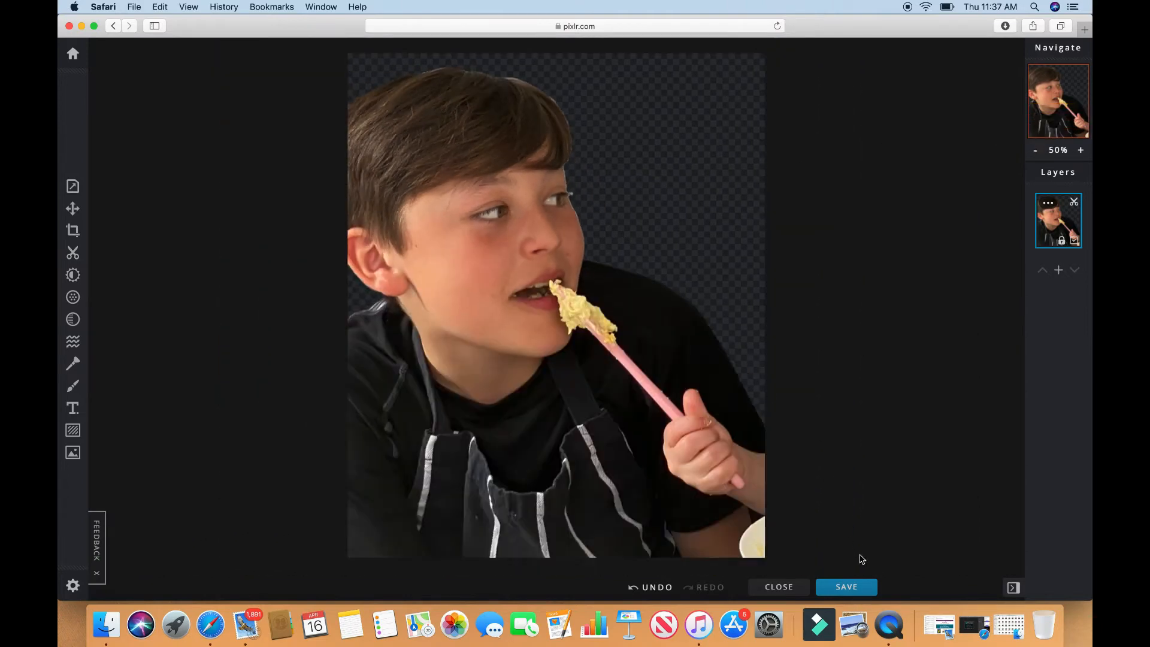
left_click(847, 587)
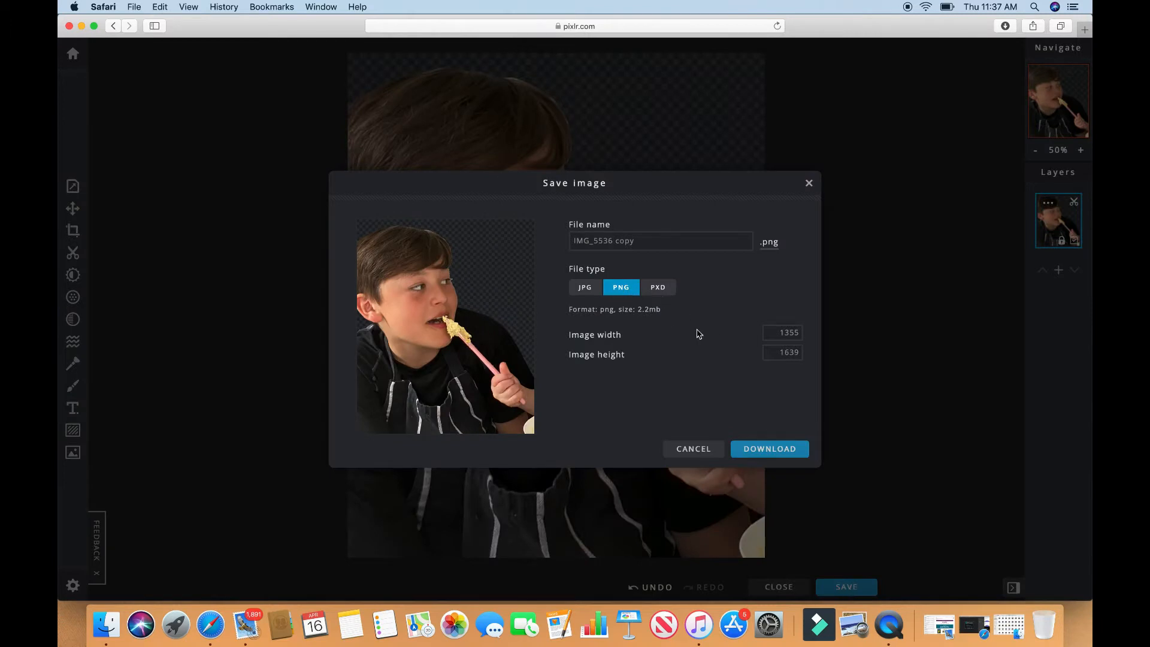
left_click(783, 453)
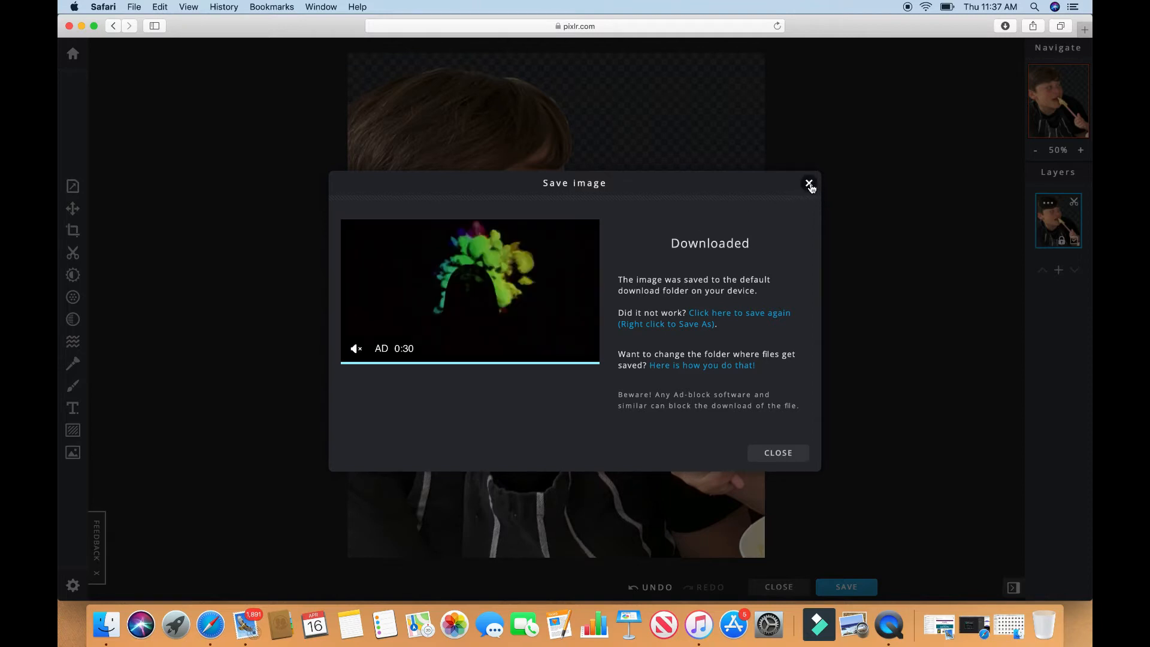
left_click(809, 183)
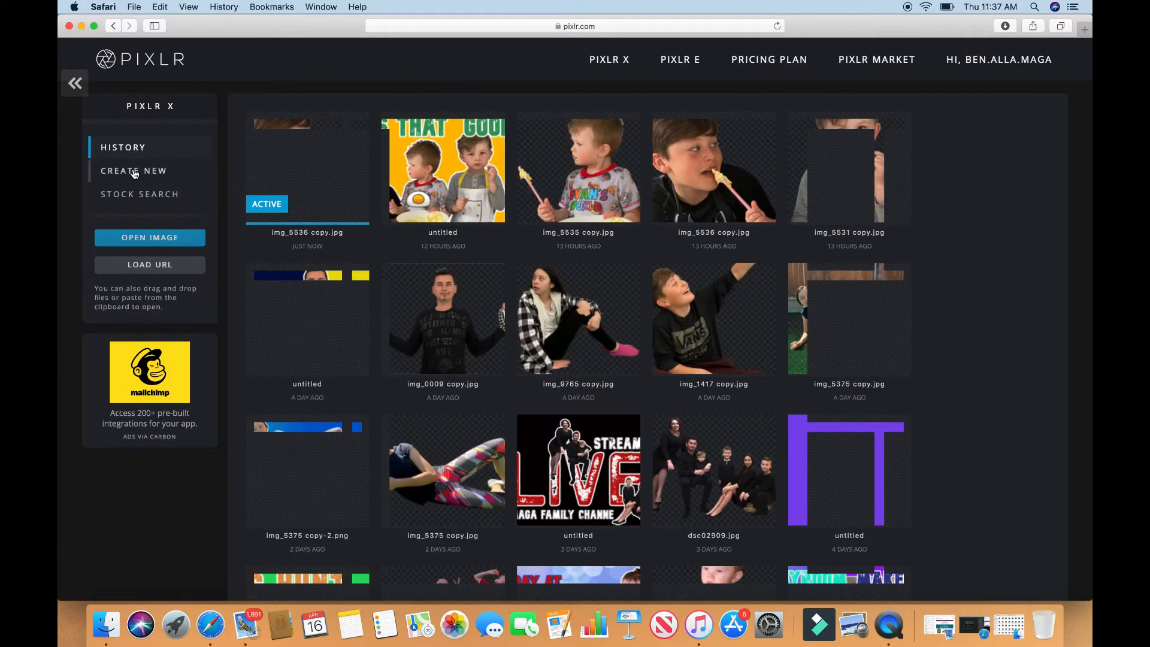
Step: Create a new 1920 x 1080 document named YOUTUBE THUMBNAIL without a background
left_click(134, 174)
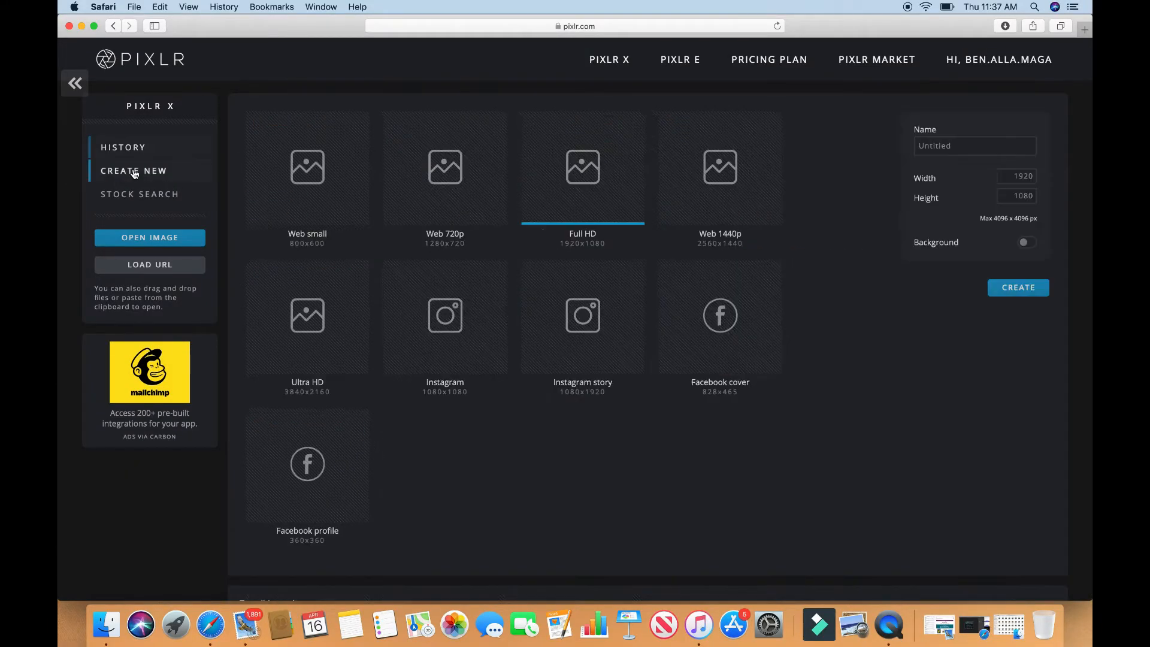
left_click(1011, 176)
type("1")
left_click(1009, 196)
type("10")
left_click(974, 140)
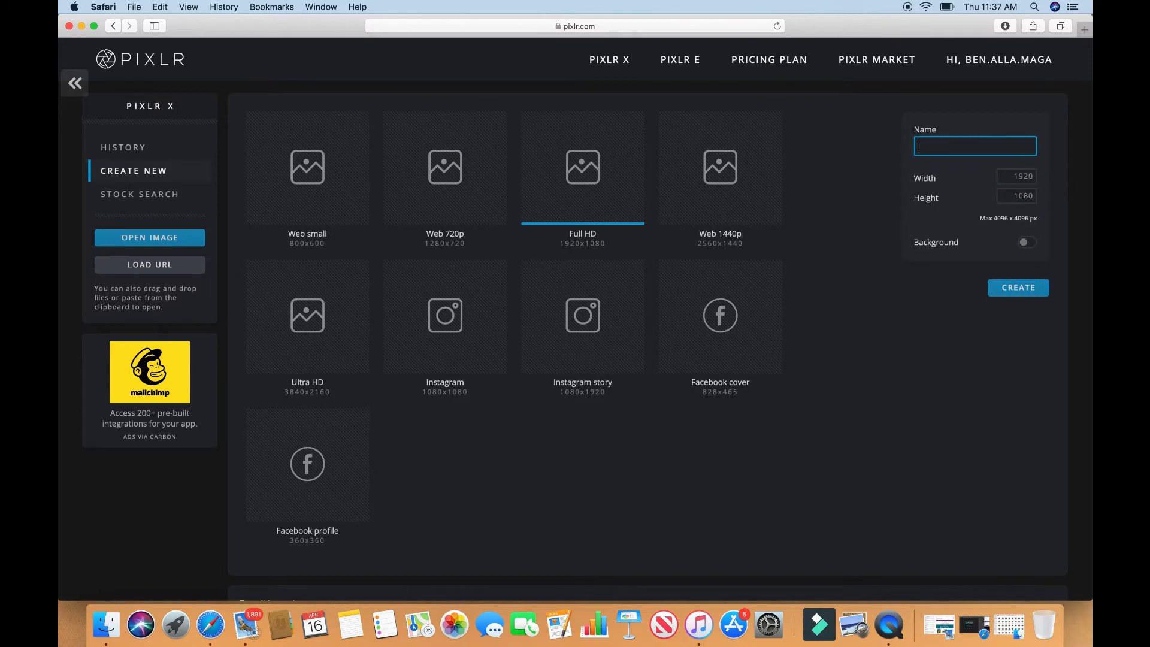
type("YOUTUBE THUMBNAIL")
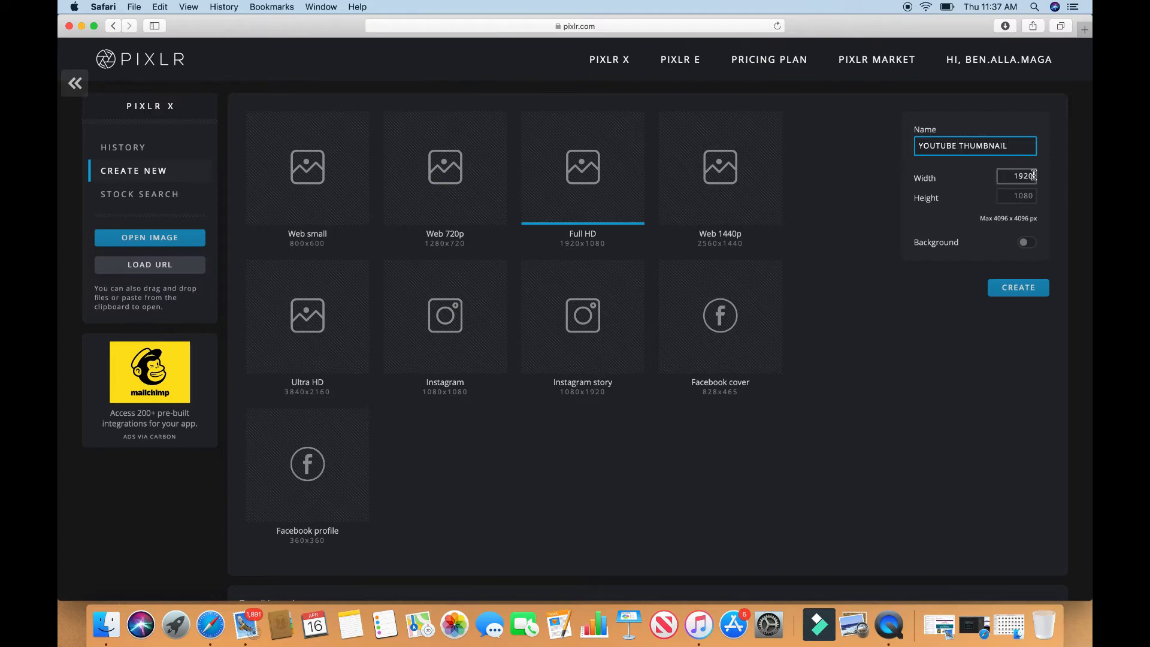
left_click(1026, 289)
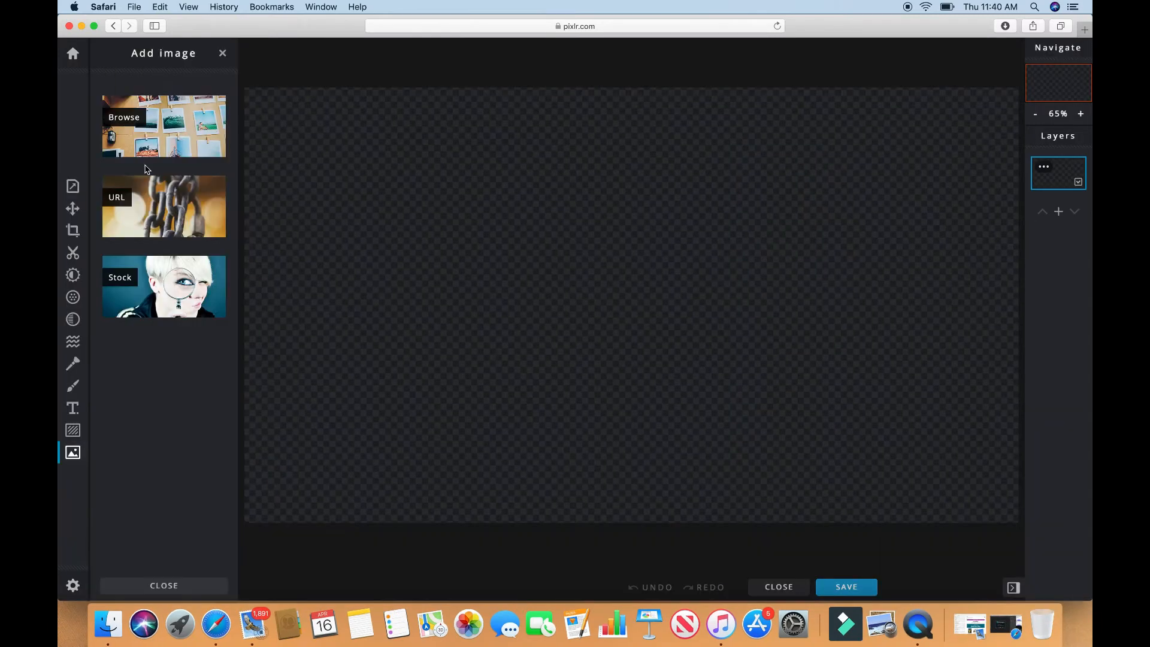
Step: Add IMG_5536 copy-2.png from the Desktop to the current document as a layer
left_click(154, 124)
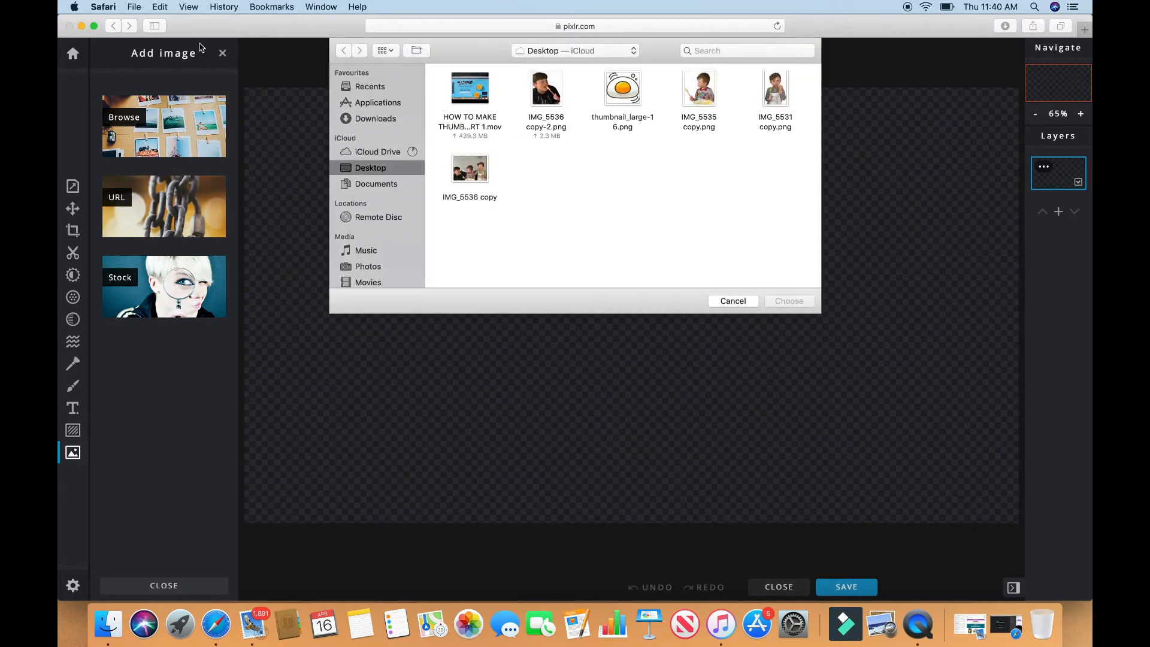
double_click(542, 98)
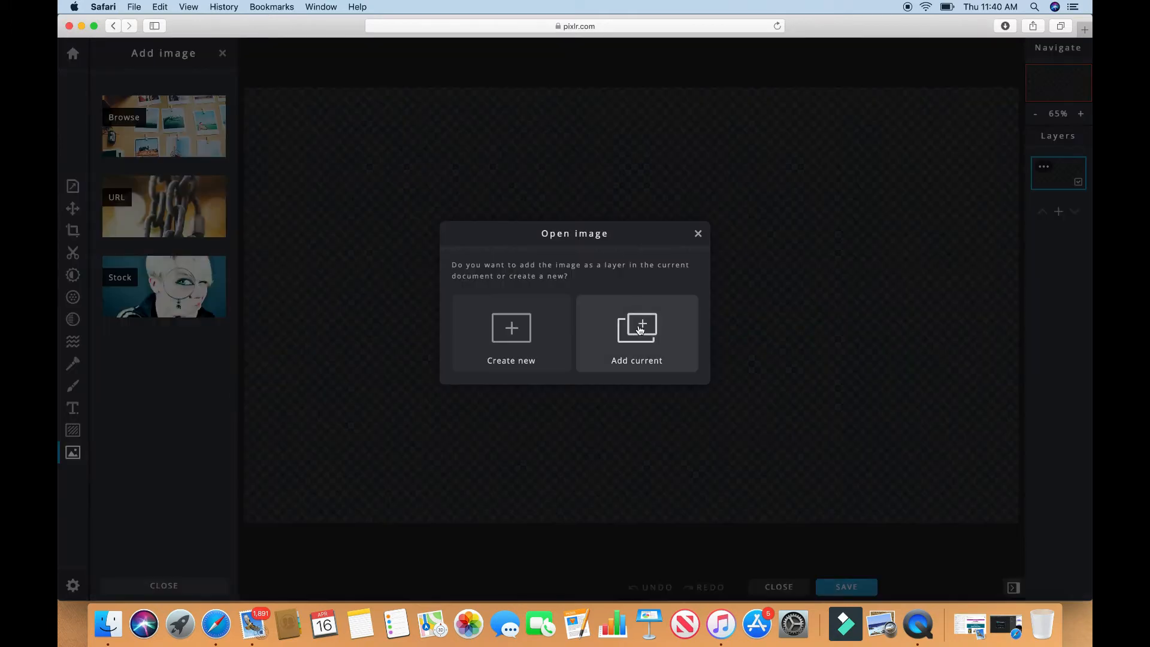
left_click(640, 330)
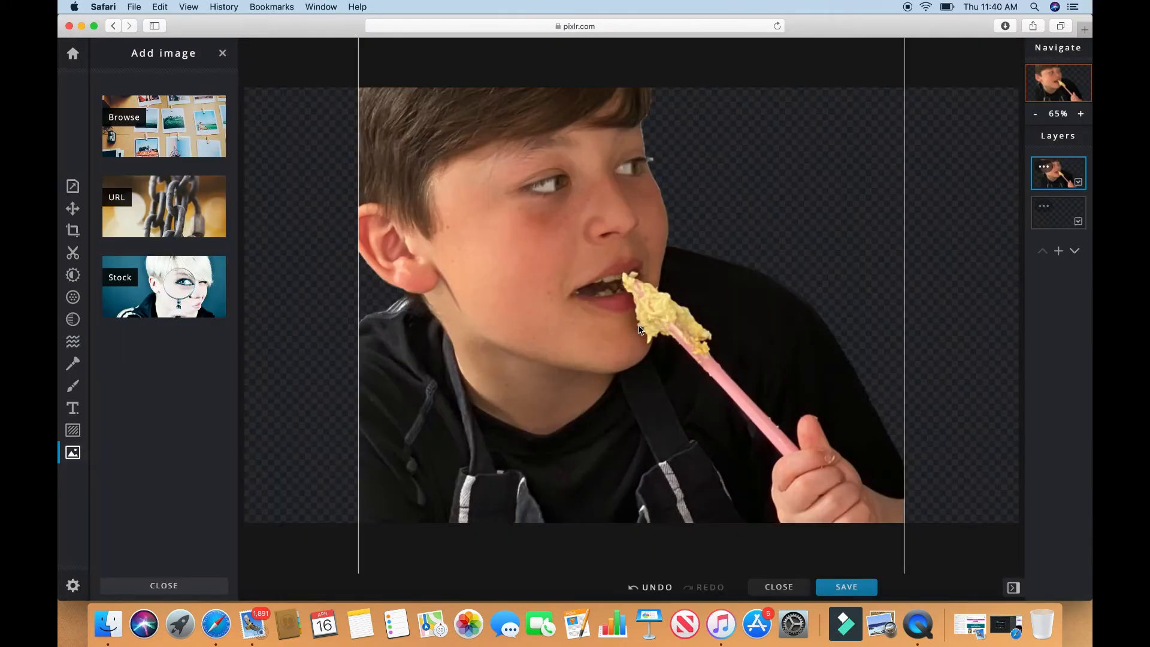
Step: Scale the boy's cutout down to about a third of the canvas width and place it along the bottom edge on the canvas's left side
left_click_drag(559, 184, 602, 373)
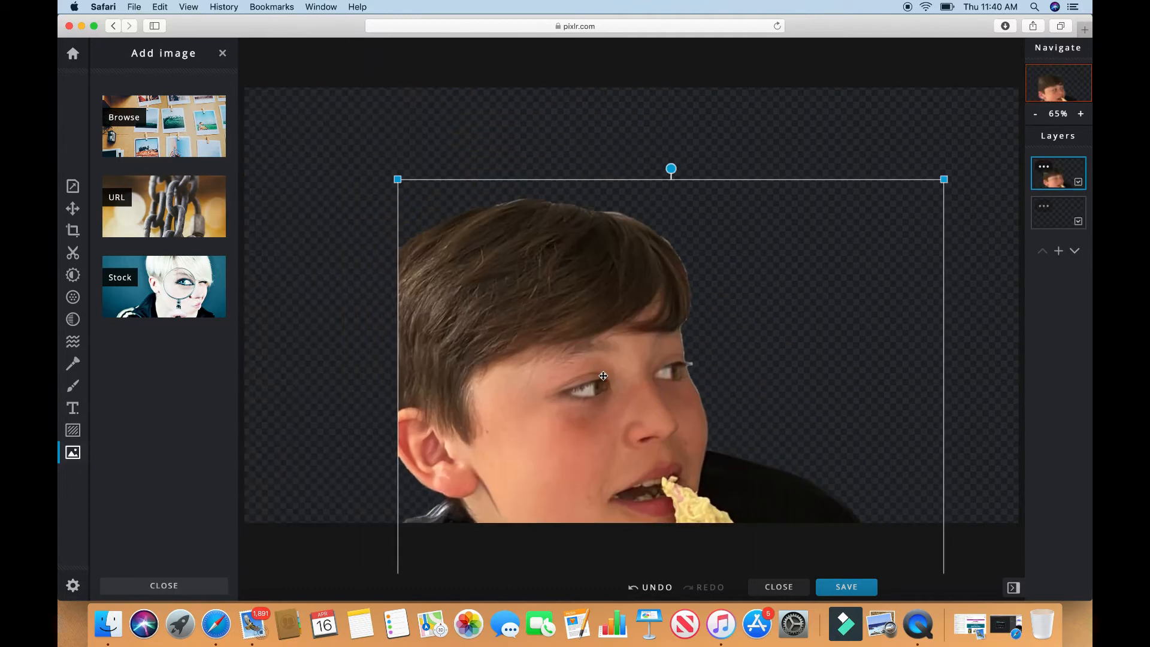
left_click_drag(397, 179, 647, 375)
left_click_drag(711, 517, 325, 189)
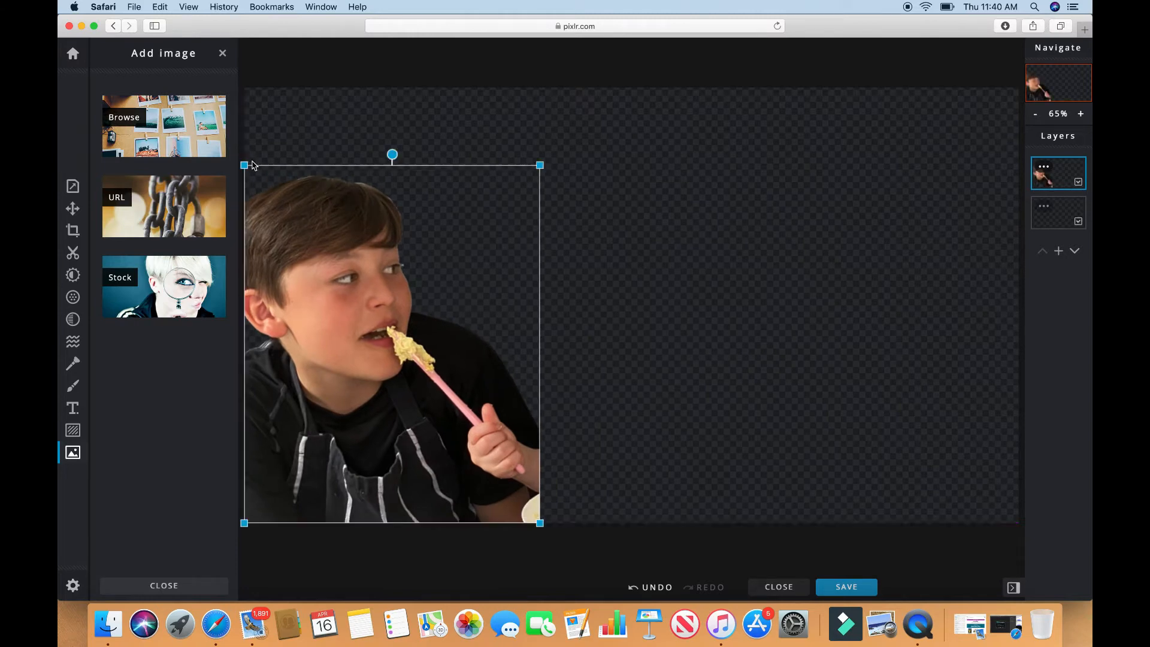
left_click_drag(244, 162, 278, 207)
left_click_drag(313, 262, 327, 281)
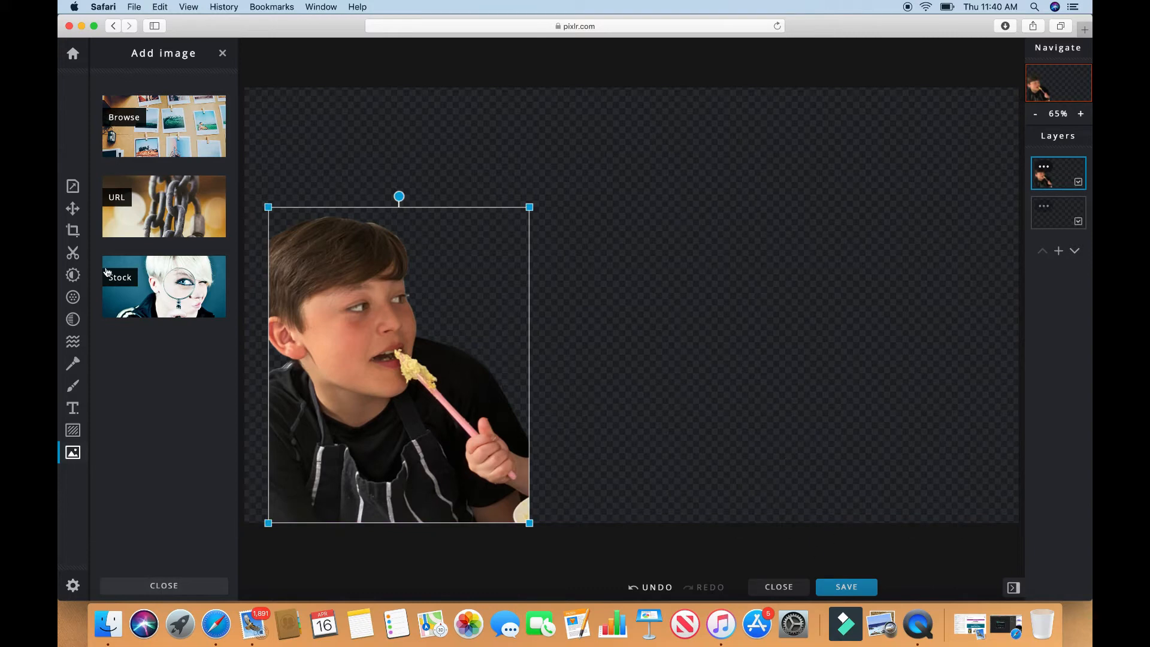
Step: Add IMG_5535 copy.png from the Desktop to the current document as a layer
left_click(159, 122)
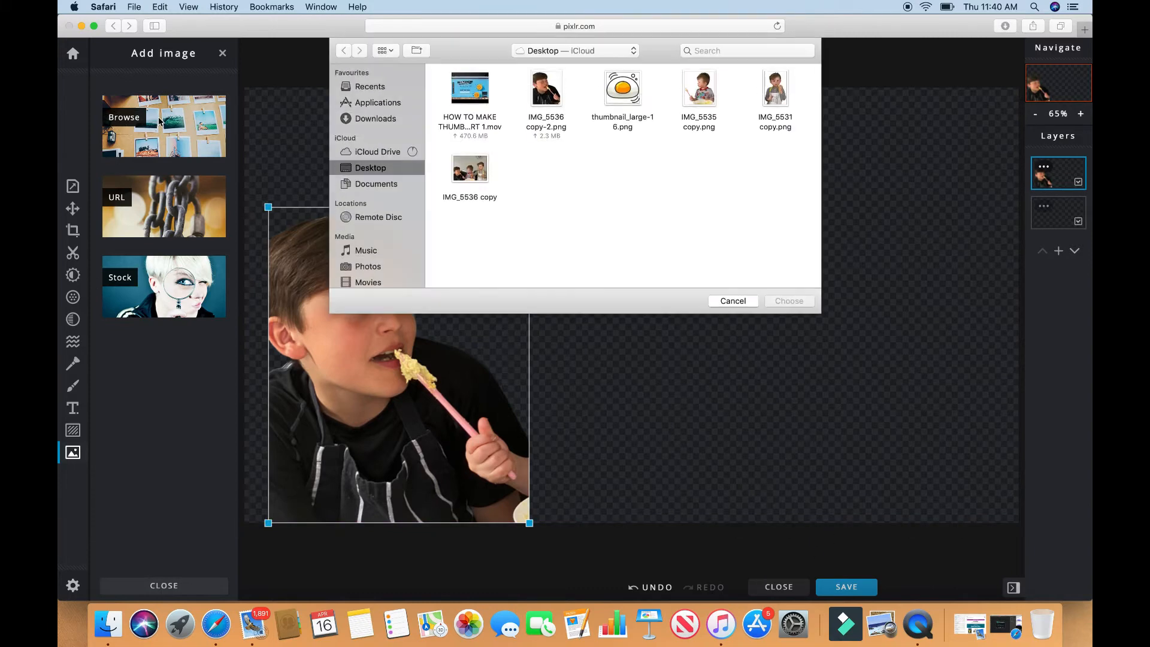
left_click(708, 98)
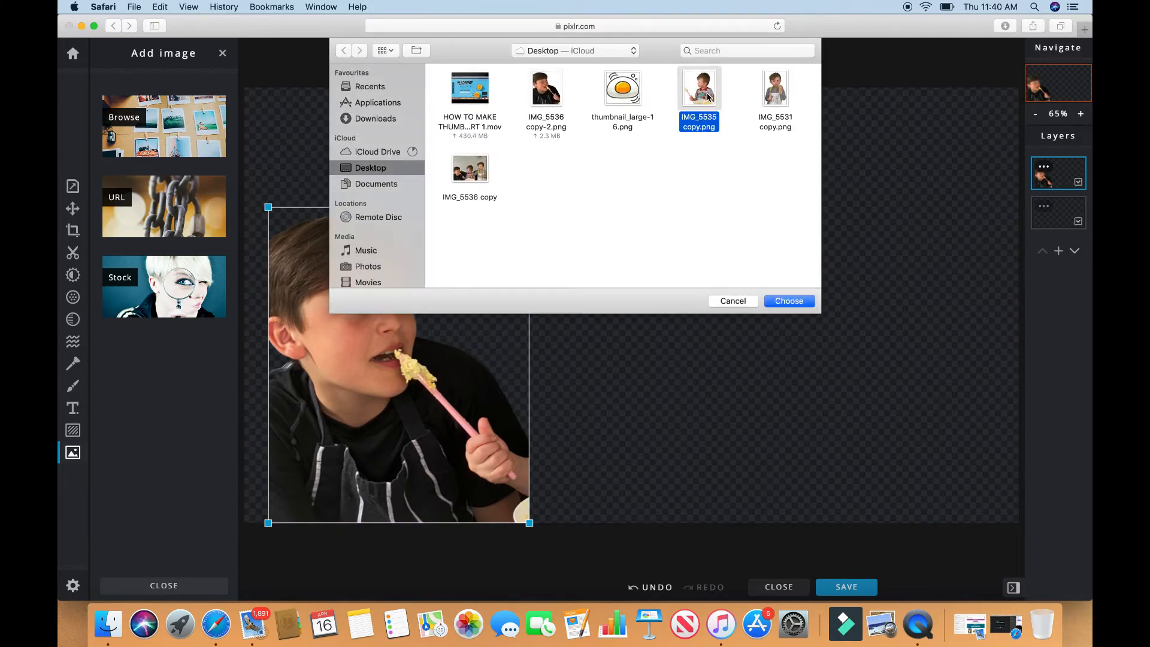
left_click(789, 301)
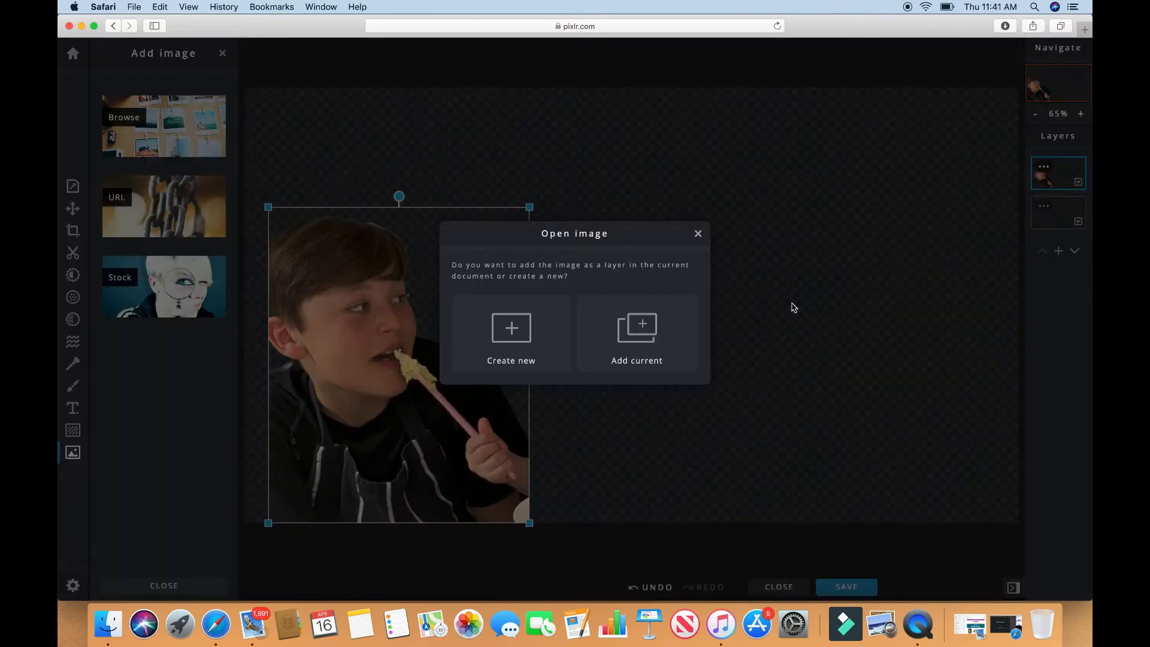
left_click(635, 333)
Step: Scale the younger boy's cutout down to just under half the canvas width and place it beside the older boy with the bowl along the bottom edge
left_click_drag(717, 272, 795, 390)
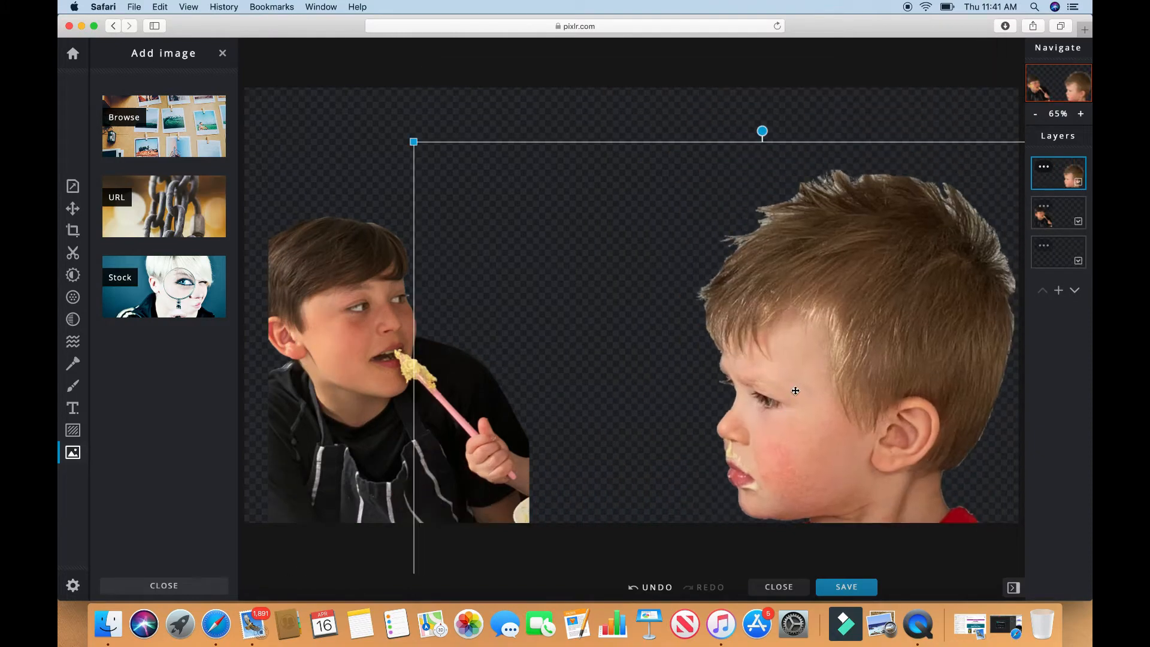
left_click_drag(414, 142, 680, 283)
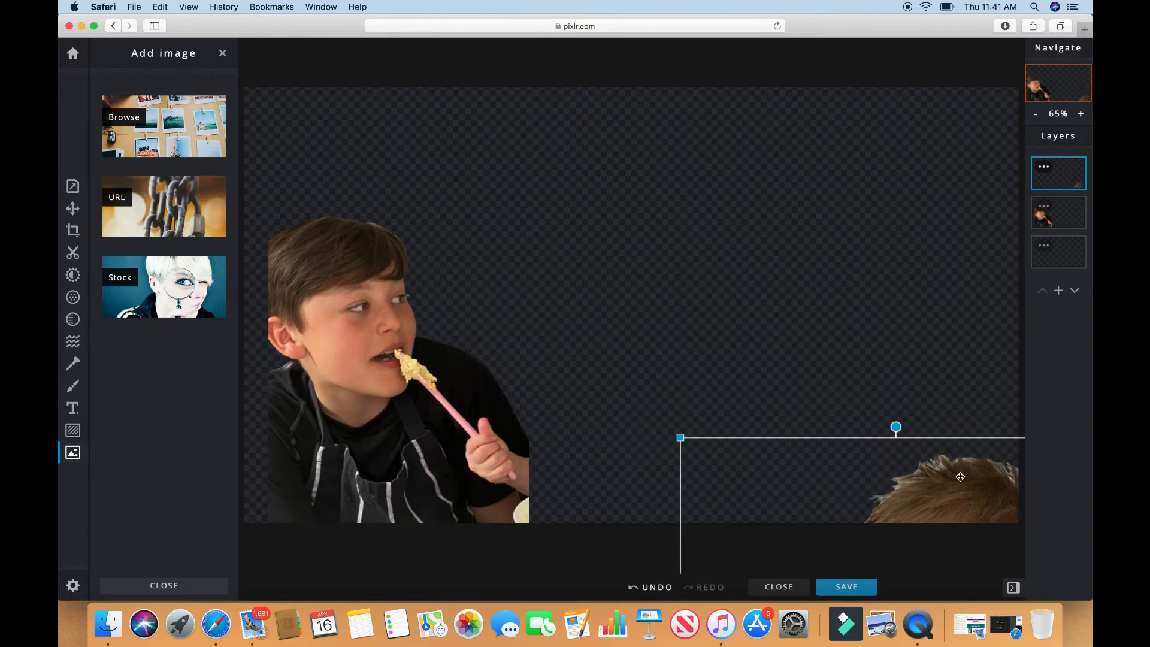
left_click_drag(956, 472, 695, 156)
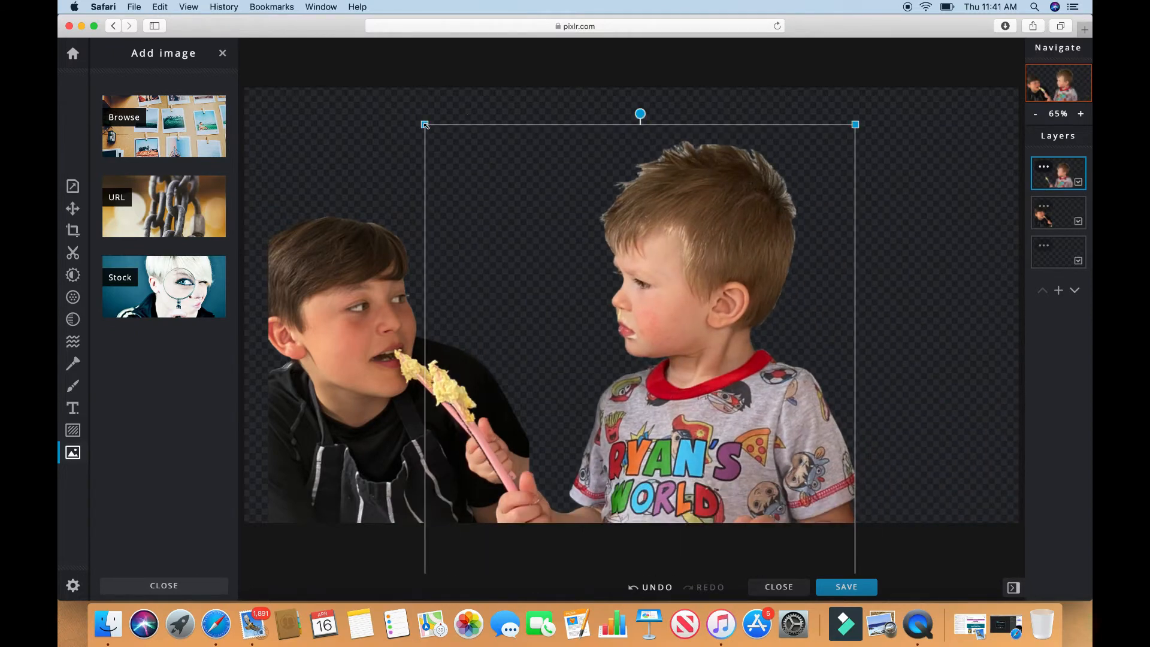
left_click_drag(426, 124, 491, 168)
left_click_drag(570, 232, 441, 124)
left_click_drag(675, 259, 624, 224)
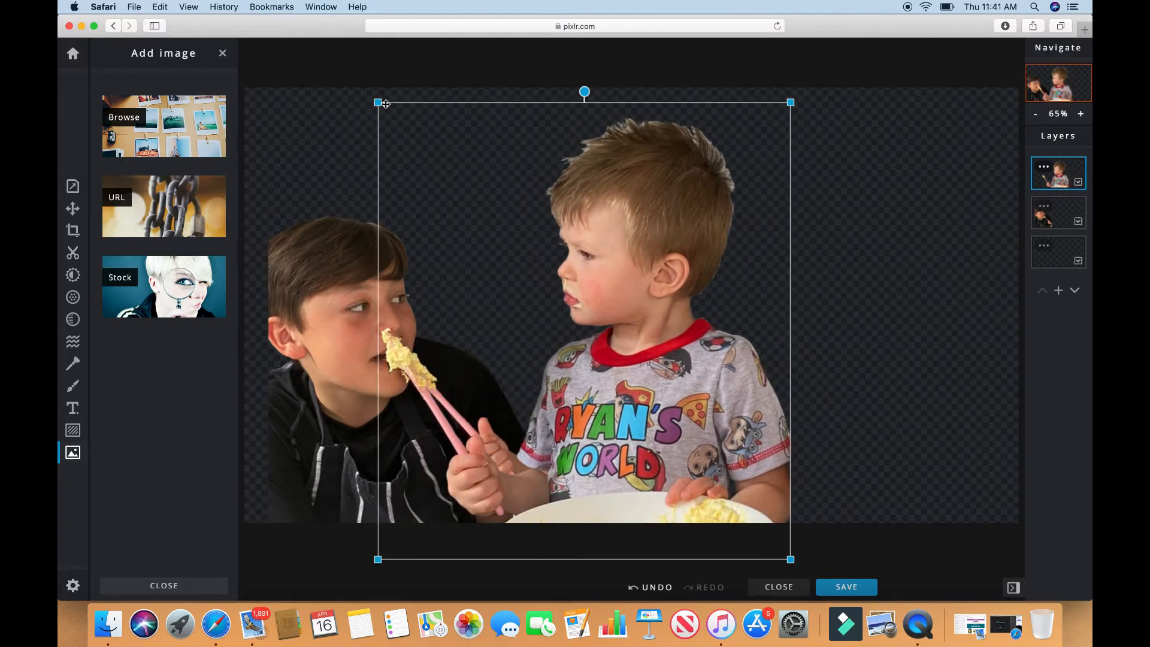
left_click_drag(378, 101, 405, 121)
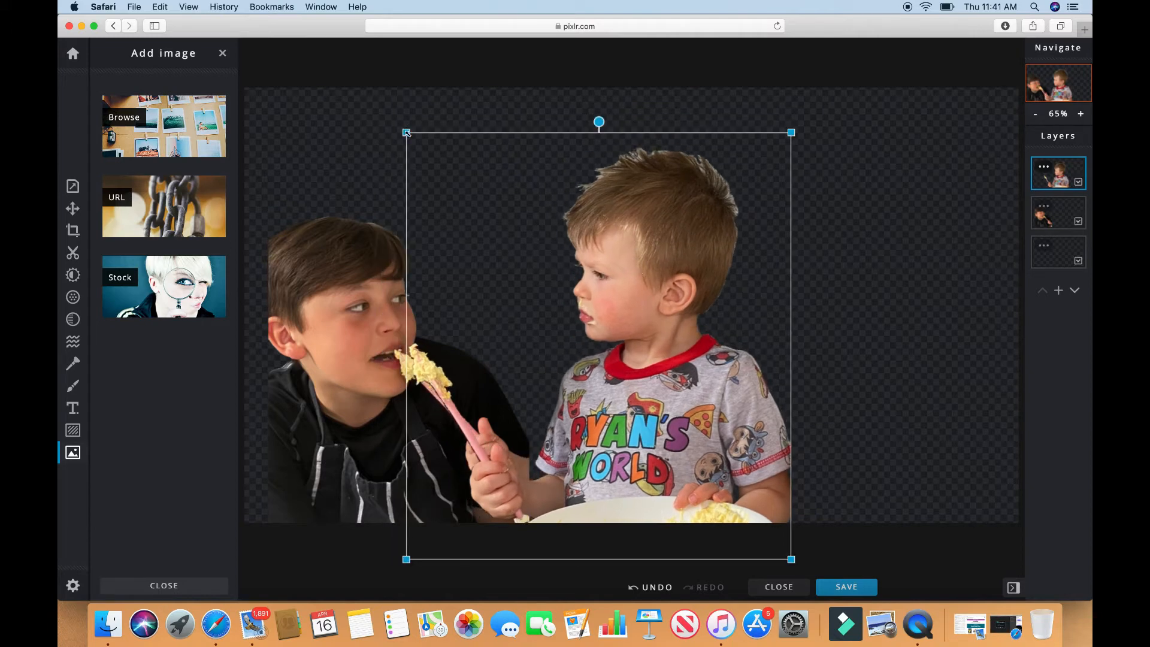
left_click_drag(406, 133, 430, 153)
left_click_drag(619, 259, 596, 232)
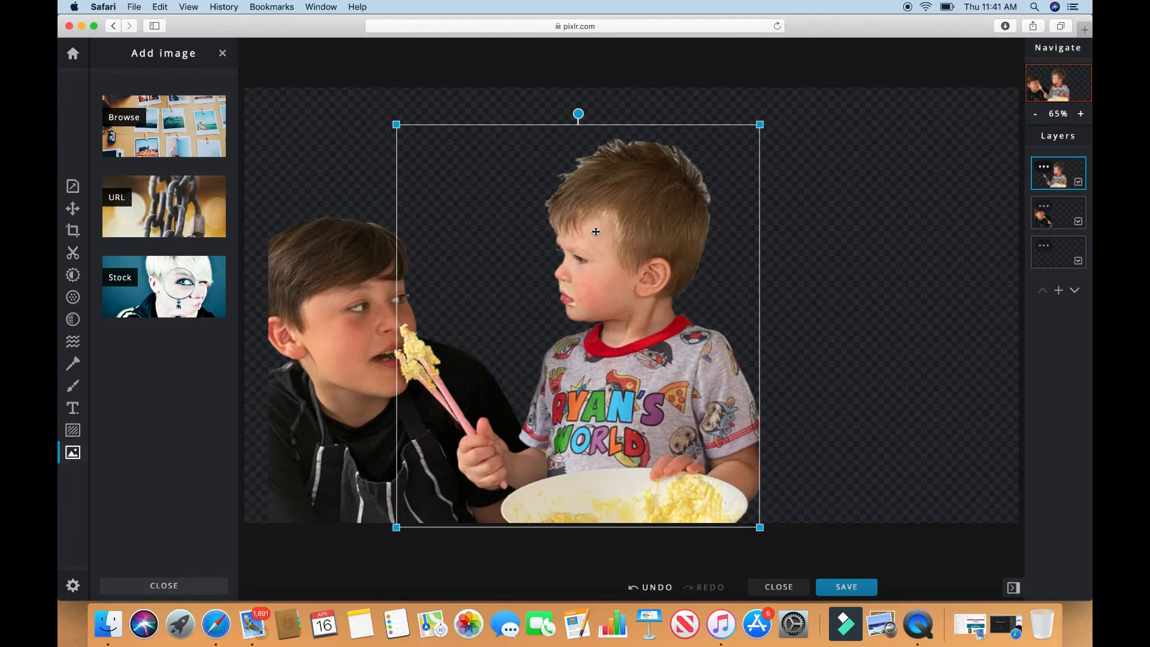
Step: Examine the overlap of the two spoons and hands up close and check which layer holds each boy's cutout
left_click(1080, 115)
left_click(1081, 115)
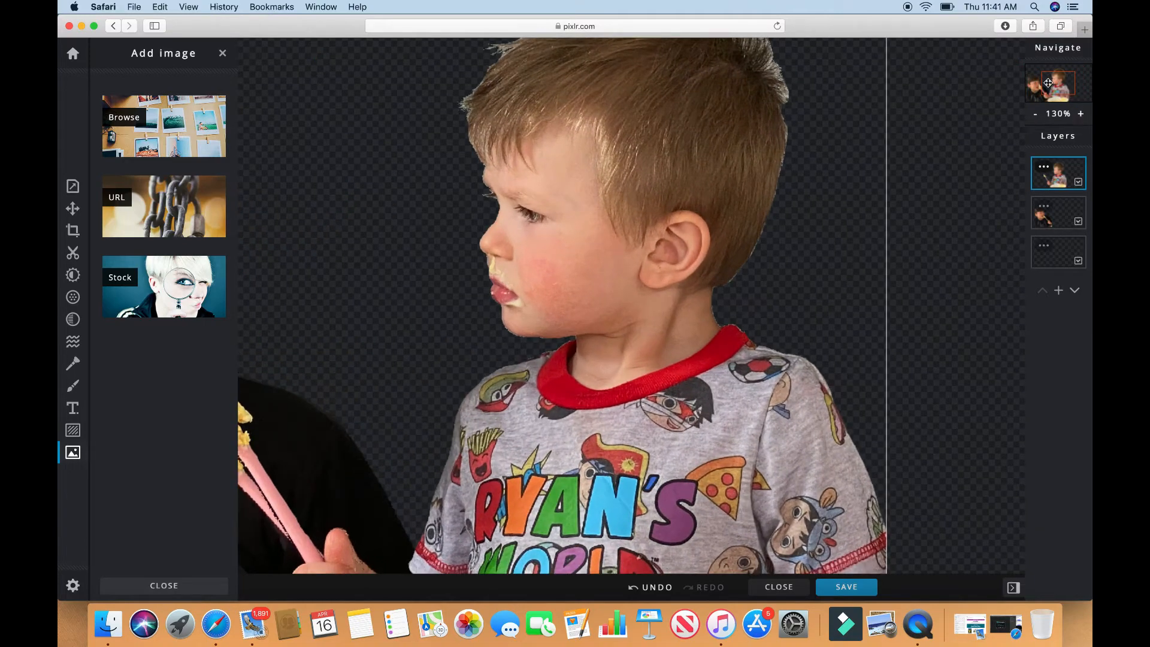
left_click_drag(1048, 83, 1025, 110)
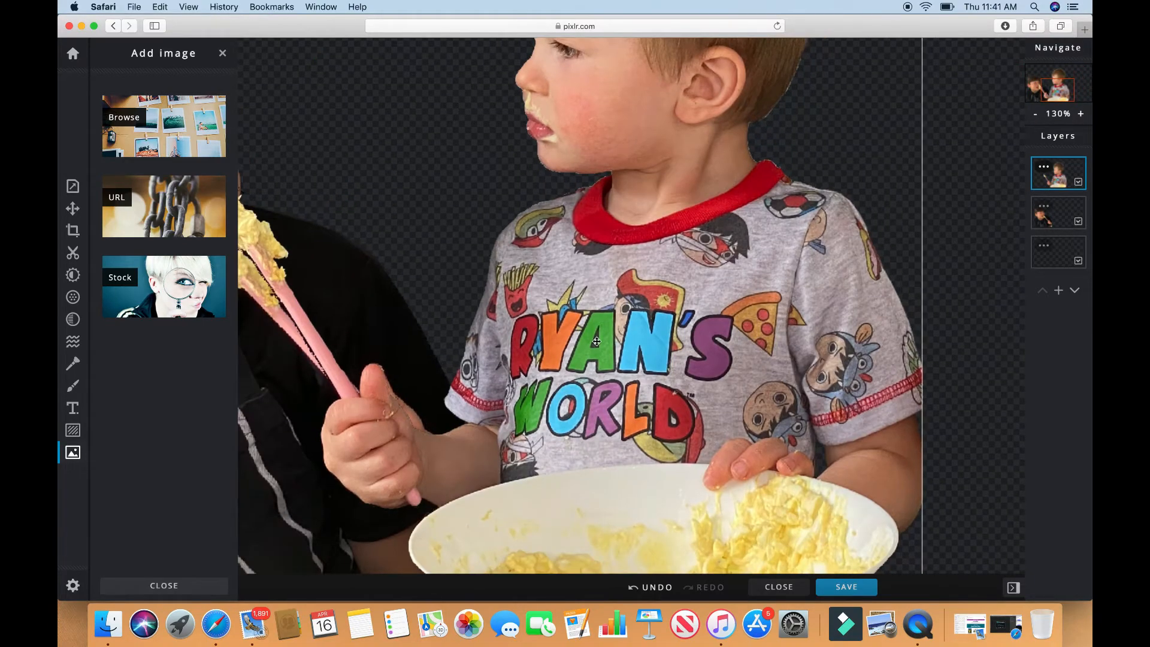
left_click_drag(378, 427, 378, 427)
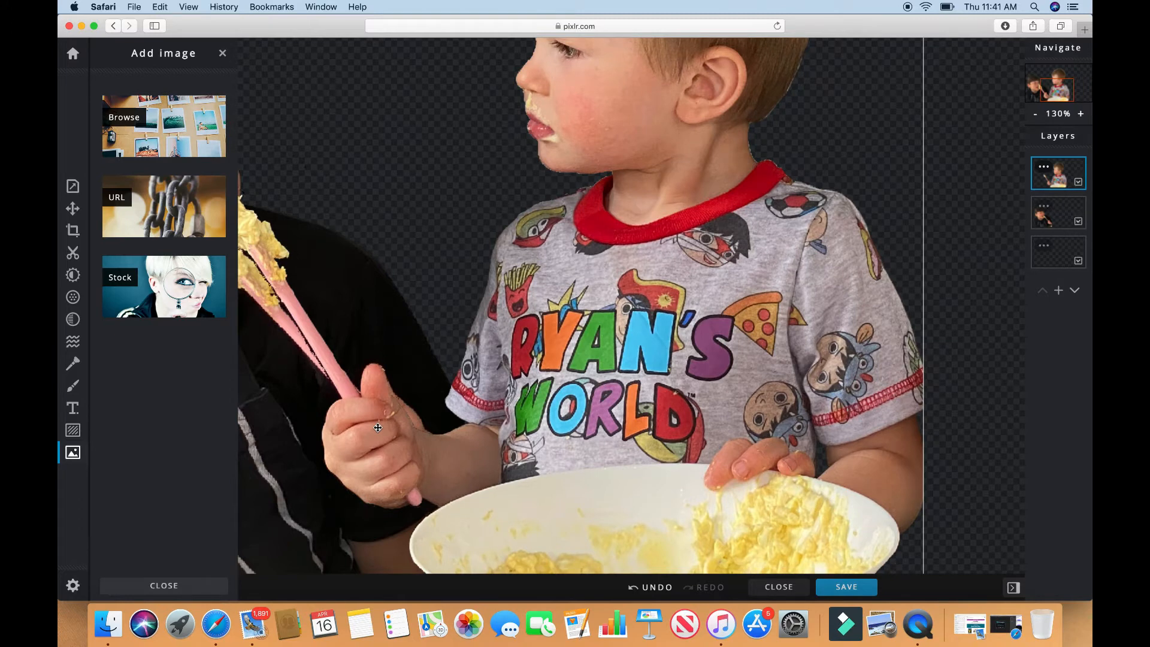
left_click(1036, 114)
left_click(1036, 114)
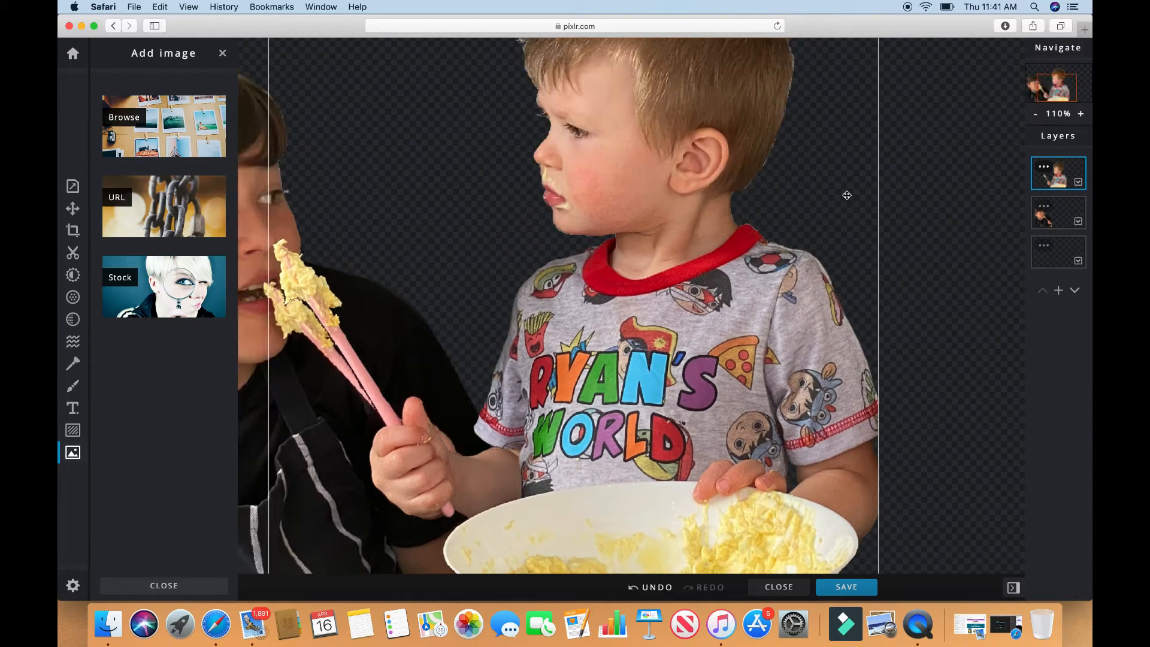
left_click(1055, 119)
left_click_drag(1051, 85, 1042, 85)
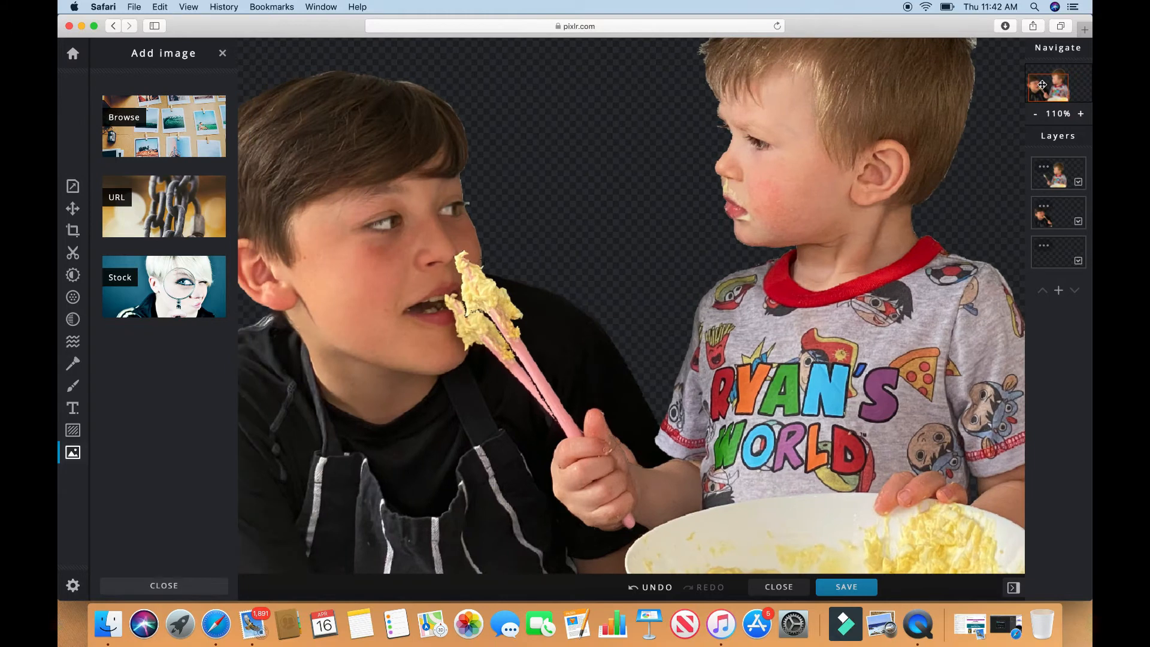
left_click(1056, 173)
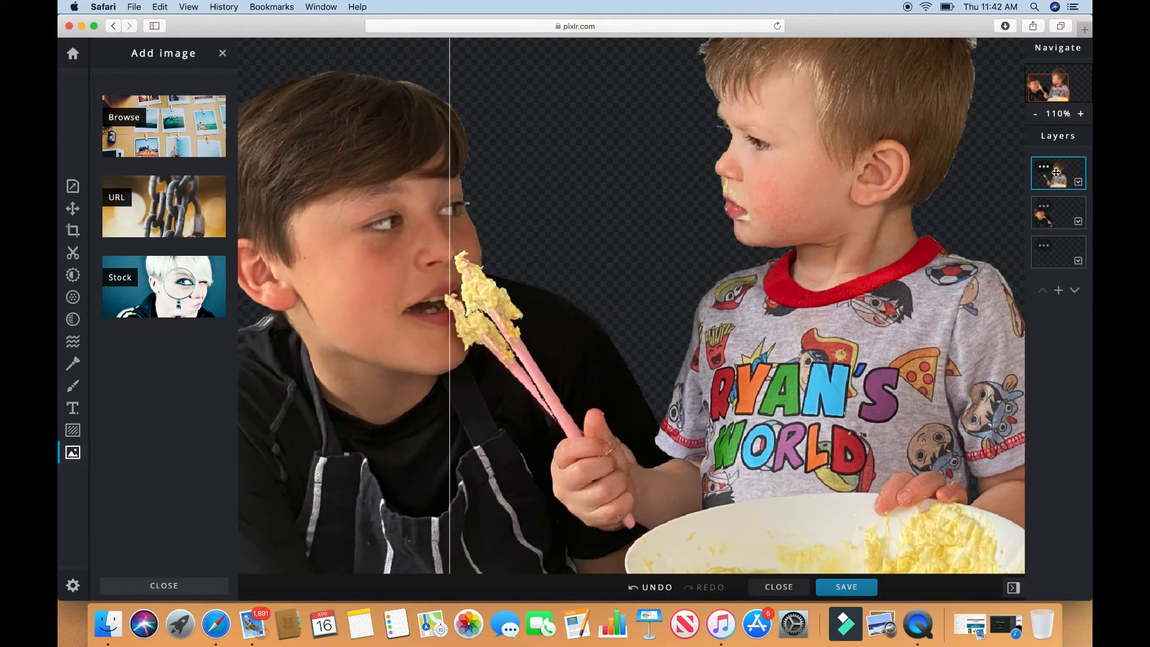
left_click(1061, 216)
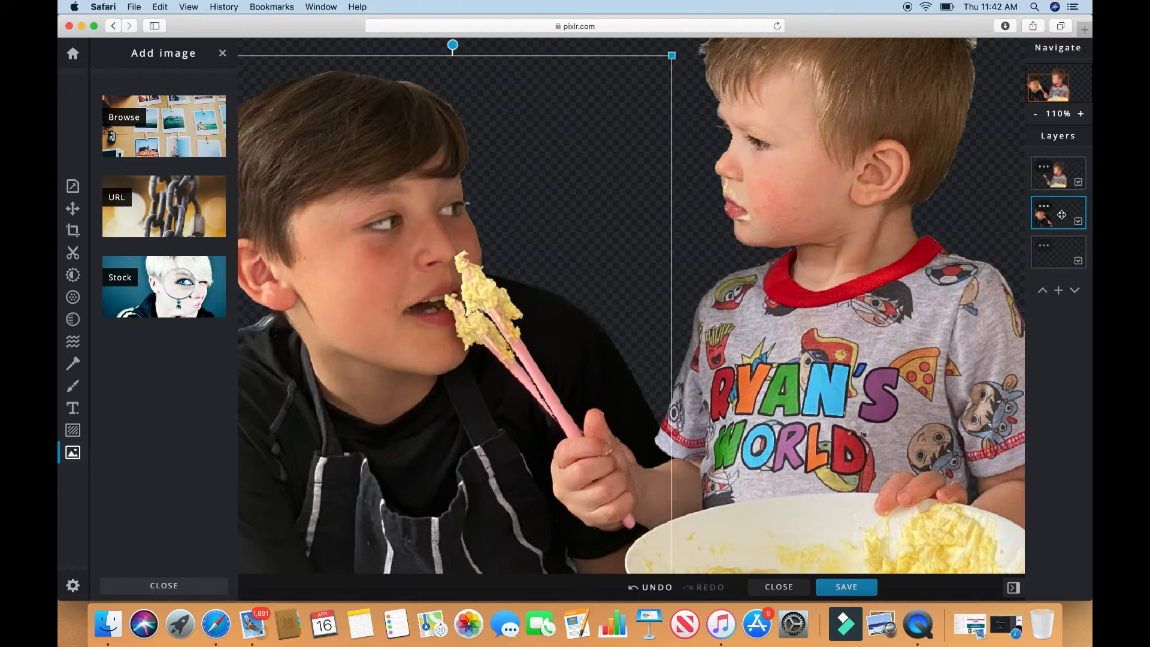
left_click(1064, 256)
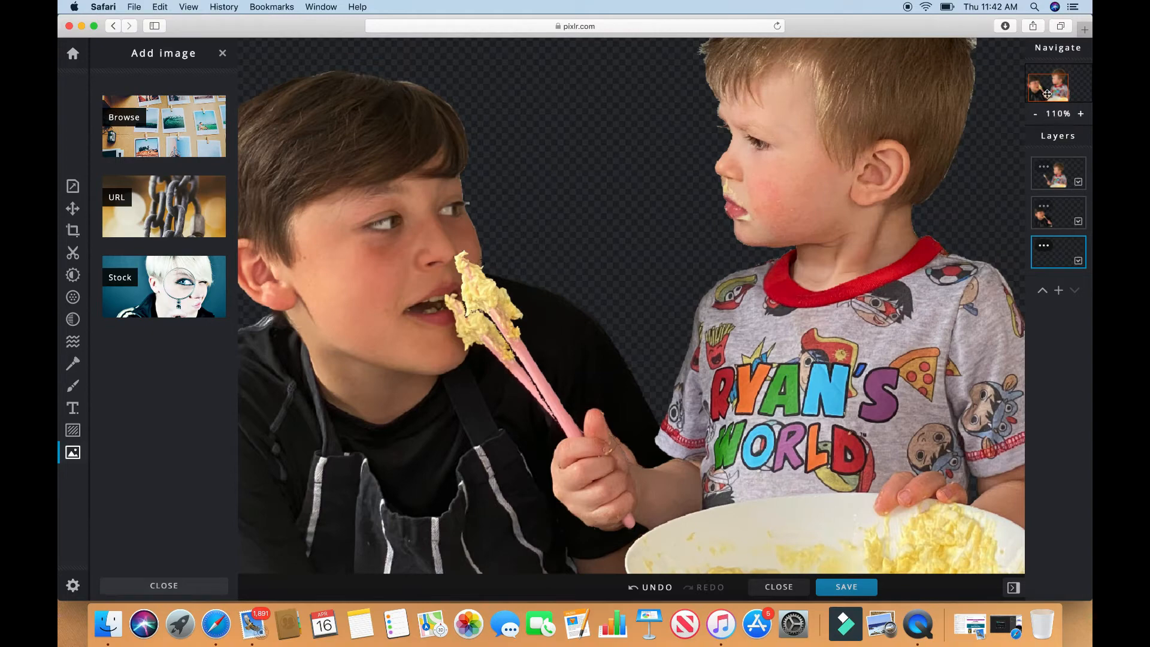
mouse_move(1046, 94)
left_mouse_down()
mouse_move(1045, 79)
mouse_move(1078, 80)
mouse_move(1078, 97)
mouse_move(1043, 100)
left_mouse_up()
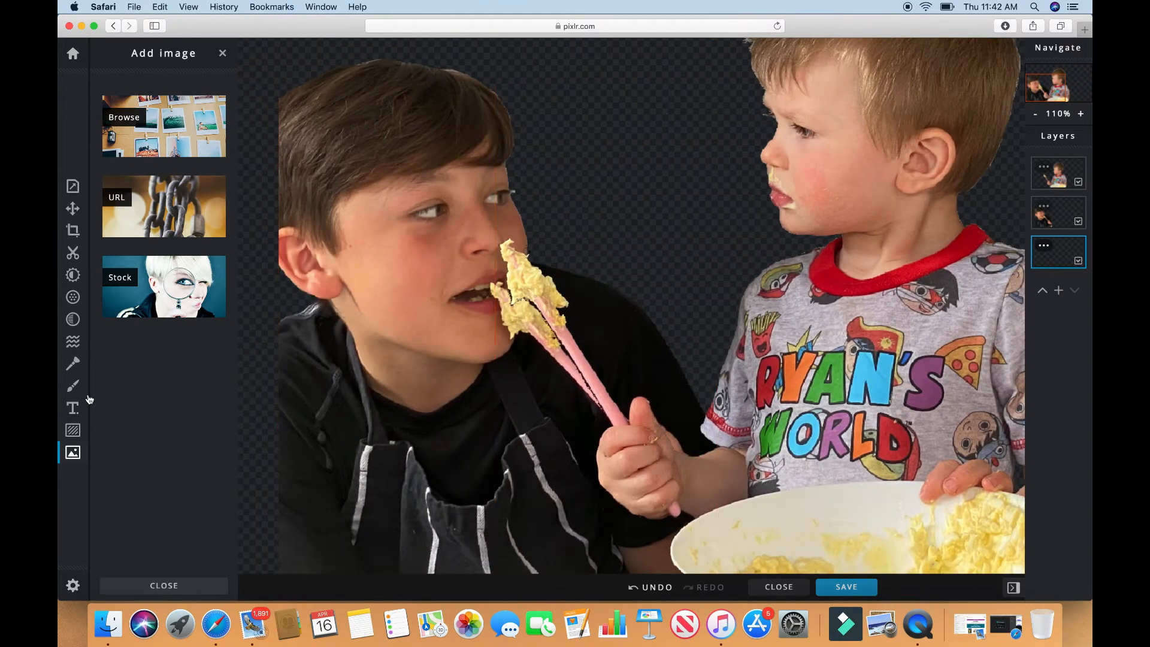
Step: Erase the younger boy's spoon from his layer with the Cutout brush in Remove mode at 24px size
left_click(172, 585)
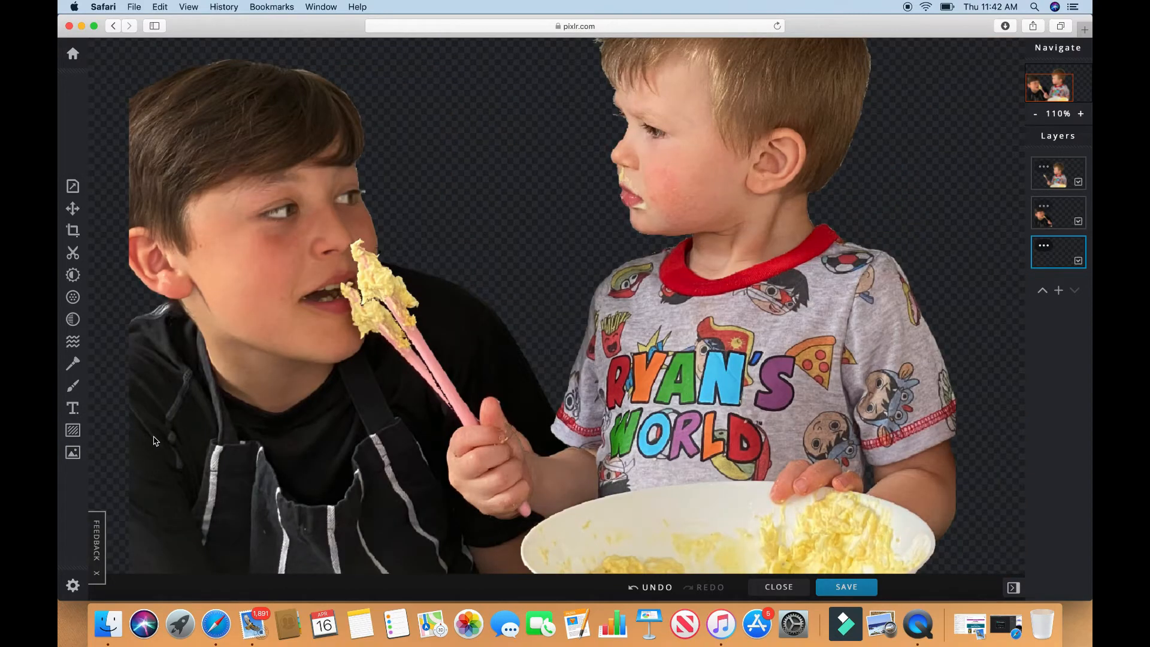
left_click(73, 253)
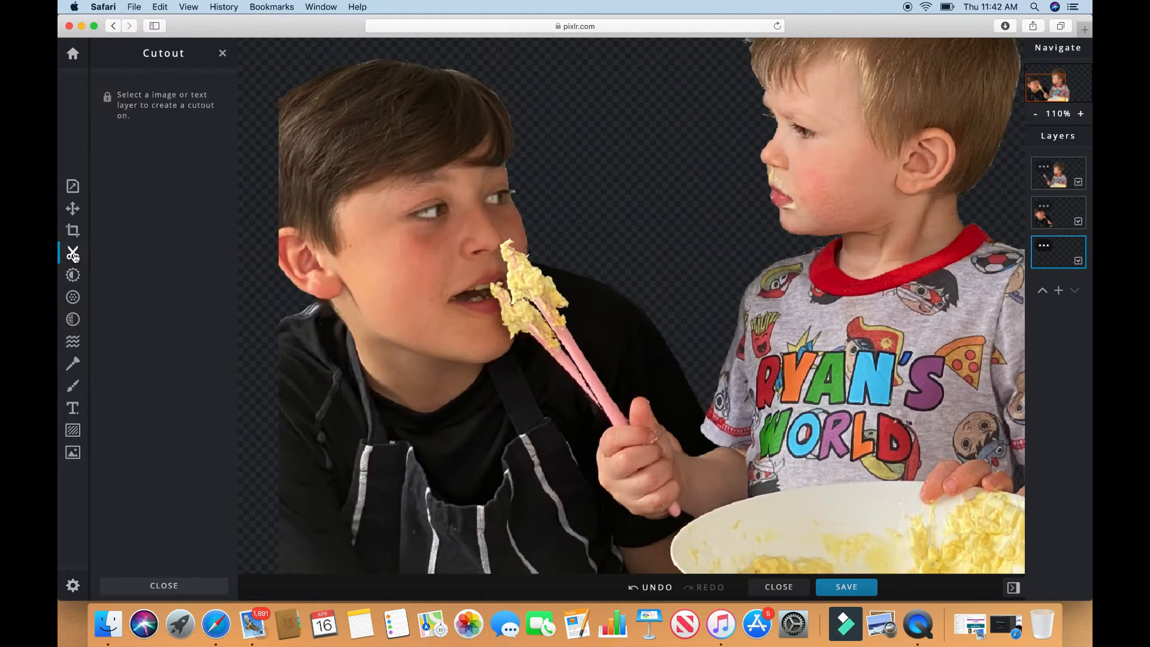
left_click(1062, 177)
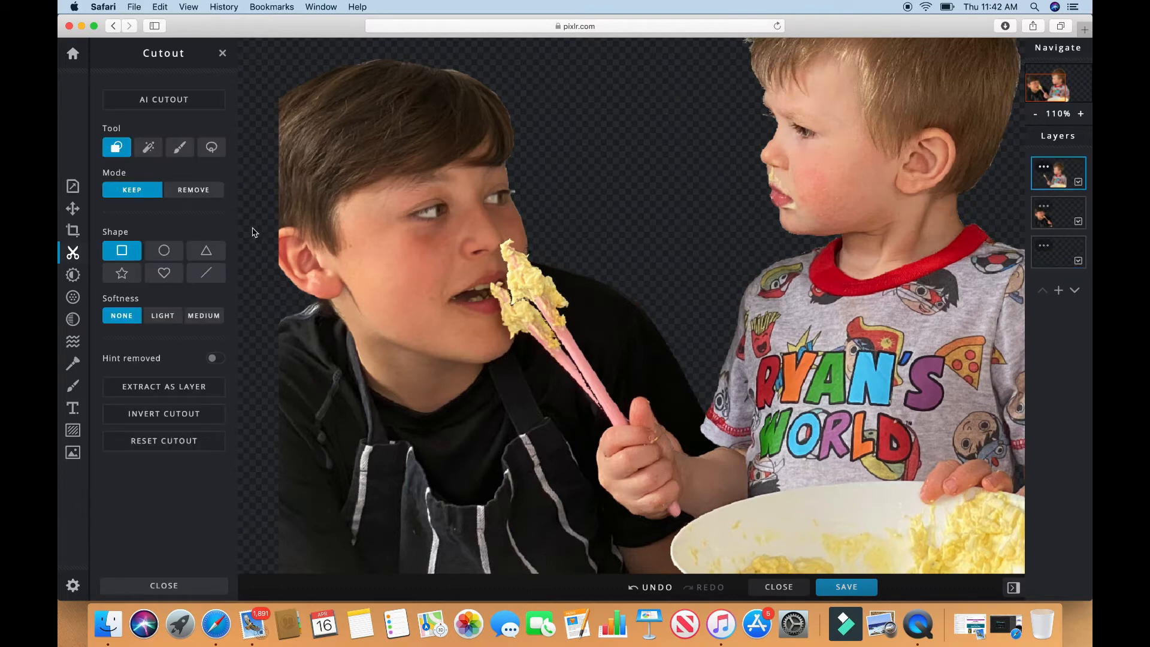
left_click(178, 155)
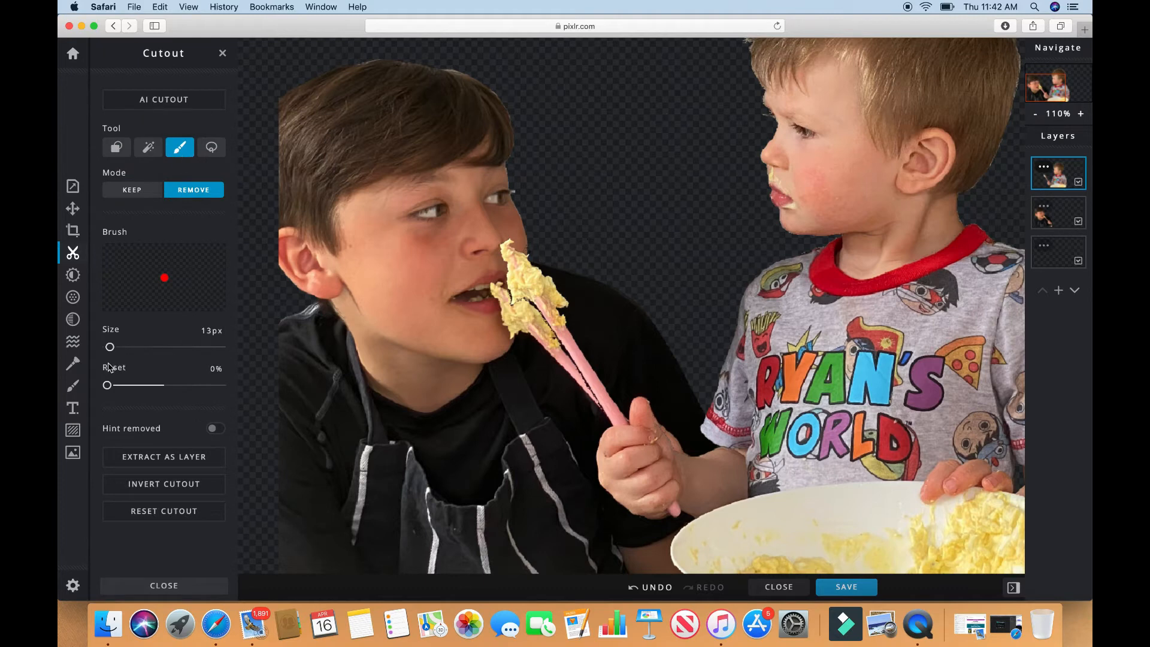
left_click_drag(110, 347, 112, 346)
mouse_move(509, 244)
left_mouse_down()
mouse_move(514, 302)
mouse_move(549, 297)
mouse_move(505, 249)
mouse_move(517, 288)
mouse_move(524, 301)
mouse_move(528, 246)
mouse_move(527, 297)
mouse_move(537, 302)
mouse_move(539, 268)
mouse_move(568, 307)
mouse_move(560, 339)
mouse_move(530, 299)
mouse_move(548, 274)
mouse_move(600, 406)
left_mouse_up()
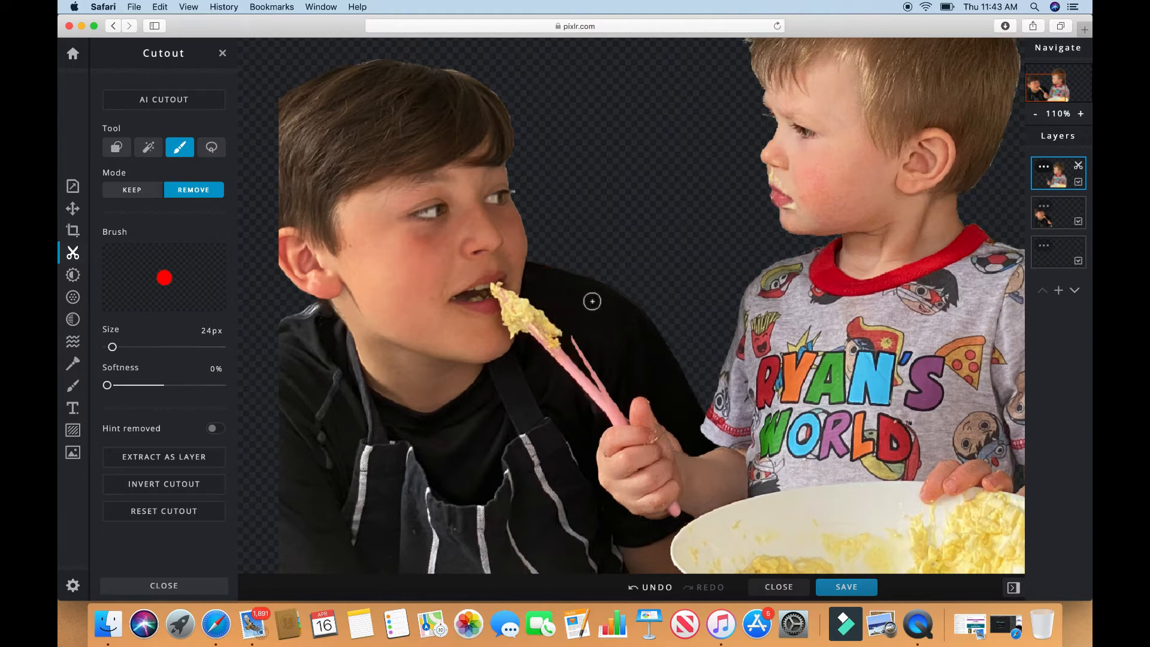
left_click(609, 407)
left_click_drag(574, 335, 618, 413)
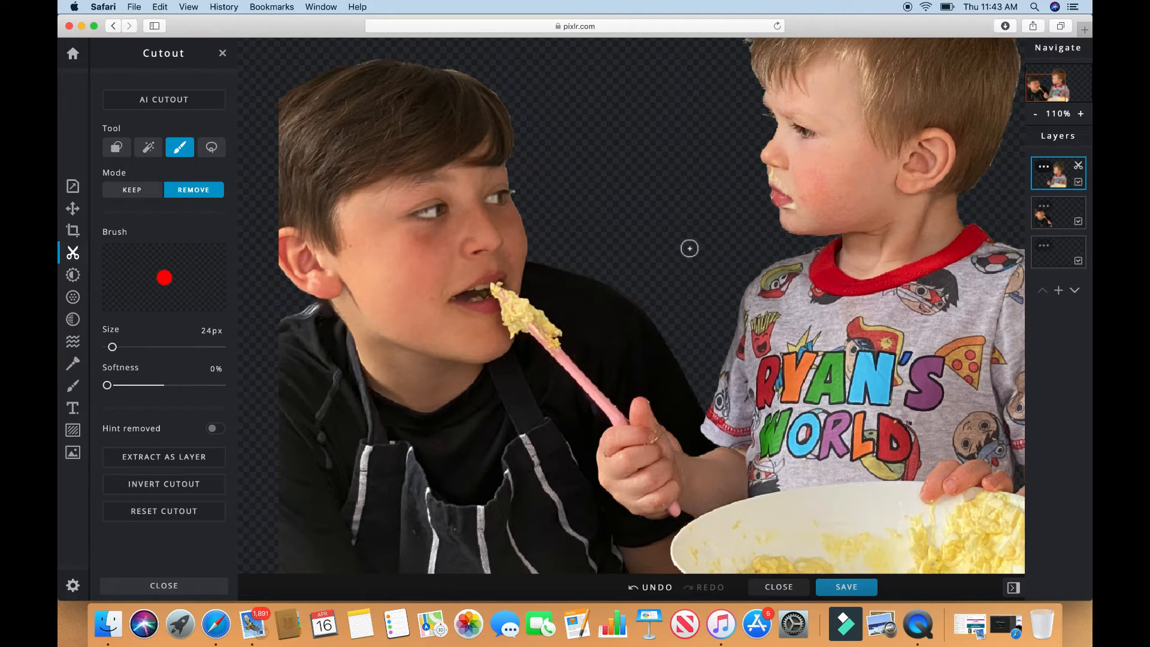
Step: Try to erase the spot behind the younger boy's thumb from the older boy's layer with the 24px Cutout brush
left_click(1082, 114)
left_click(1081, 114)
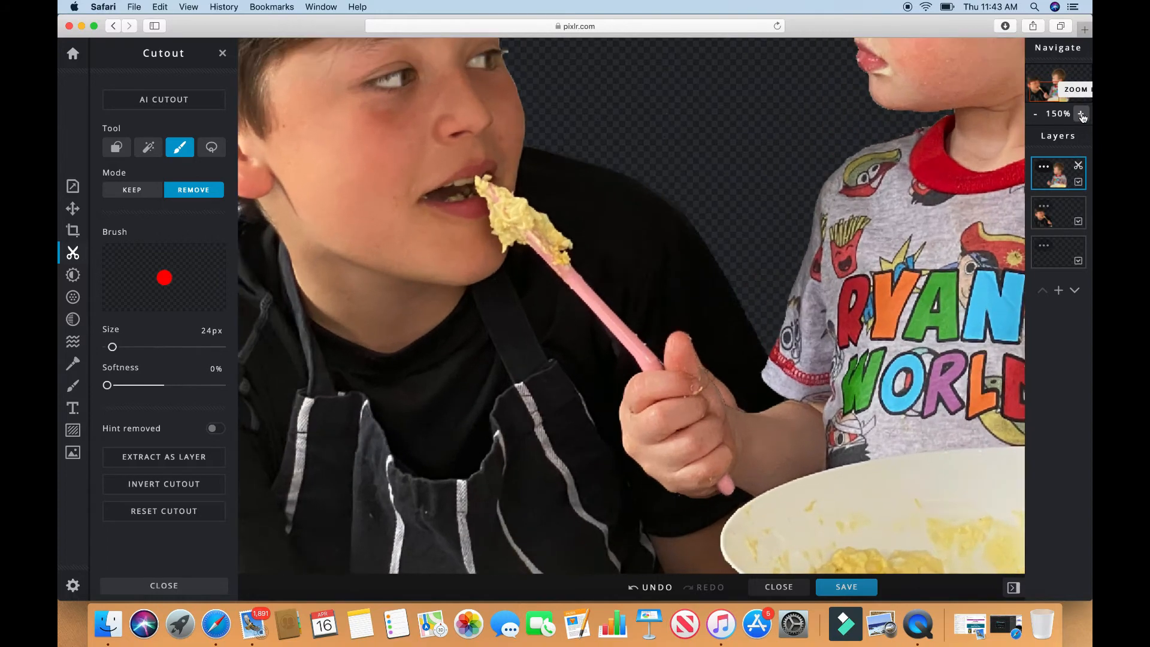
left_click(1082, 115)
left_click(1081, 114)
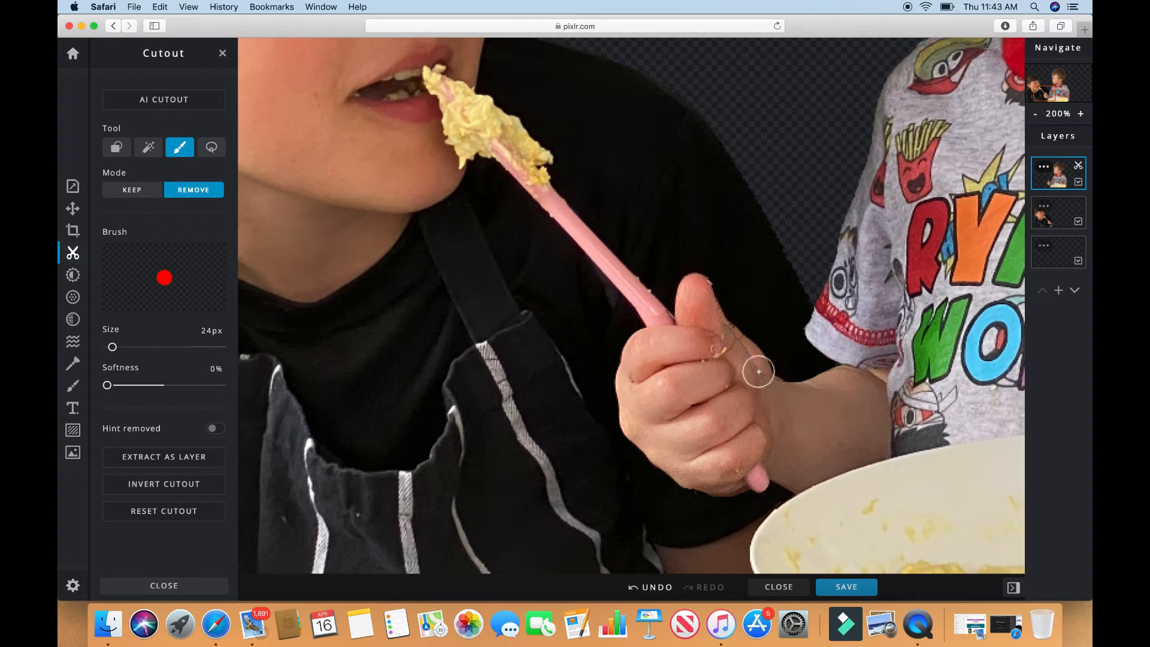
left_click(1054, 218)
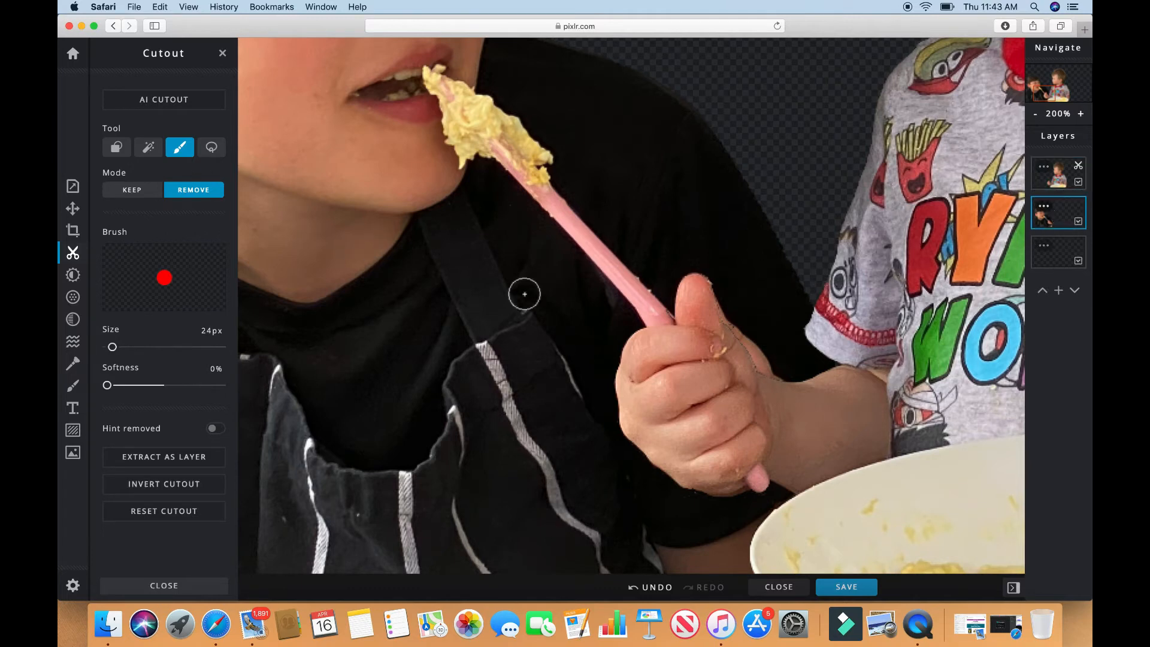
left_click(740, 327)
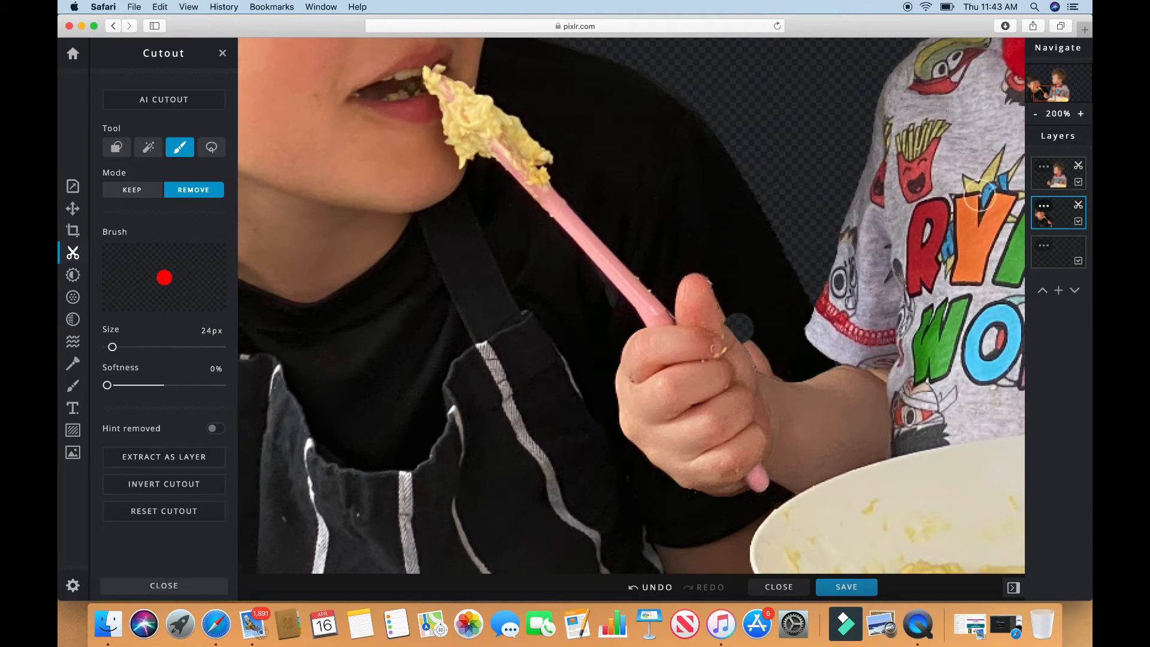
left_click(209, 591)
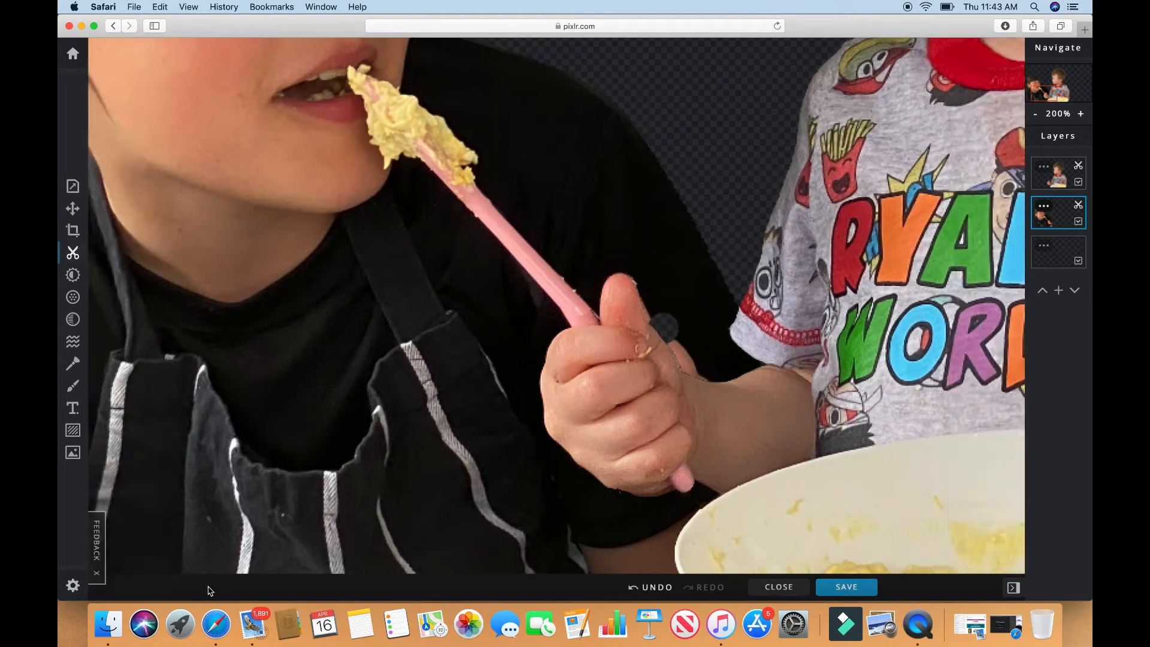
Step: Paint over the older boy's skin showing behind the younger boy's hand with a 40px brush at 0% softness, using sampled T-shirt black #050503
left_click(74, 388)
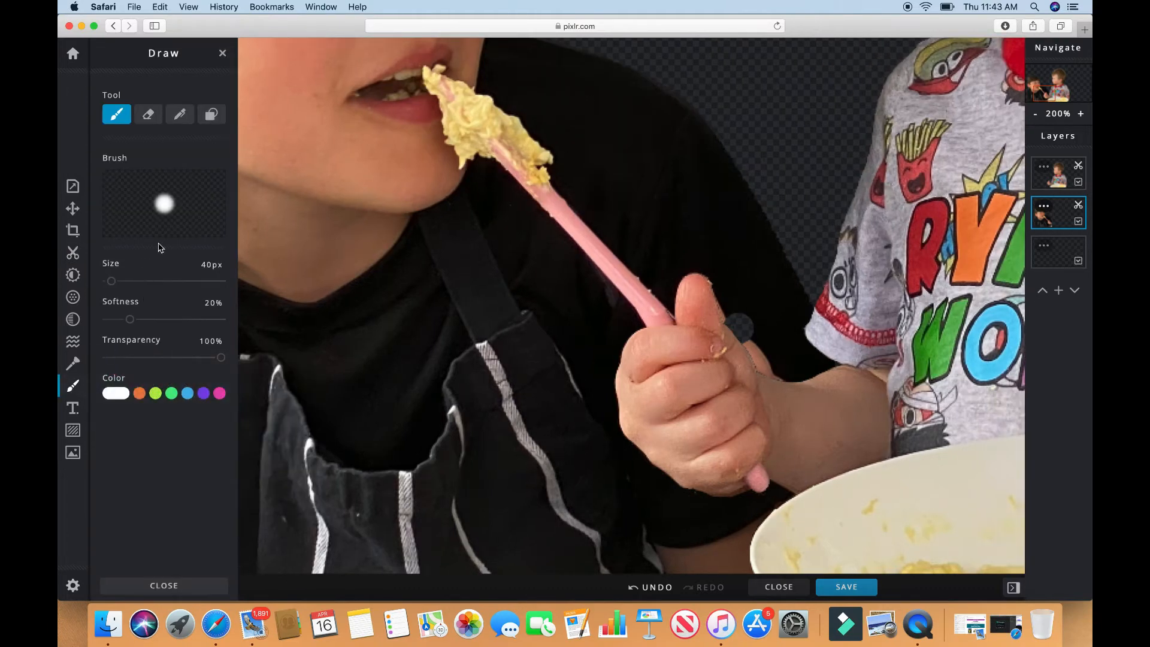
left_click_drag(129, 320, 101, 321)
left_click(116, 395)
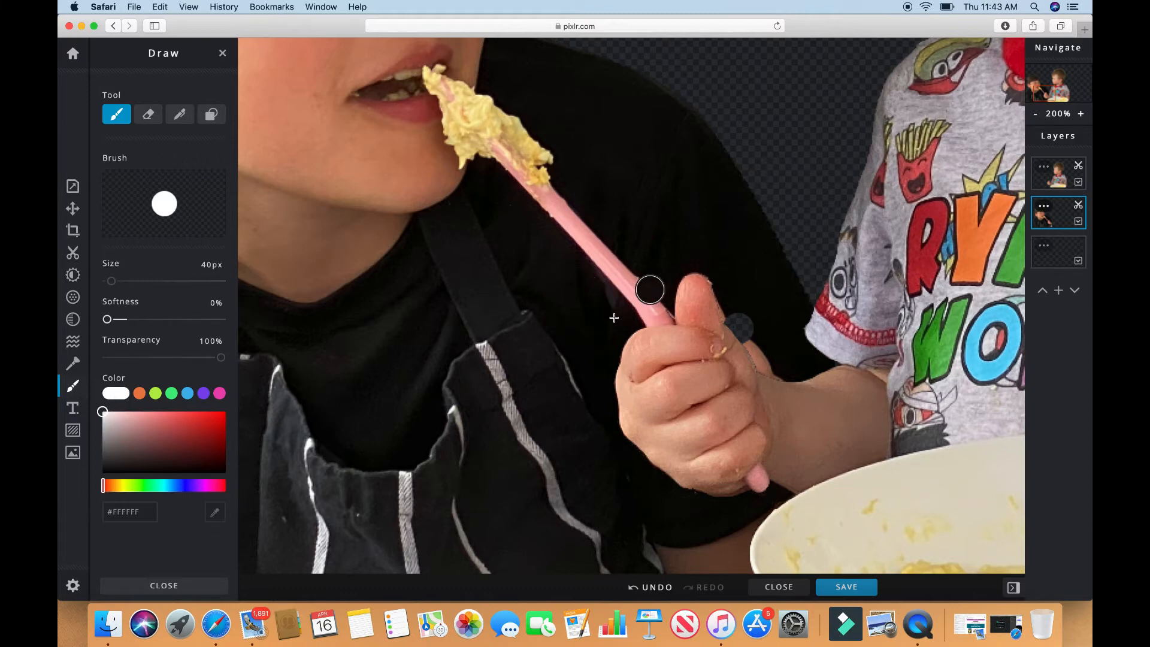
left_click(651, 265, "alt")
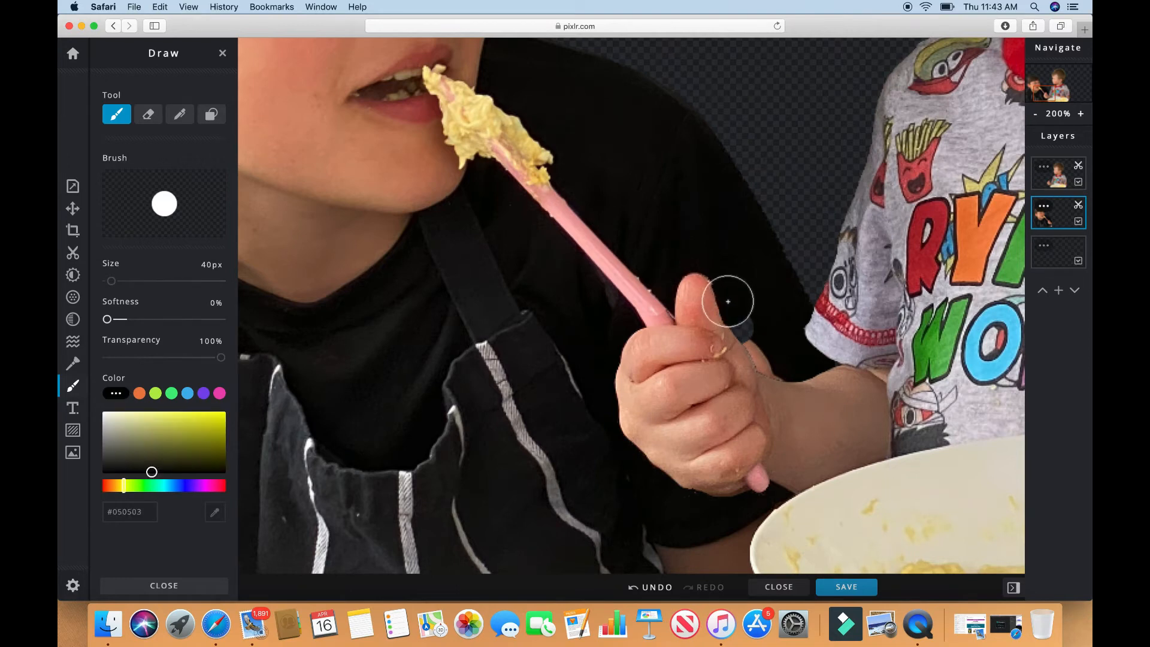
left_click_drag(771, 364, 795, 371)
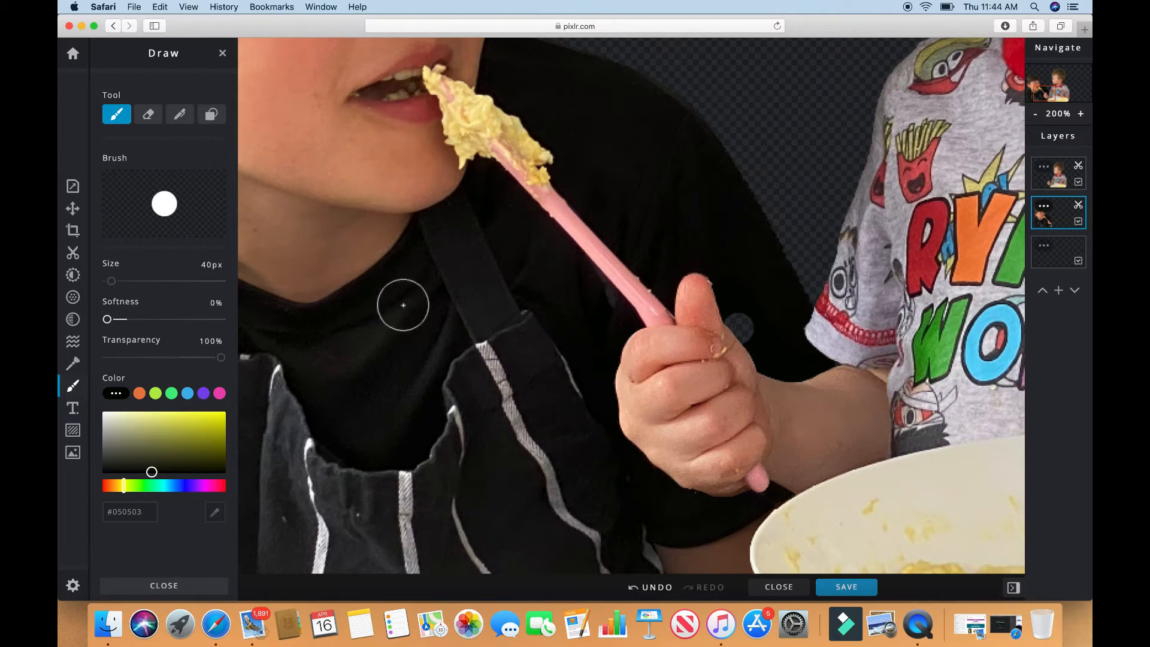
Step: Restore the erased spot on the older boy's T-shirt beside the thumb with the 24px Cutout brush in Keep mode
left_click(74, 254)
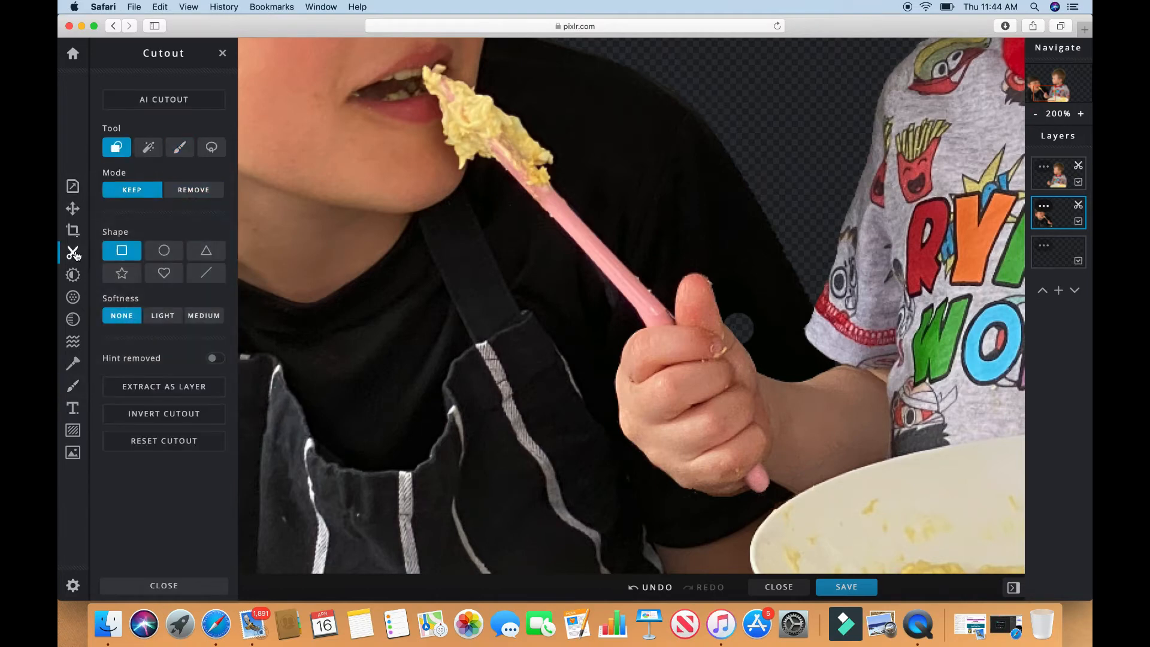
left_click(179, 149)
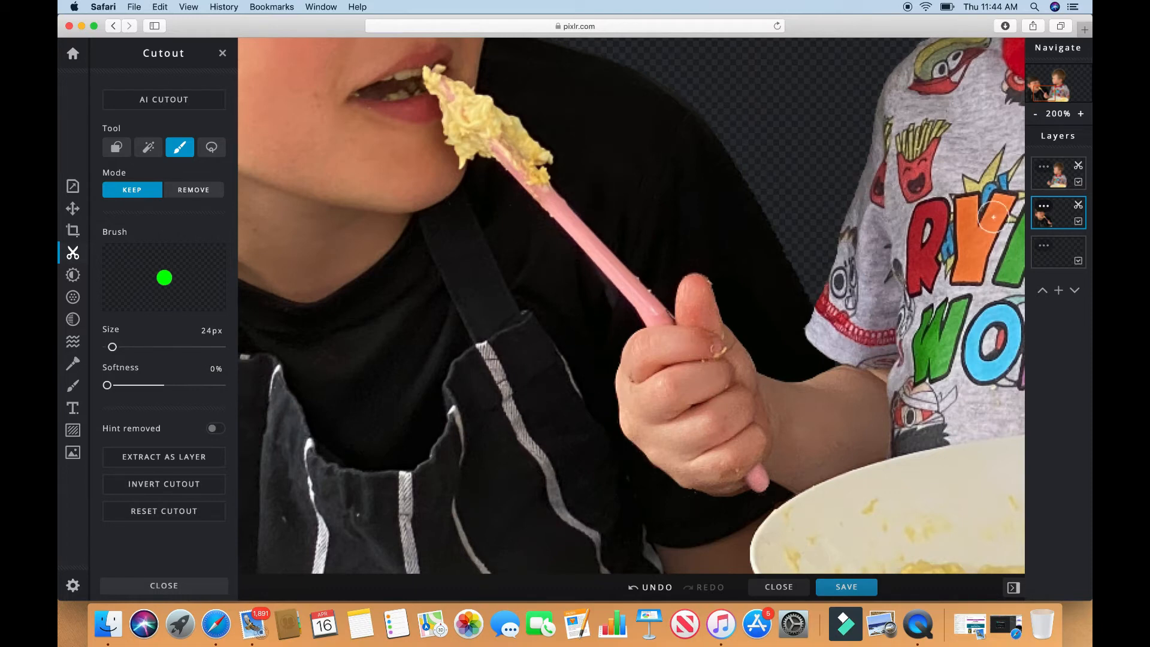
Step: Set the Cutout brush to Remove on the younger boy's layer and review the blended hands and spoon at 100%
left_click(197, 190)
left_click(1060, 179)
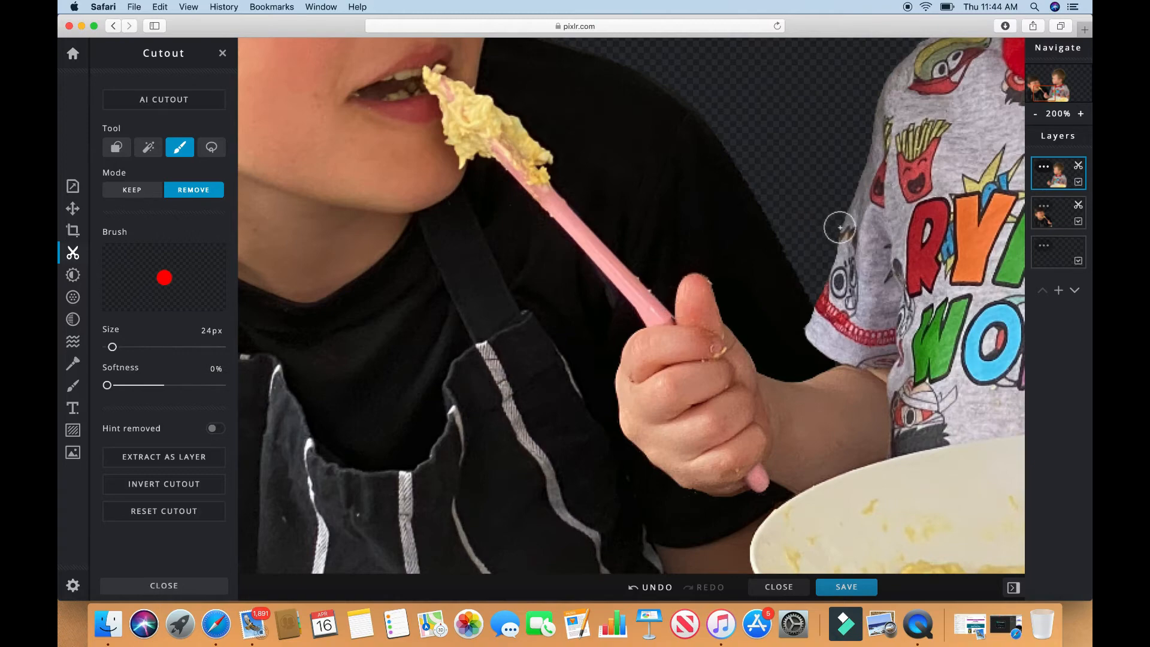
left_click(1036, 115)
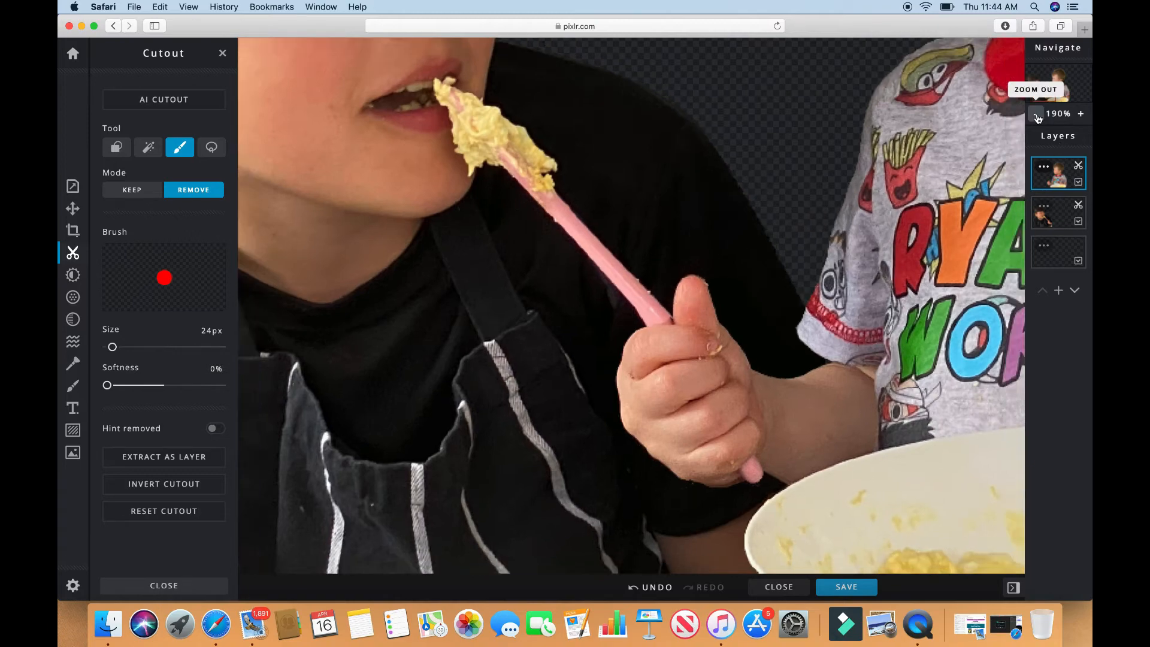
left_click(1037, 116)
left_click(1037, 115)
left_click(1037, 115)
left_click(1037, 115)
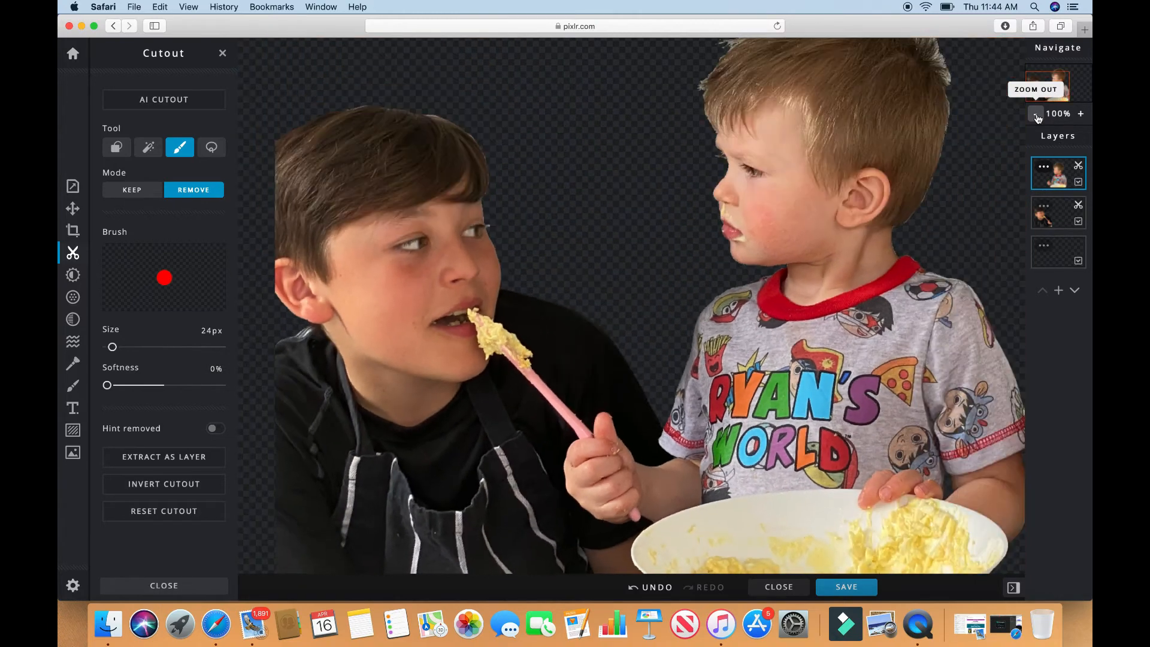
Step: Close the Cutout tool and add IMG_5531 copy.png from the Desktop as a layer in the current document
left_click(1036, 116)
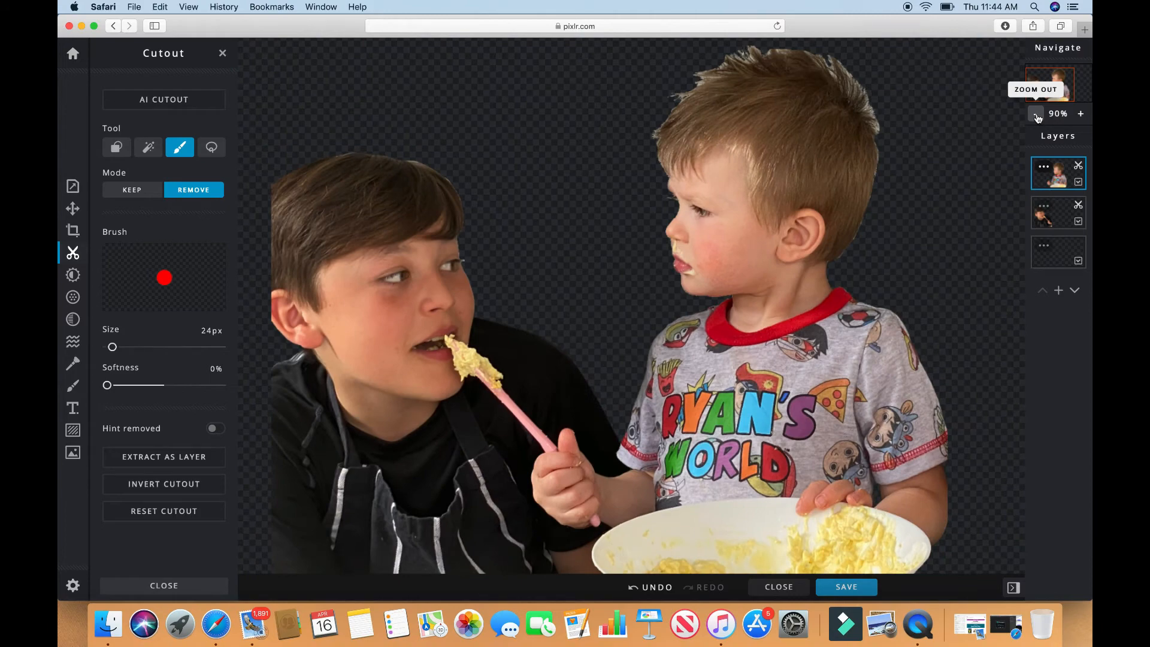
left_click(1037, 116)
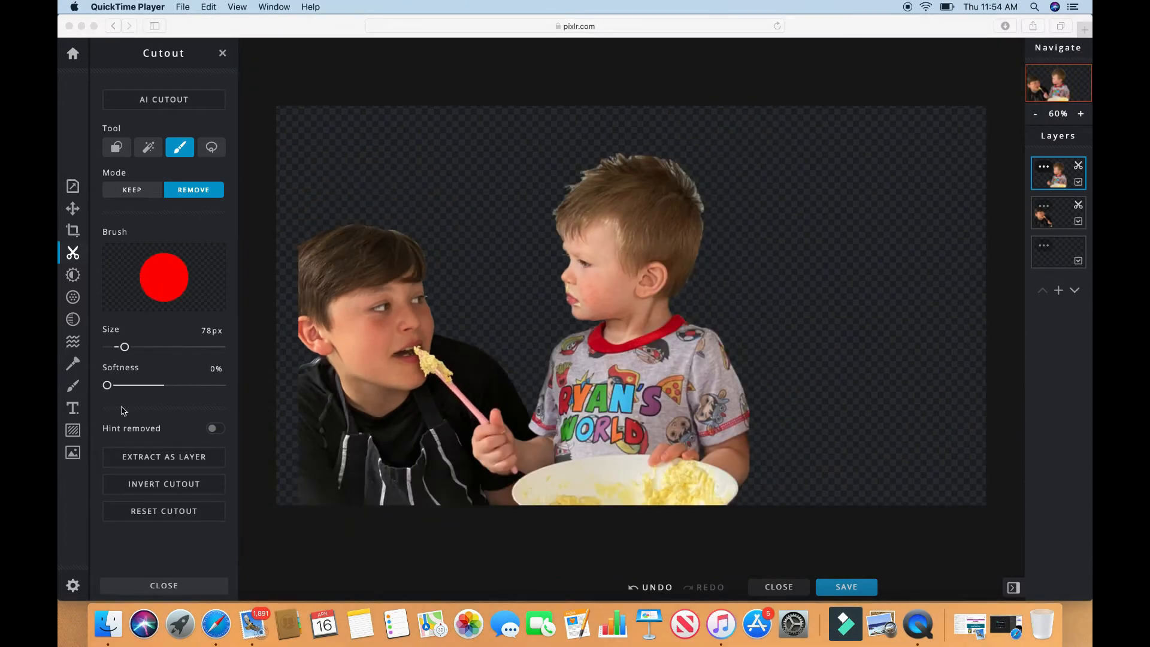
left_click(174, 592)
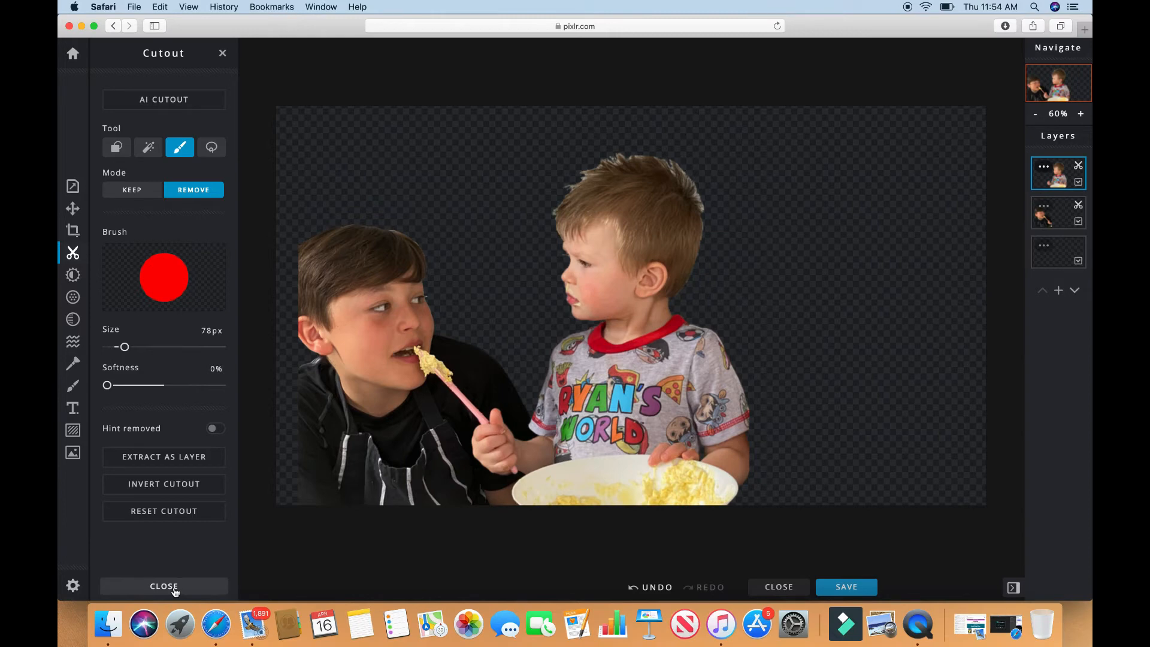
left_click(174, 591)
left_click(73, 452)
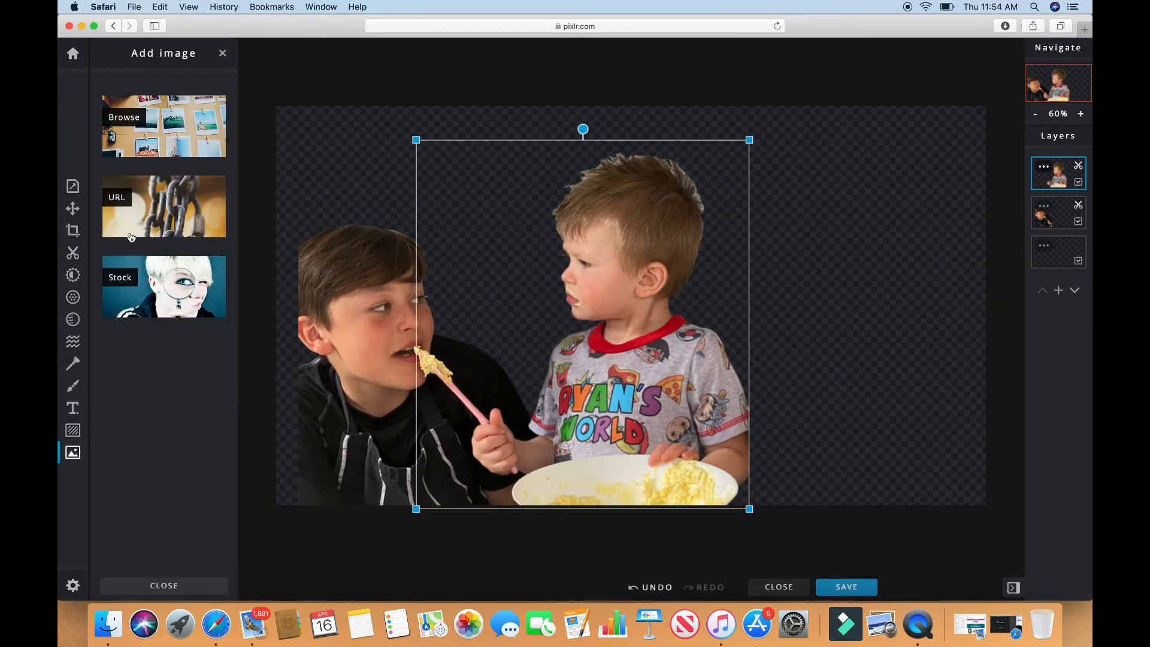
left_click(181, 121)
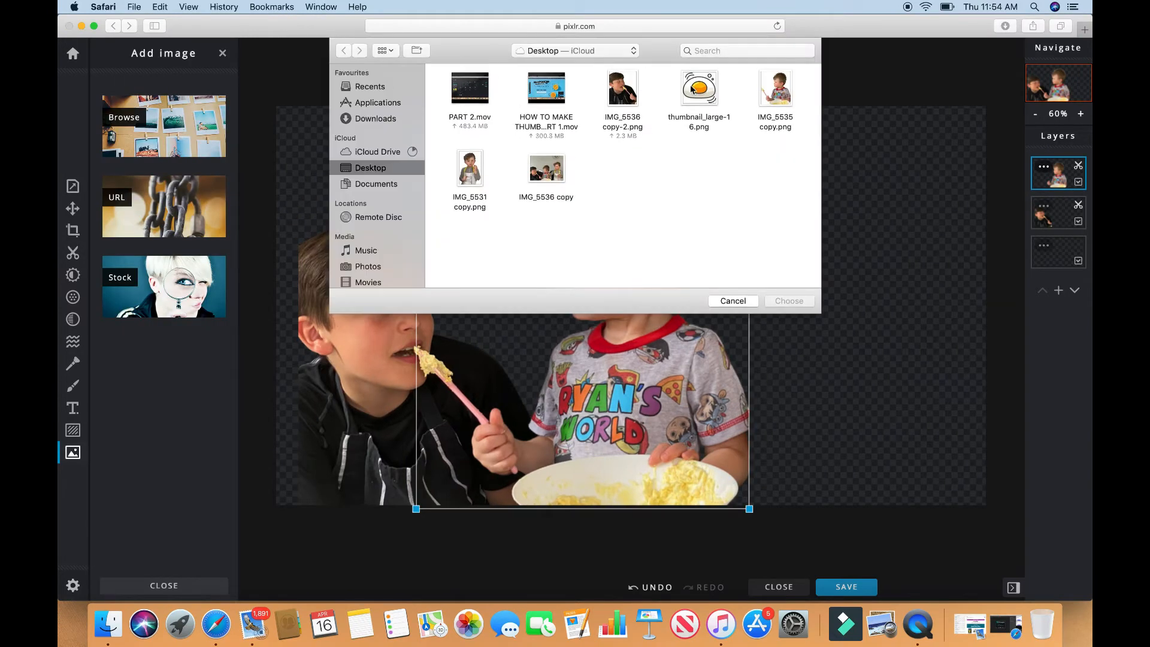
double_click(470, 180)
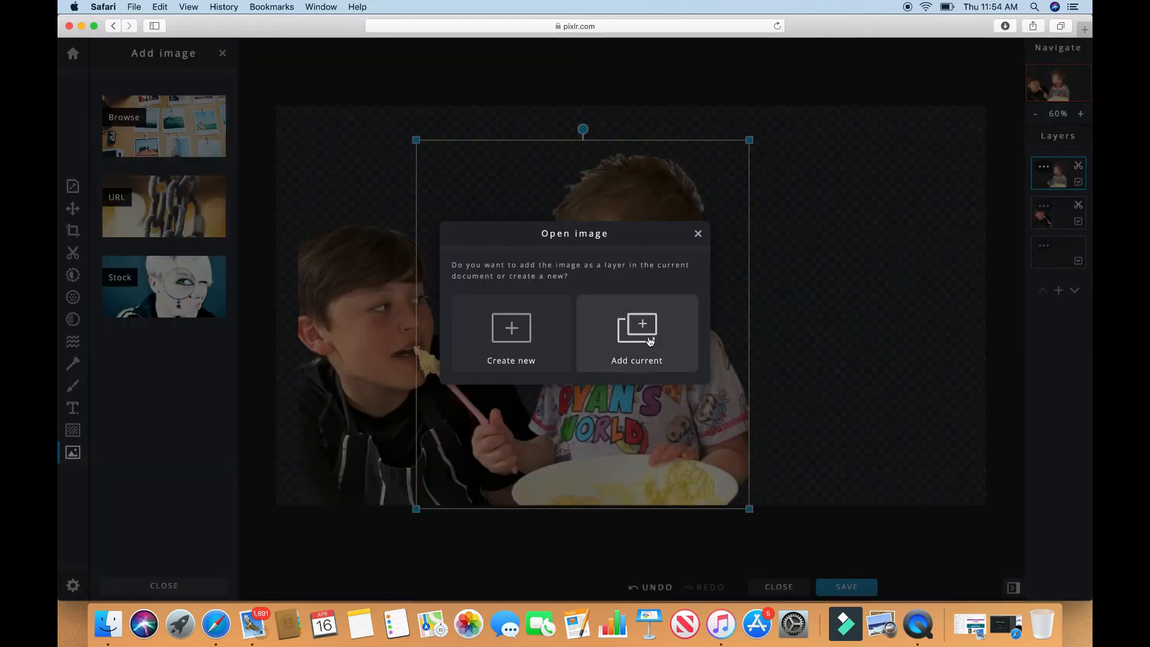
left_click(650, 342)
Step: Scale down the newly added boy in the white apron and place him beside the younger boy, aligned with the canvas's bottom edge
left_click_drag(666, 209, 742, 393)
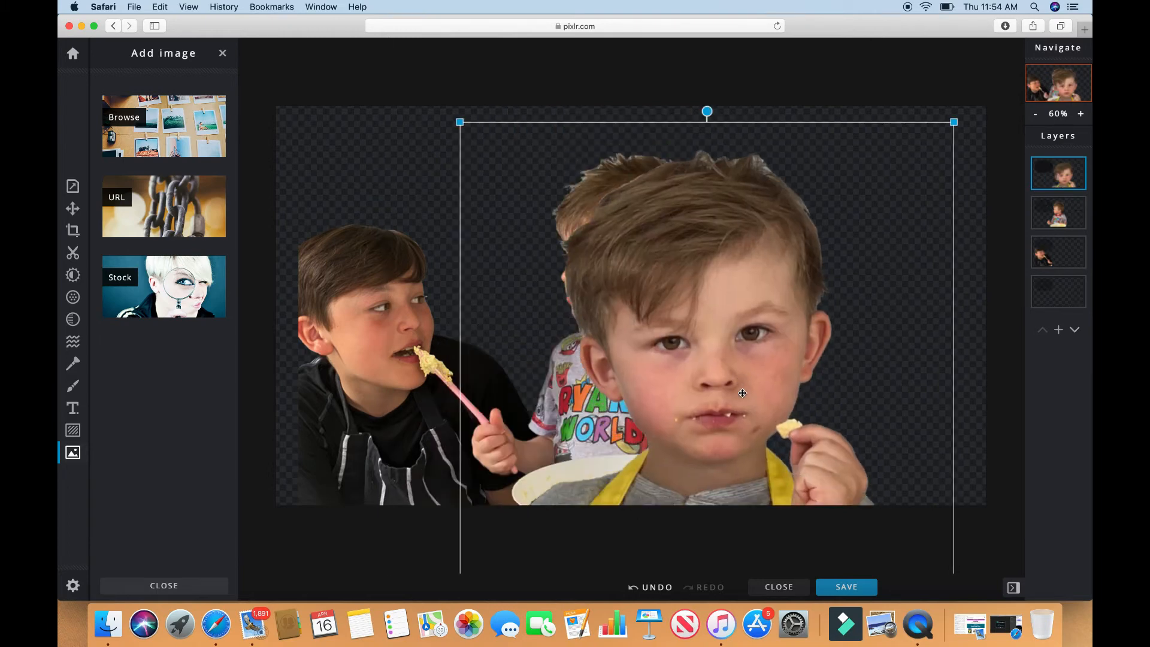
left_click_drag(460, 123, 647, 296)
left_click_drag(809, 462, 859, 142)
left_click_drag(696, 77, 740, 124)
left_click_drag(872, 339, 852, 309)
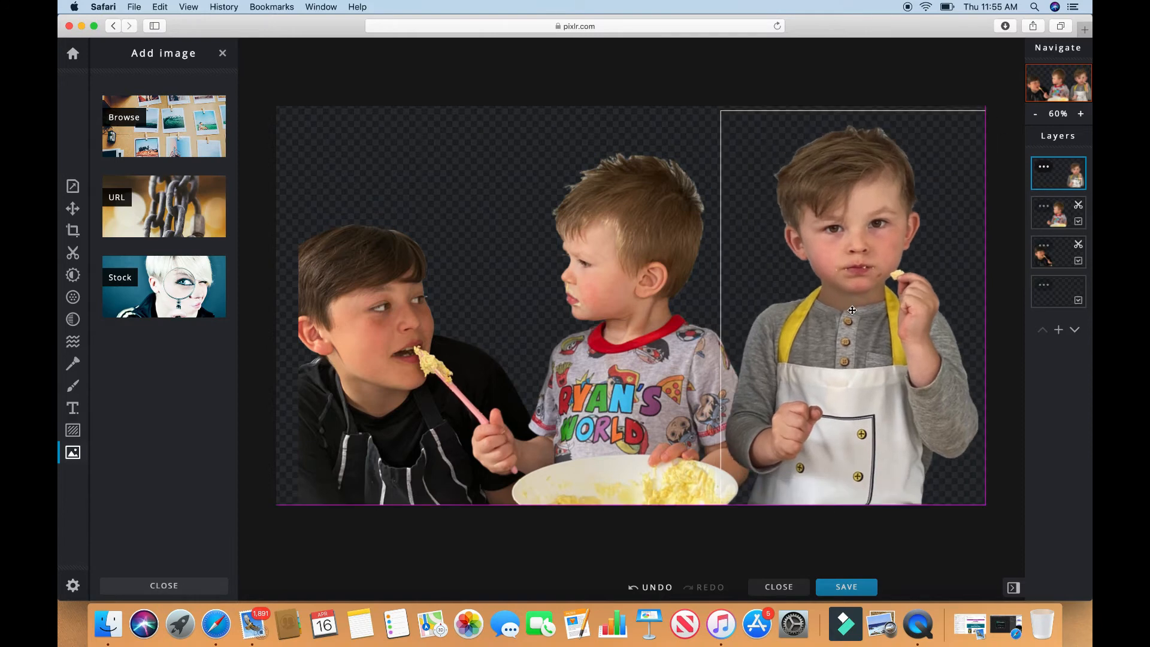
left_click_drag(851, 310, 846, 309)
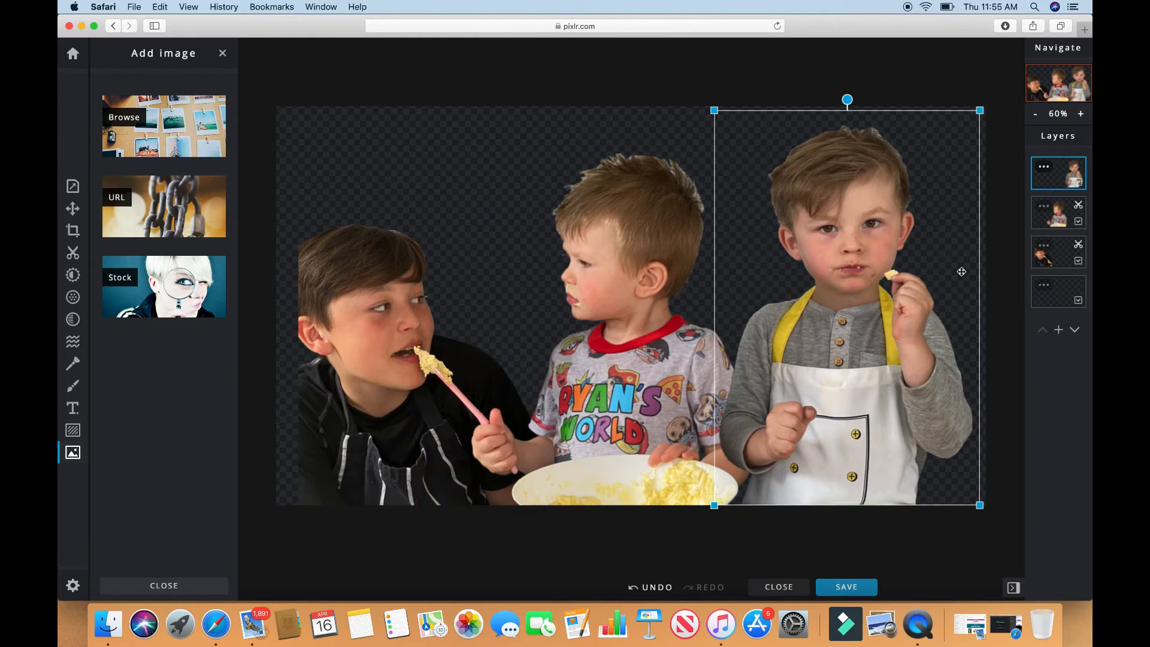
Step: Hide the aproned boy's layer and the empty bottom layer, leaving only the other two boys' layers visible
left_click(1079, 182)
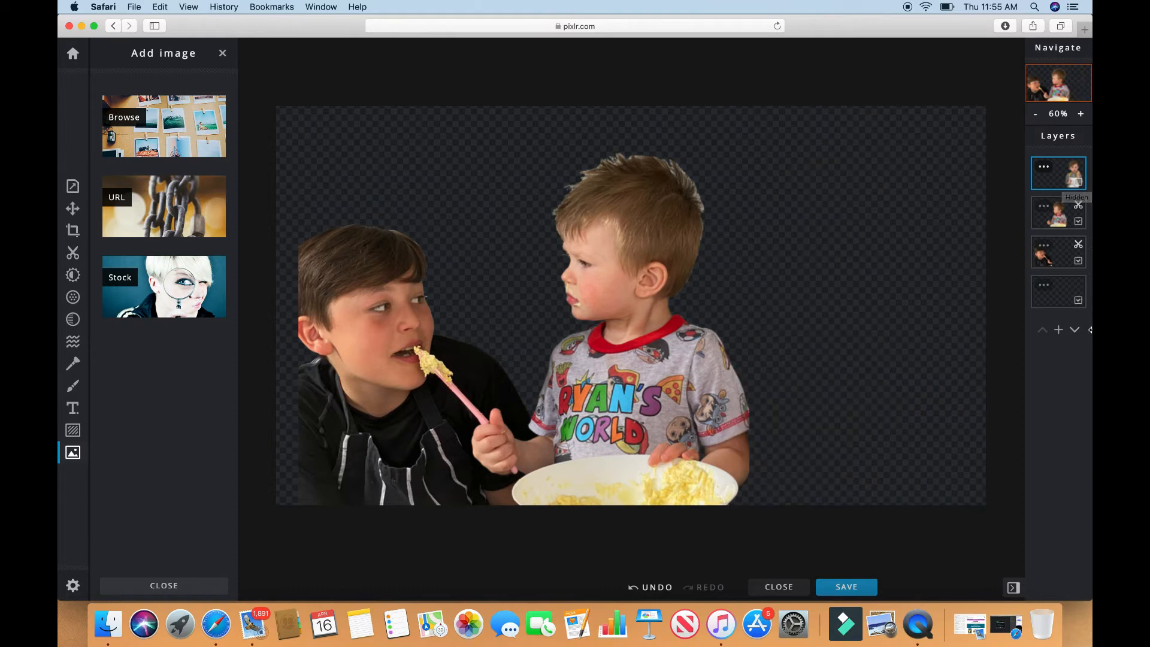
left_click(1044, 207)
left_click(1016, 226)
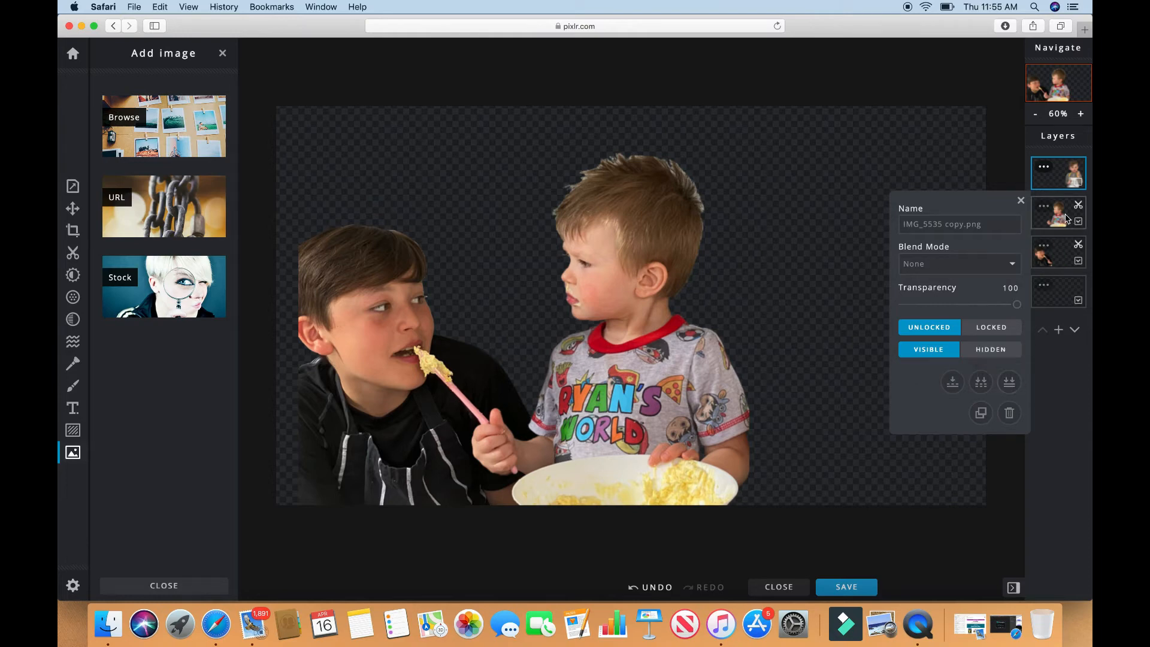
left_click(1020, 200)
left_click(1054, 213)
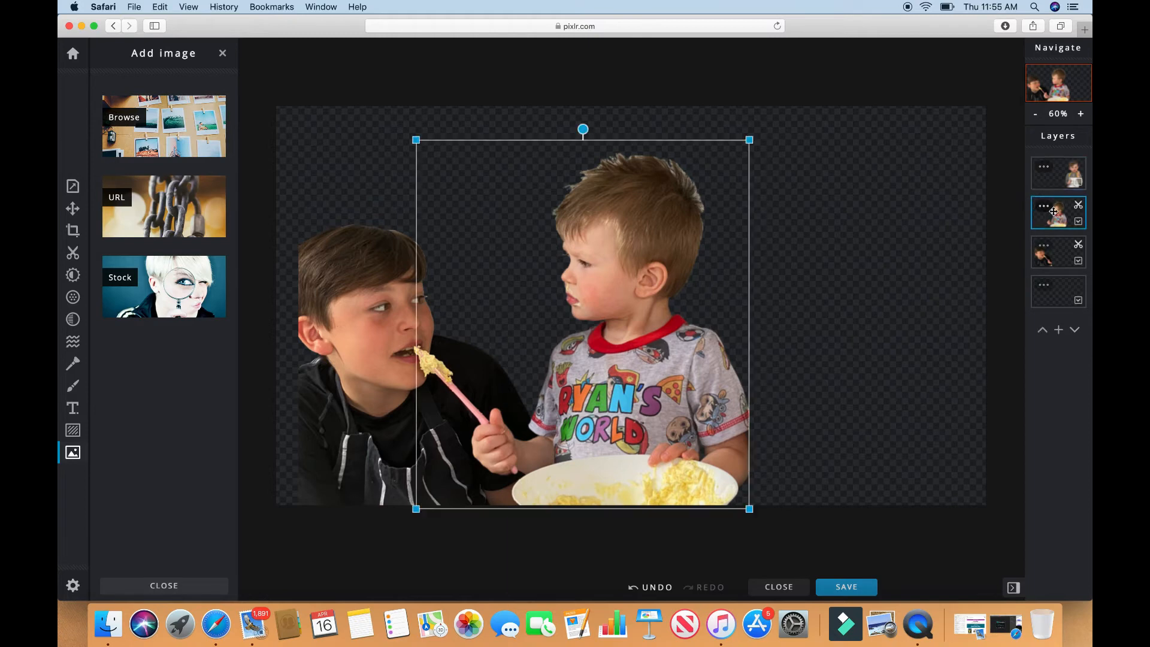
left_click(1078, 300)
Step: Try to combine the layers by flattening the whole image, and undo the flatten
left_click(1044, 206)
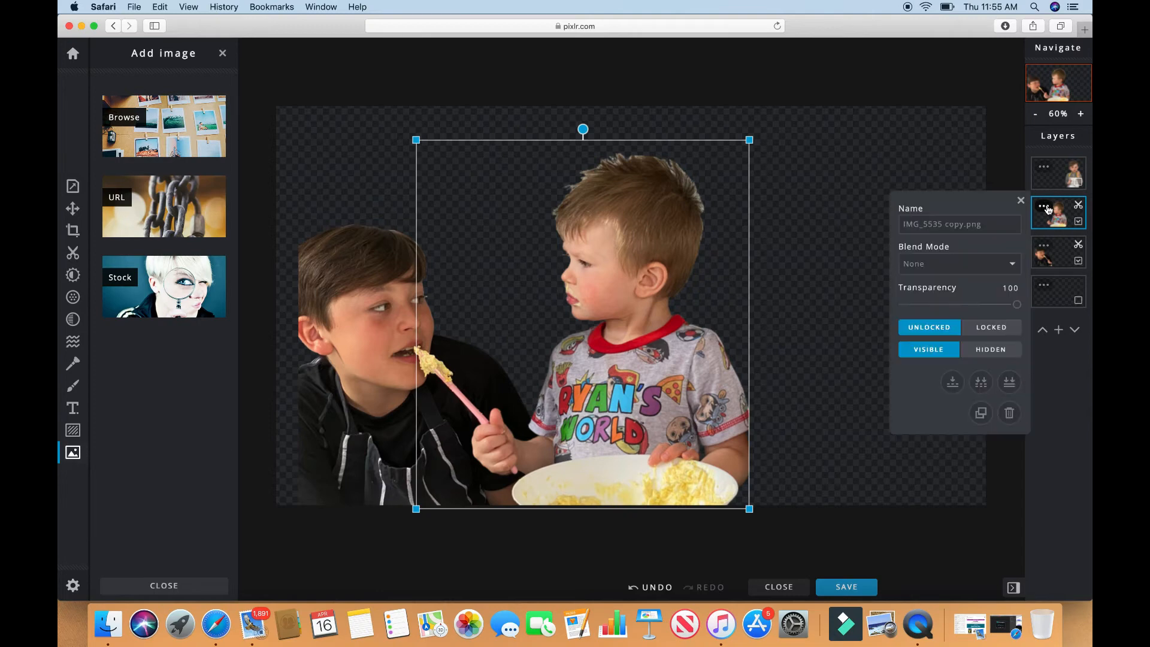
left_click(1009, 383)
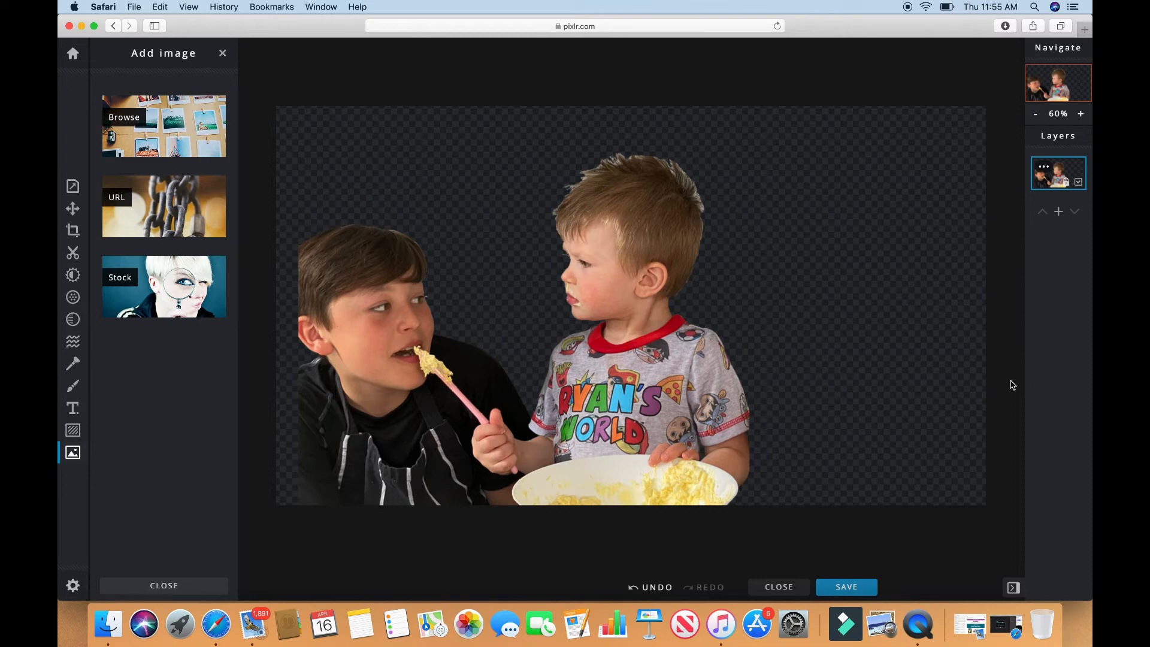
key("super+z")
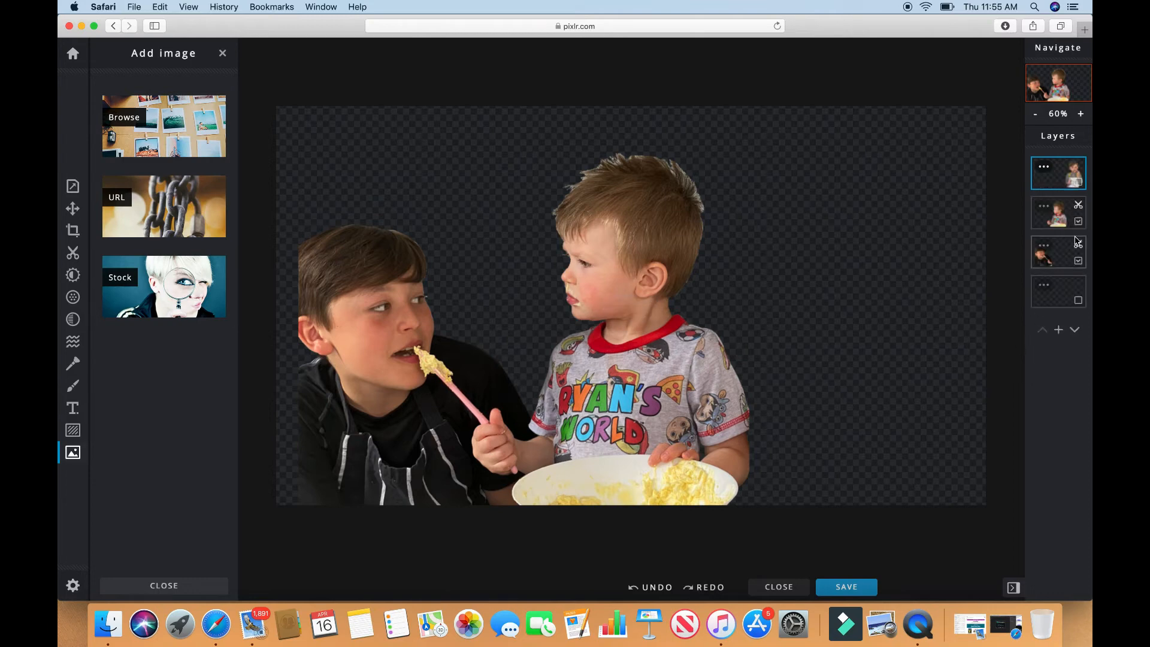
Step: Merge only the visible layers of the older and younger boys into one layer and select it
left_click(1044, 208)
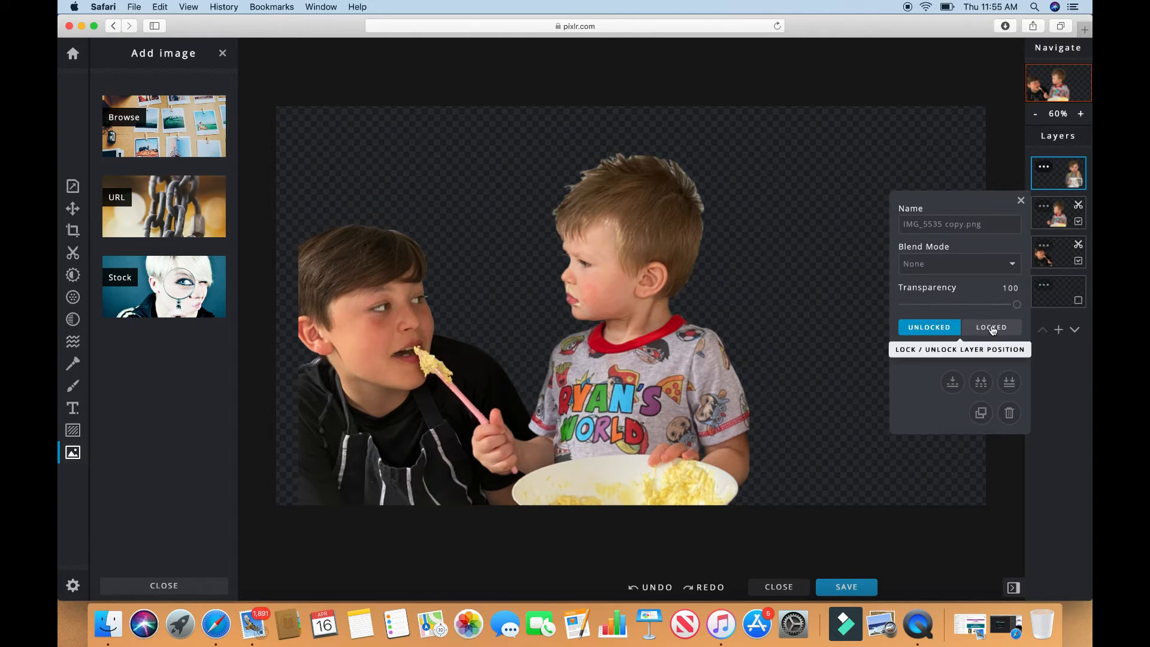
left_click(987, 388)
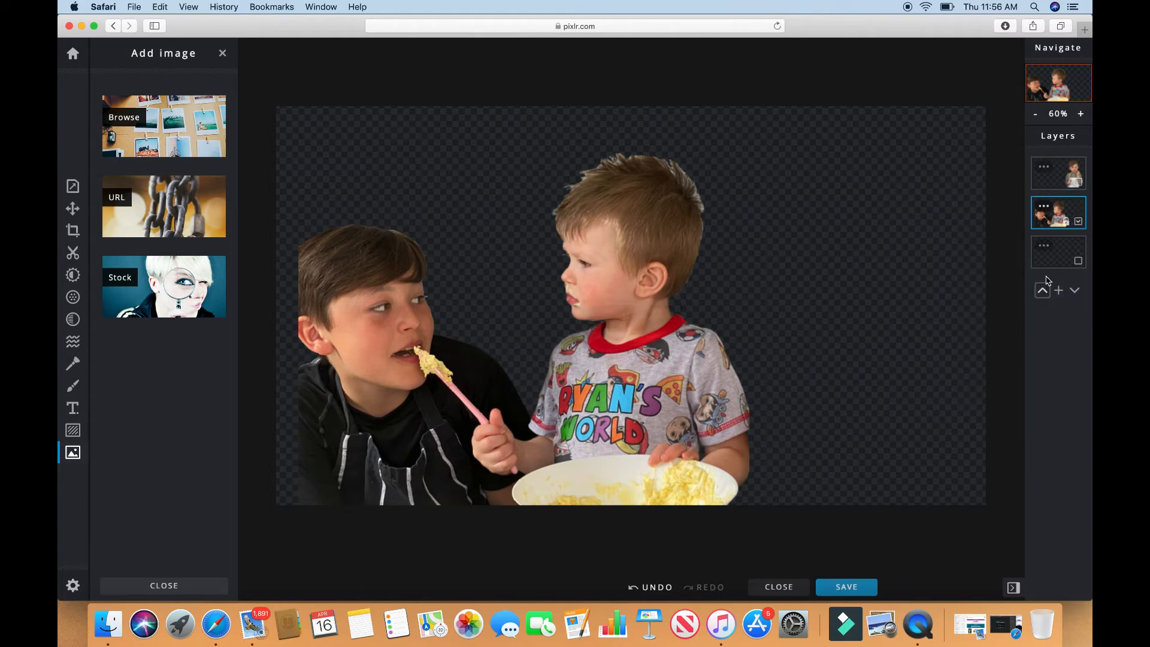
left_click(1069, 225)
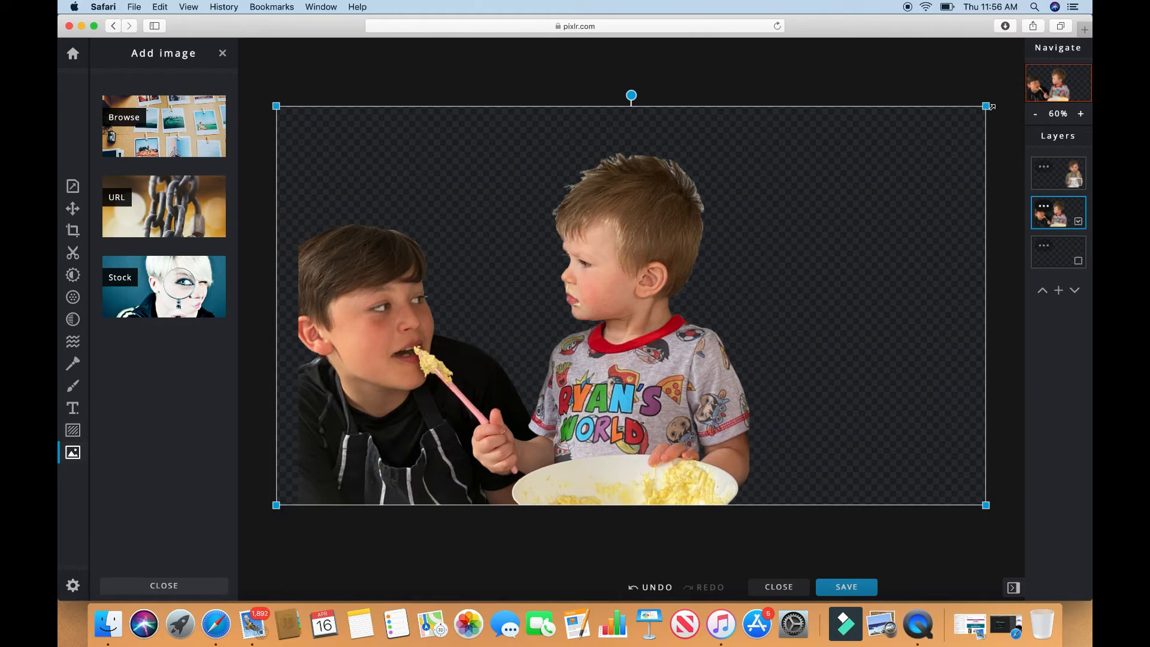
Step: Show the two hidden layers again and scale the merged two-boy layer down slightly toward its lower-left corner
left_click(1078, 260)
left_click(1078, 181)
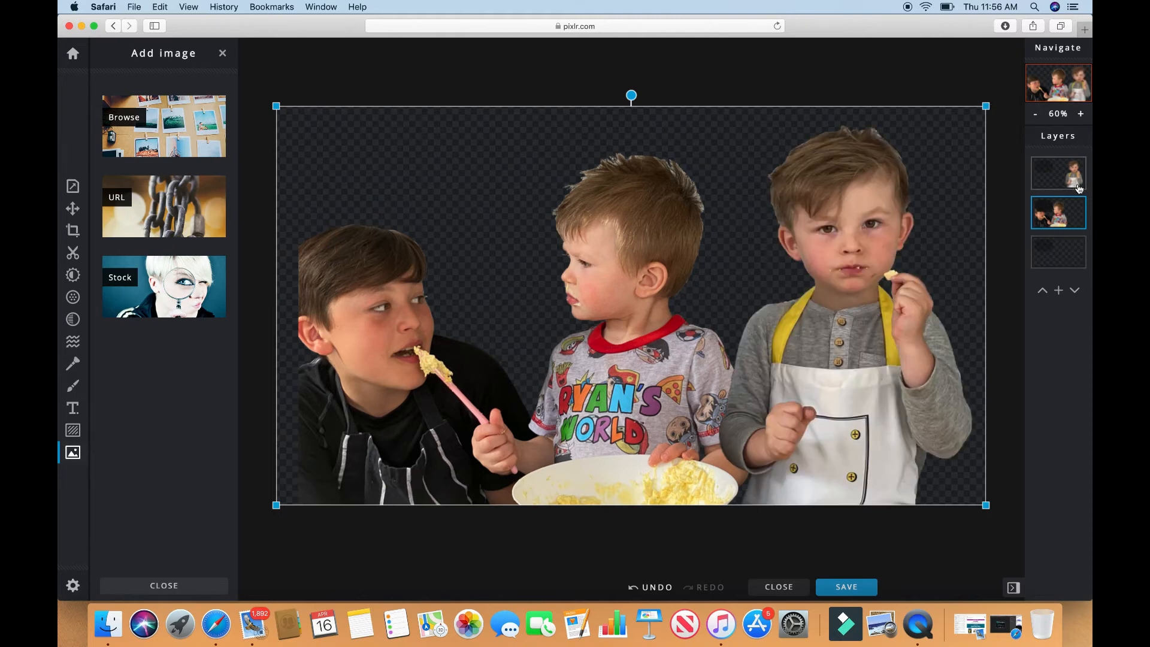
left_click_drag(987, 107, 932, 162)
left_click(1066, 37)
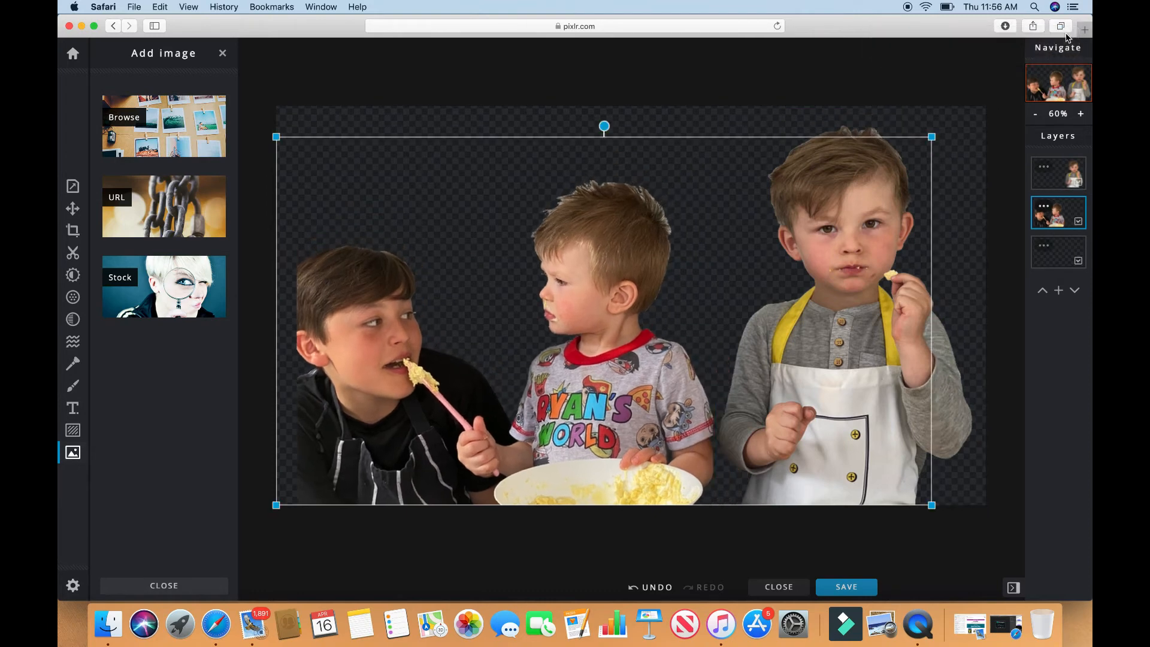
Step: Move the aproned boy closer to the other two and reorder his layer beneath the merged two-boy layer
left_click(796, 357)
left_click_drag(833, 304, 817, 330)
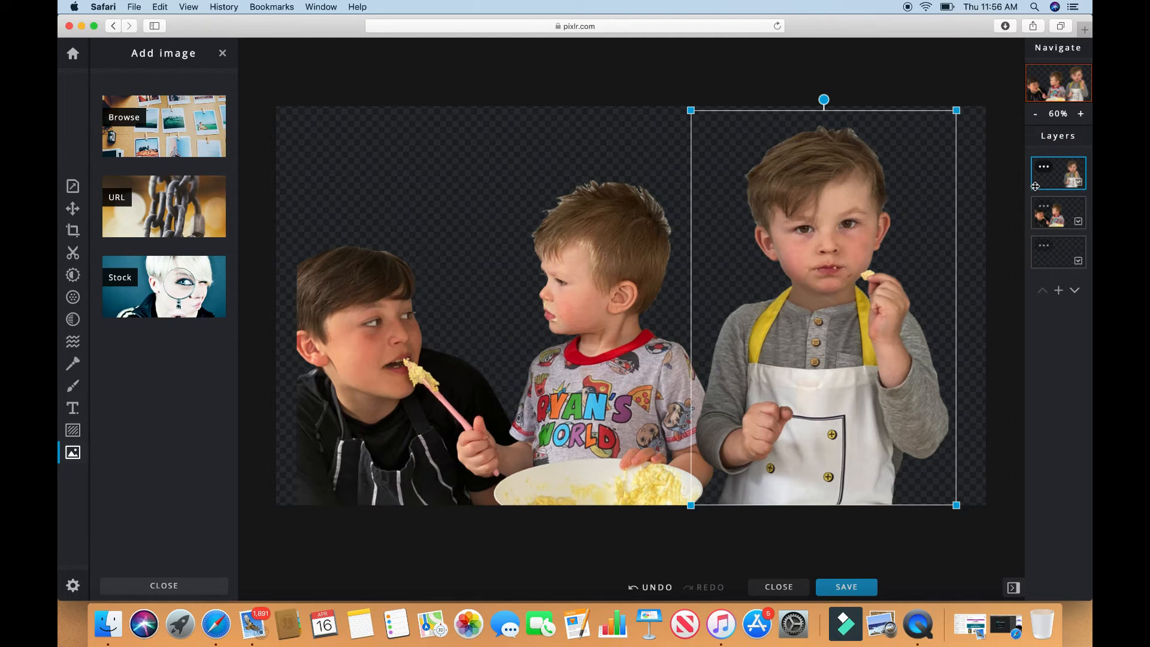
left_click_drag(1035, 186, 1040, 225)
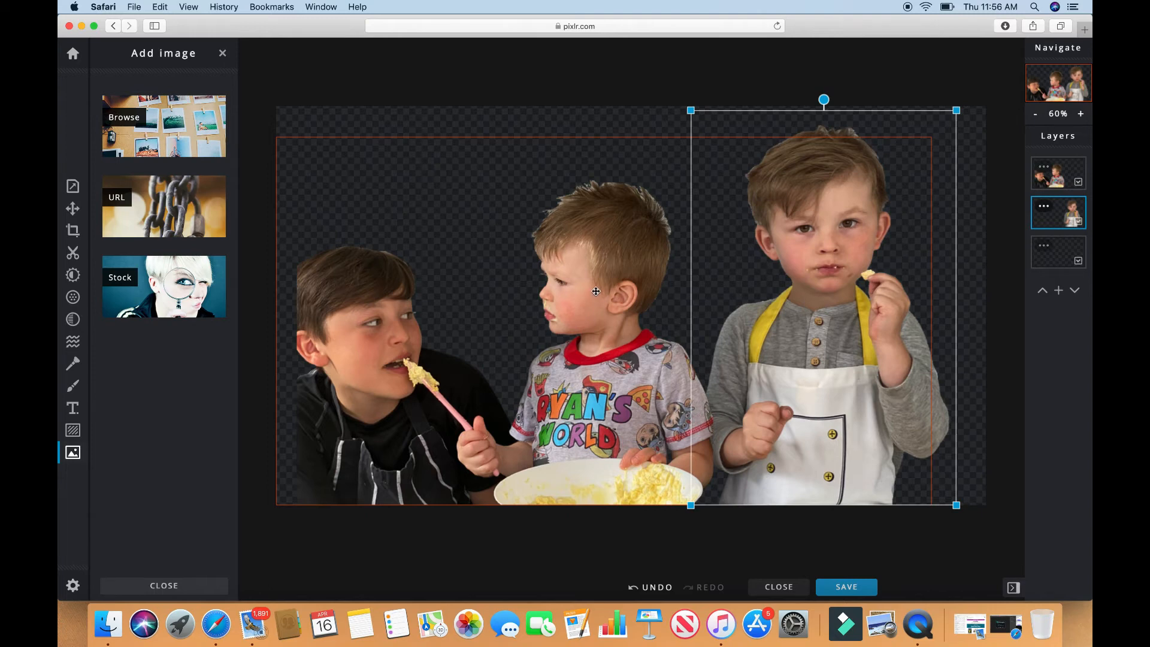
left_click(979, 138)
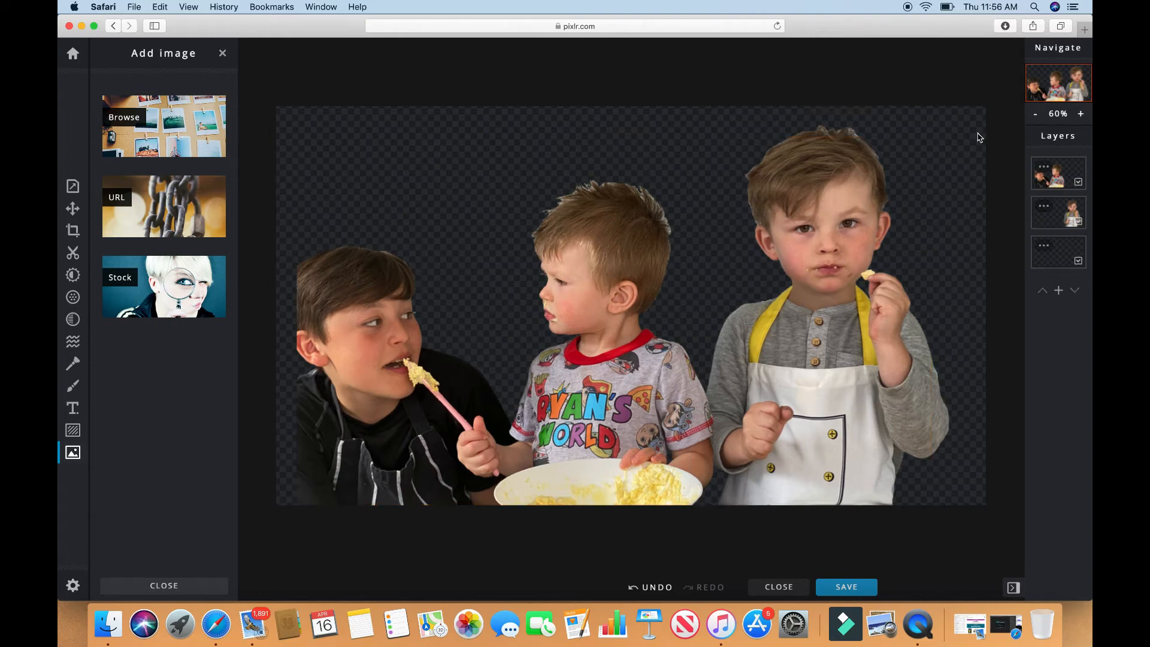
Step: Hide the empty bottom layer and merge the visible layers of all three boys into one layer
left_click(1045, 168)
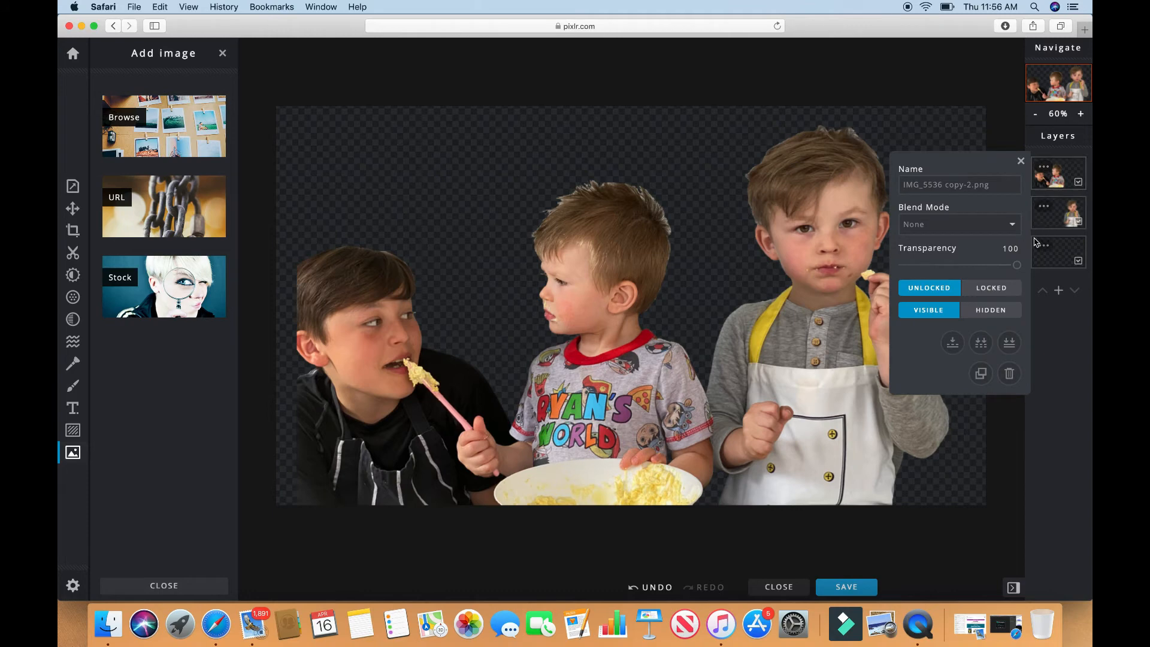
left_click(1021, 161)
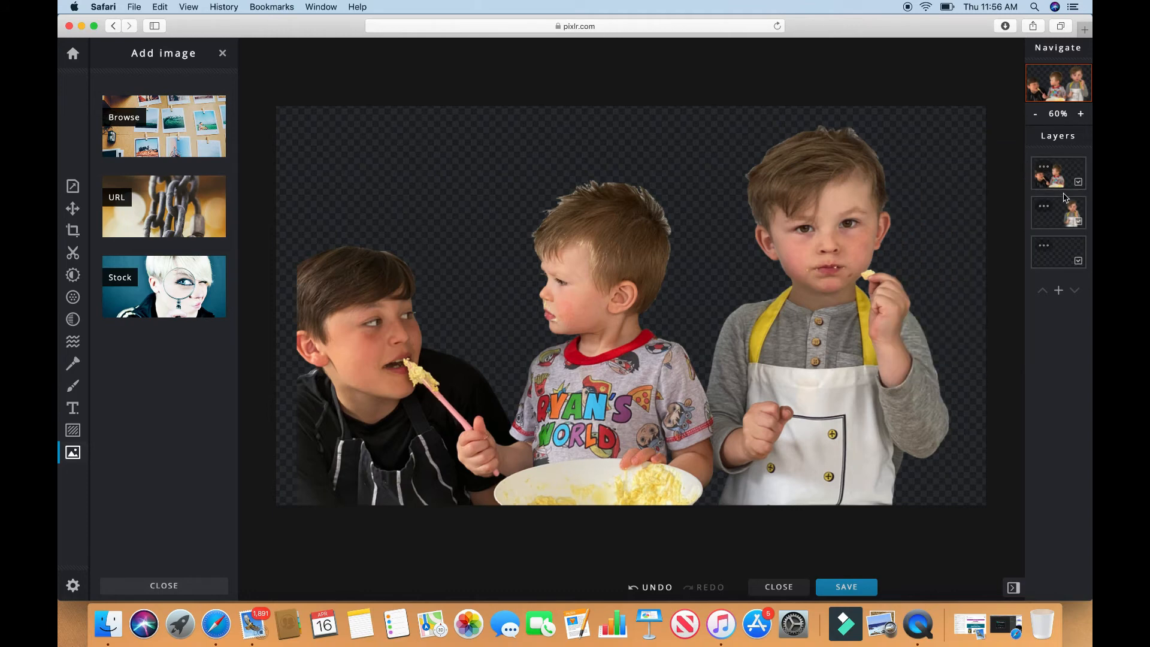
left_click(1078, 261)
left_click(1044, 168)
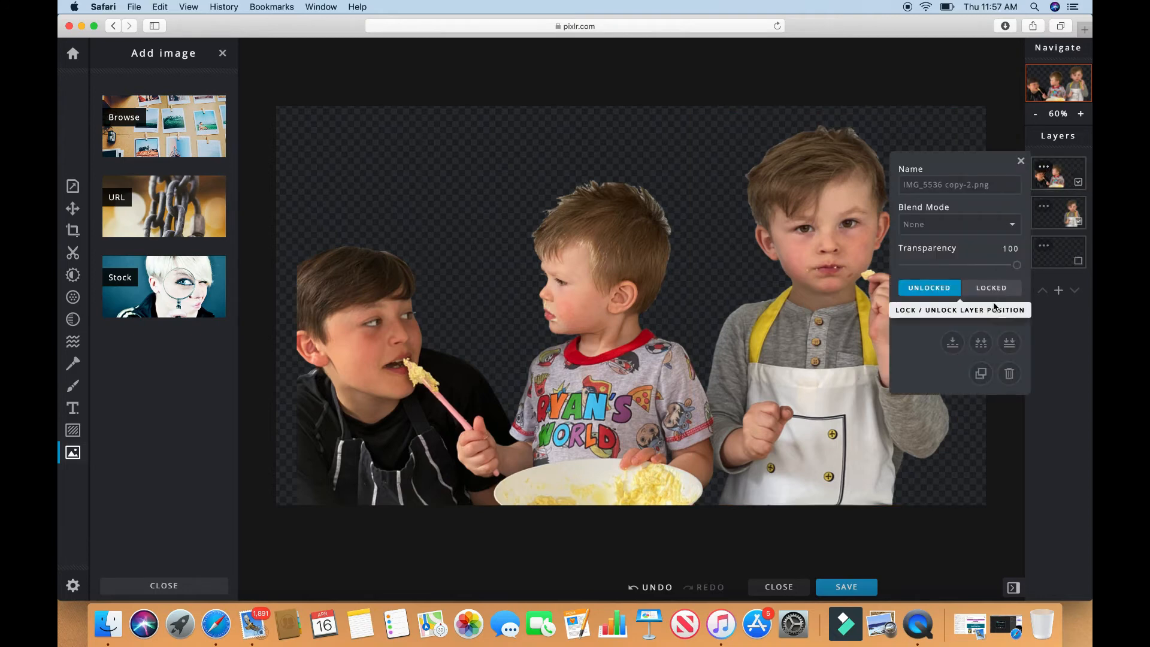
left_click(982, 345)
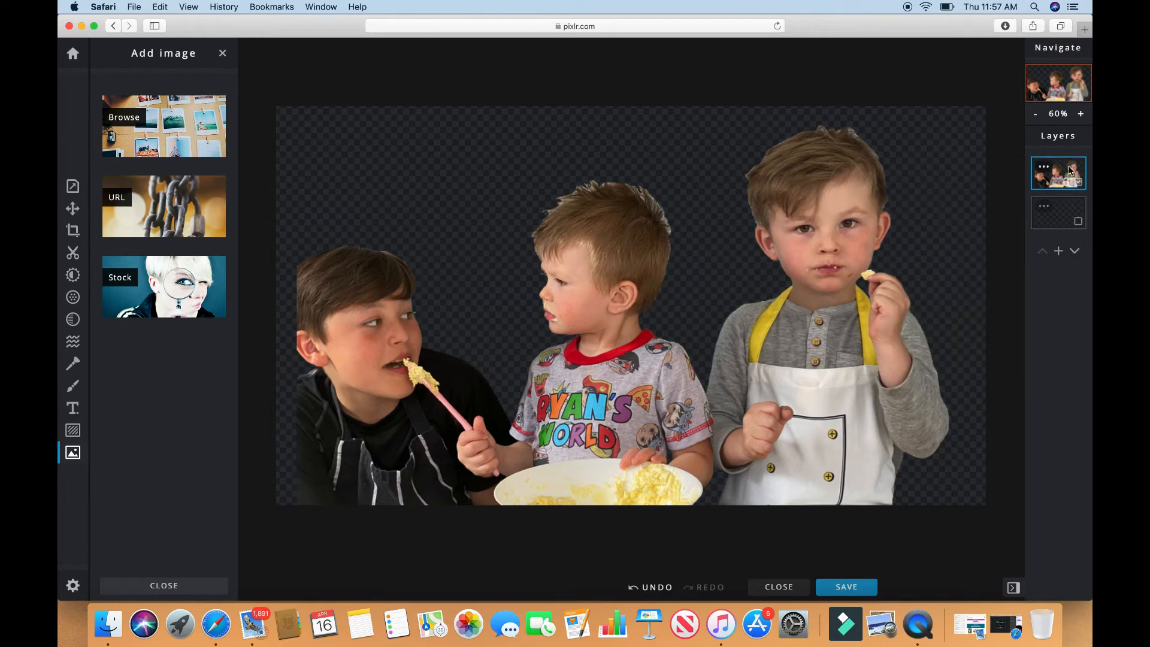
left_click(1070, 184)
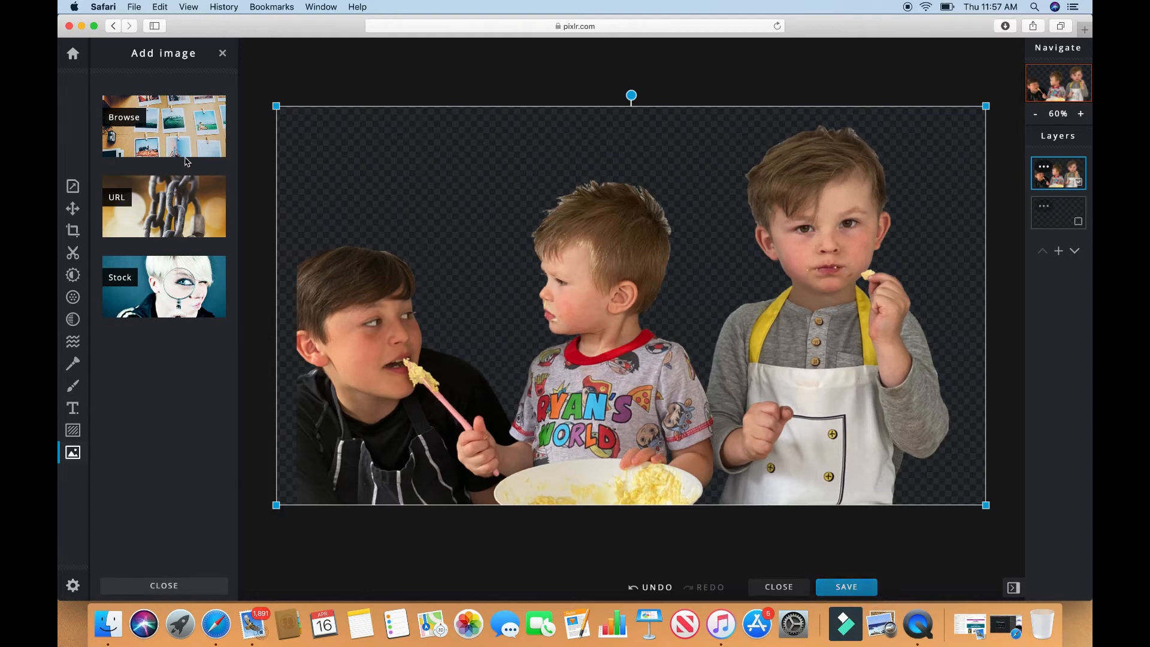
Step: Add the egg image thumbnail_large-16.png from the Desktop as a layer in the current document
left_click(182, 132)
double_click(695, 93)
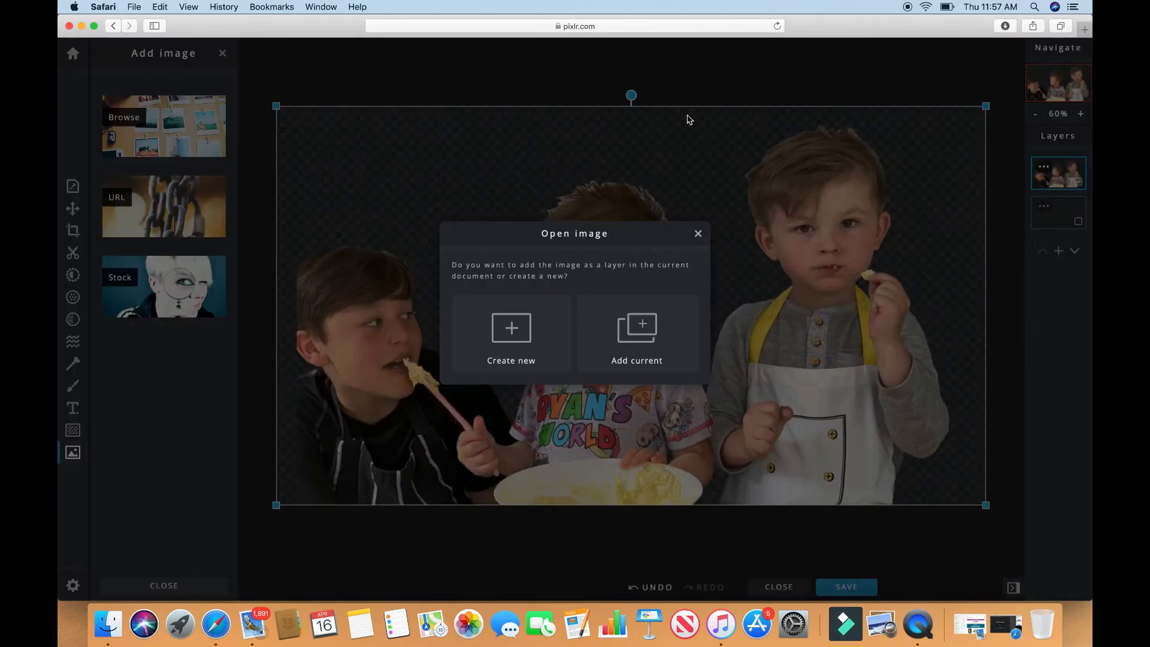
left_click(639, 334)
Step: Shrink the egg image and position it over the lettering on the middle boy's T-shirt, just above the bowl
left_click_drag(529, 211, 638, 288)
left_click_drag(651, 389, 585, 426)
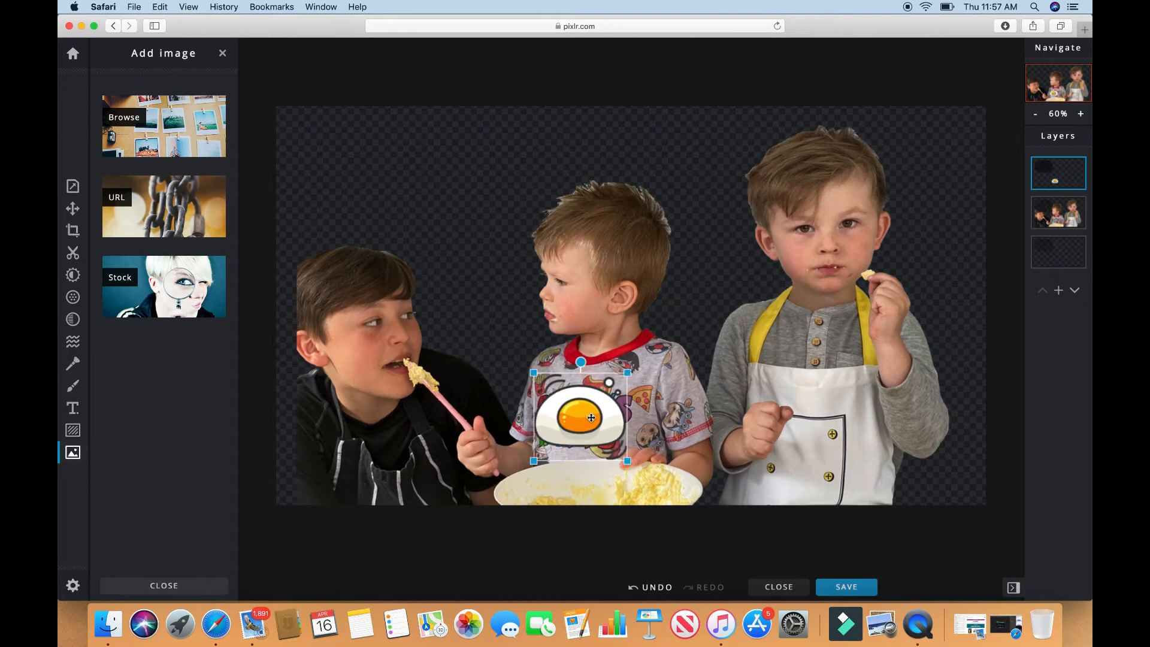
left_click_drag(625, 373, 640, 367)
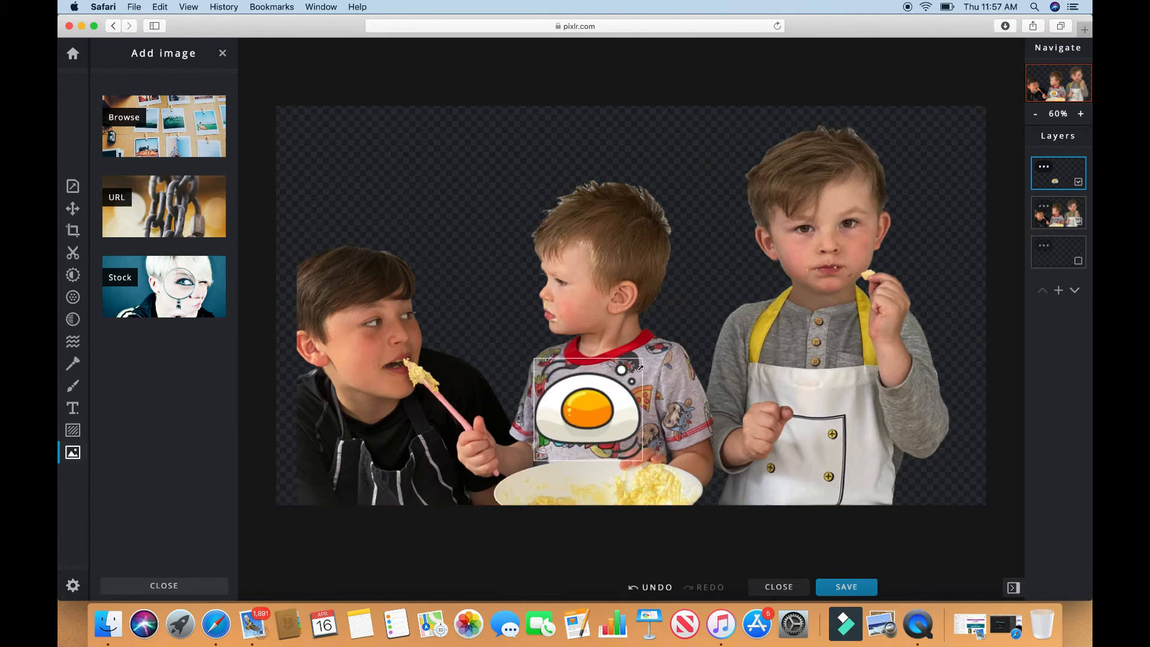
left_click_drag(602, 422, 601, 430)
left_click(681, 302)
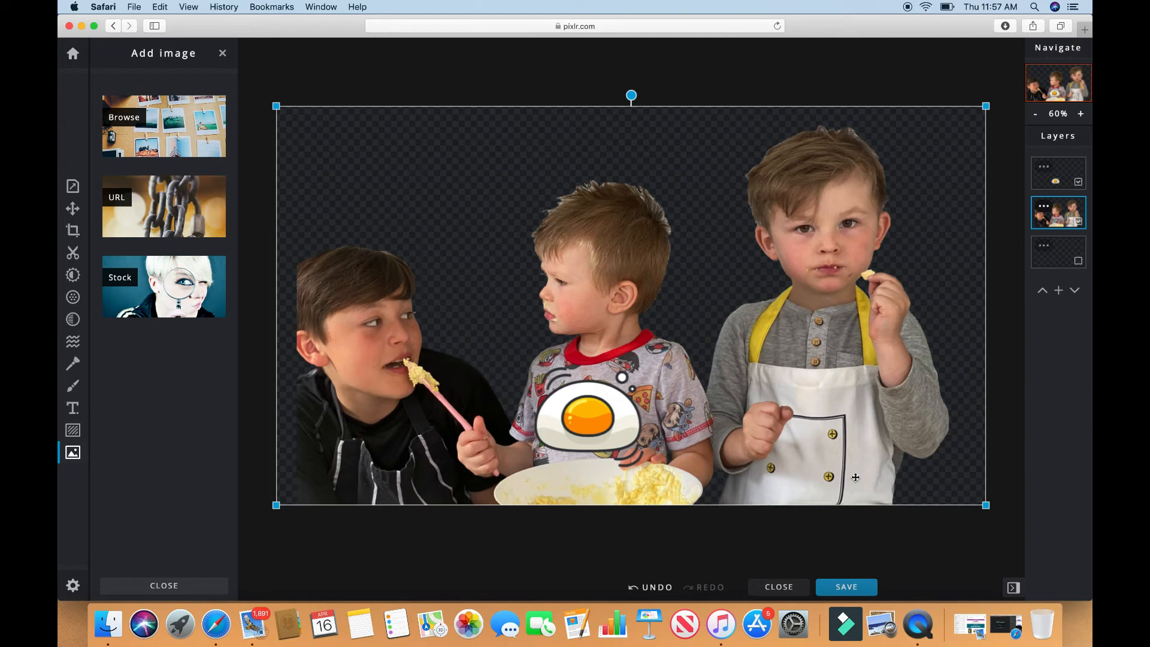
Step: Download the composition as a 1920 x 1080 PNG named YOUTUBE THUMBNAIL and dismiss the save dialog
left_click(844, 590)
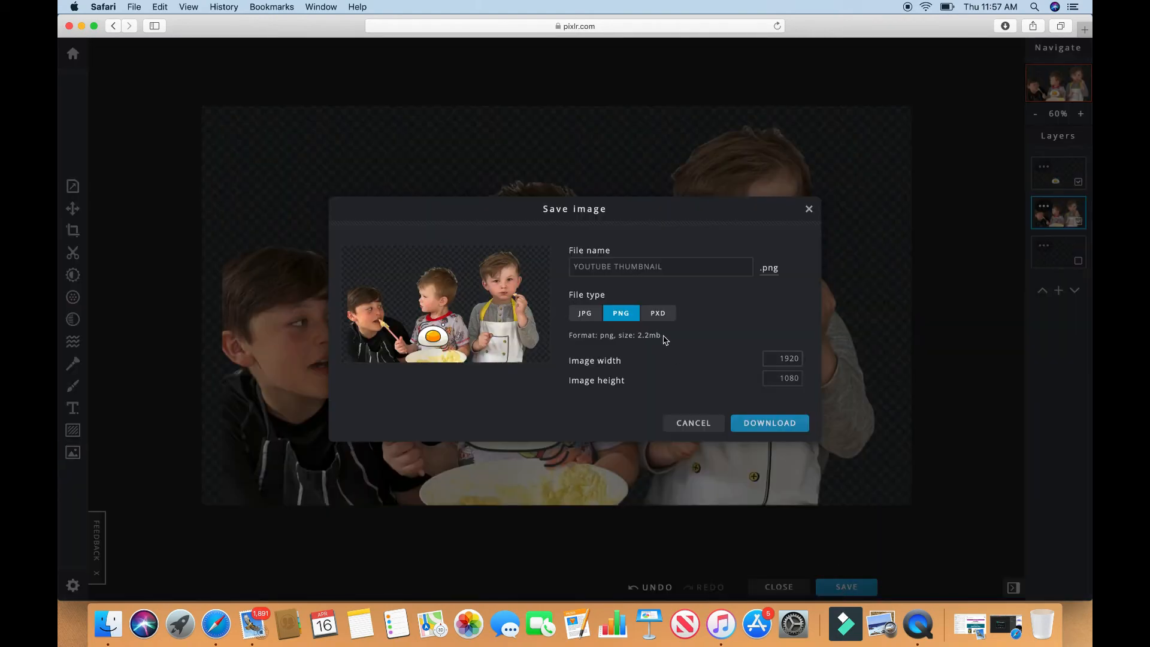
left_click(674, 269)
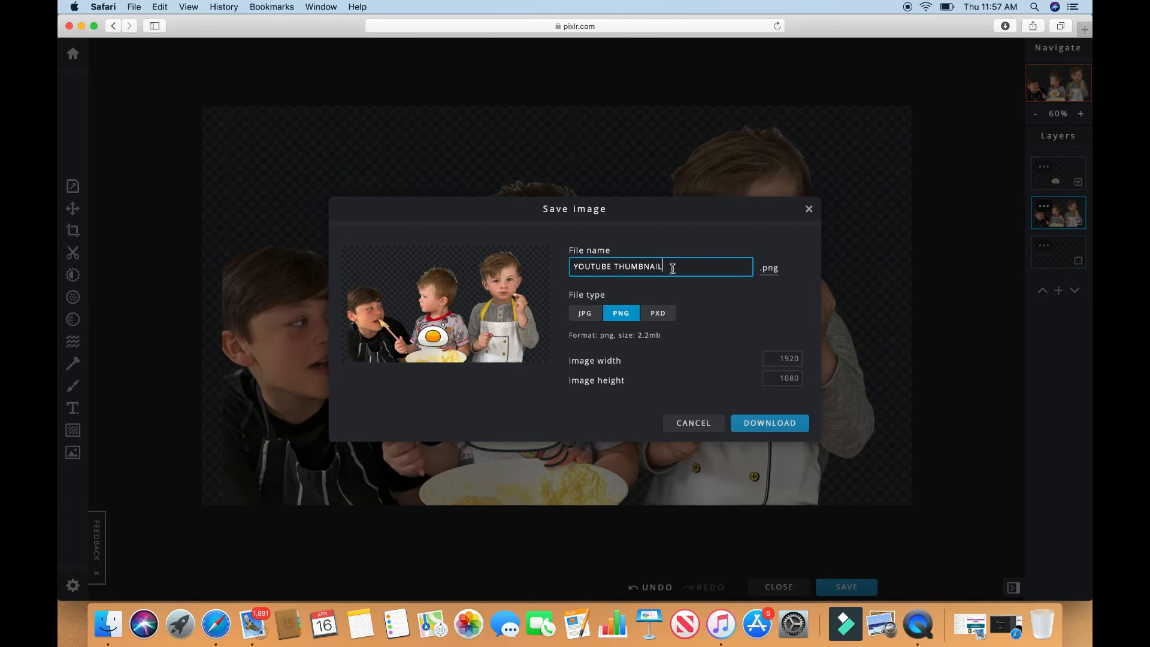
left_click(620, 317)
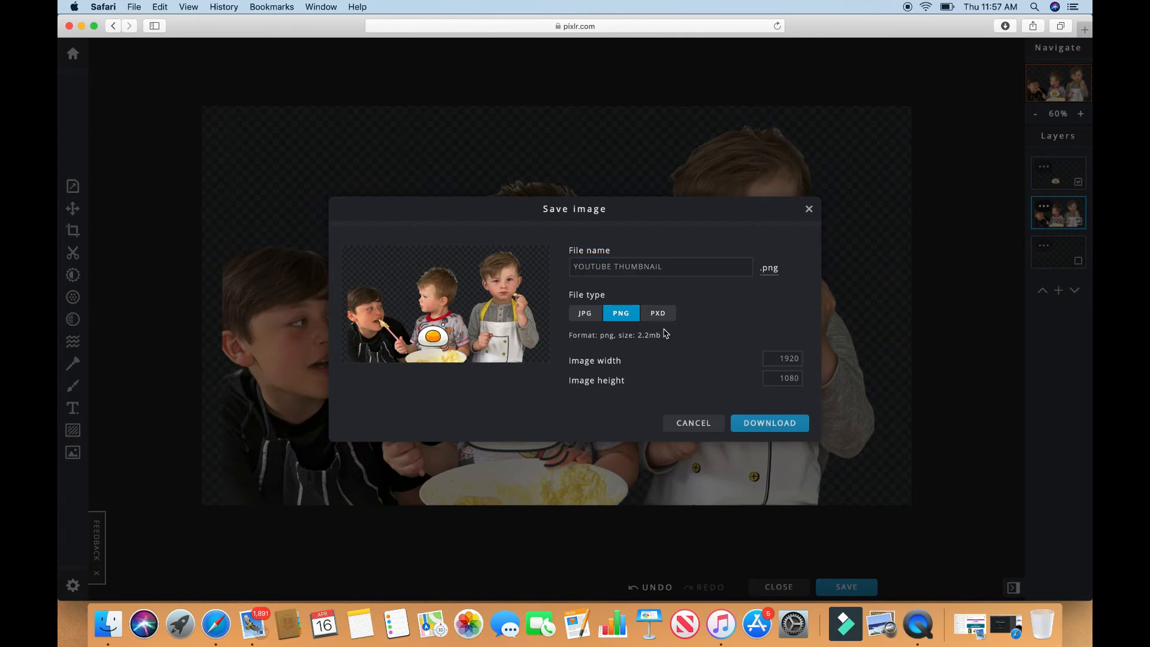
left_click(774, 426)
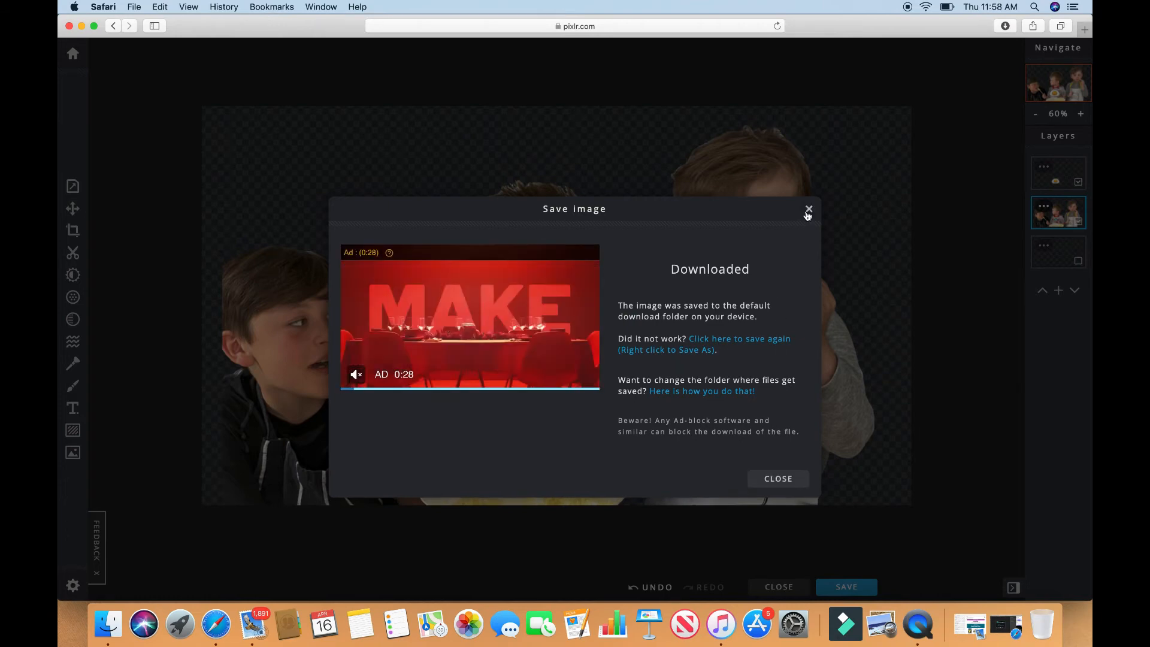
left_click(808, 211)
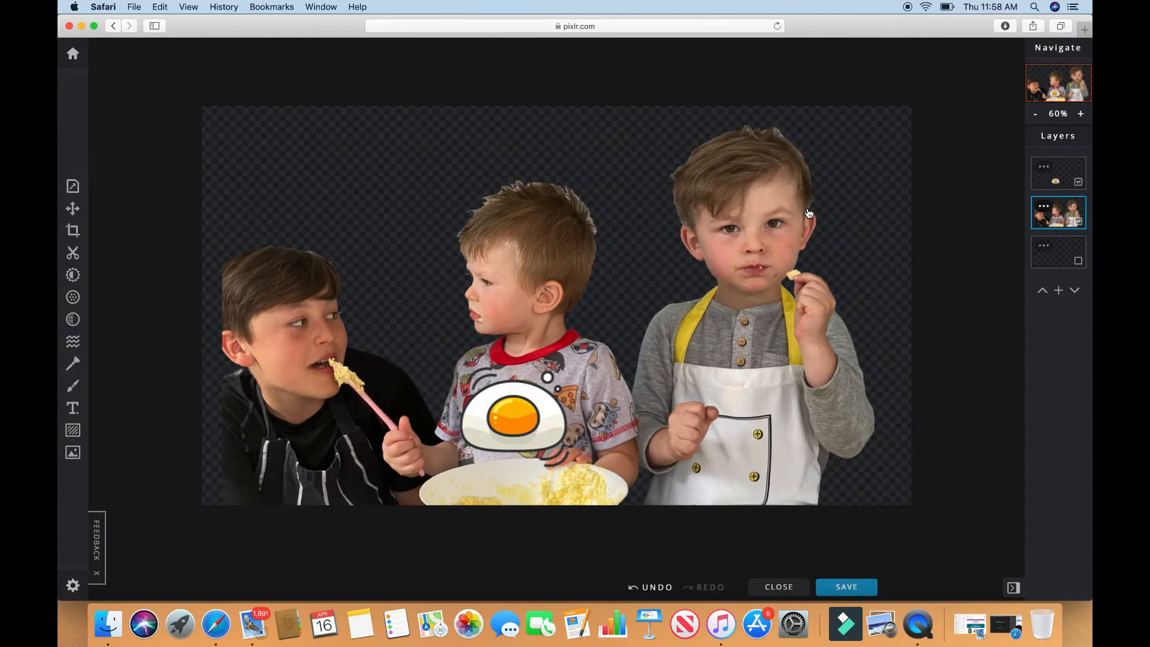
Step: Switch to the Photopea window and open YOUTUBE THUMBNAIL.png from the Desktop
left_click(83, 26)
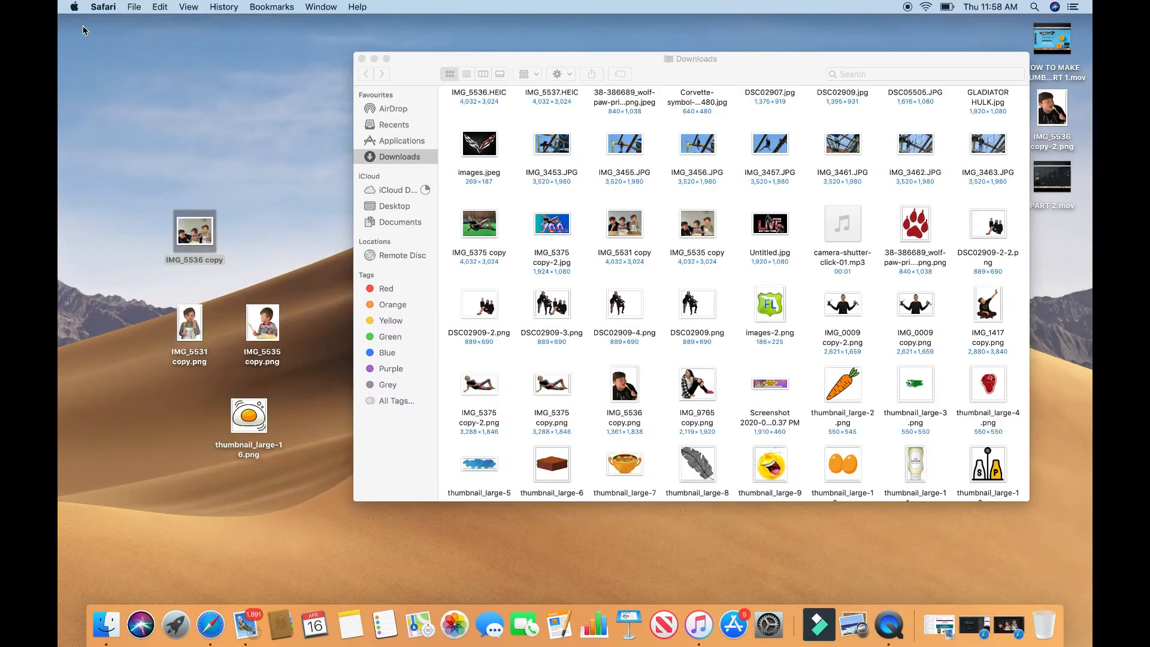
left_click(363, 56)
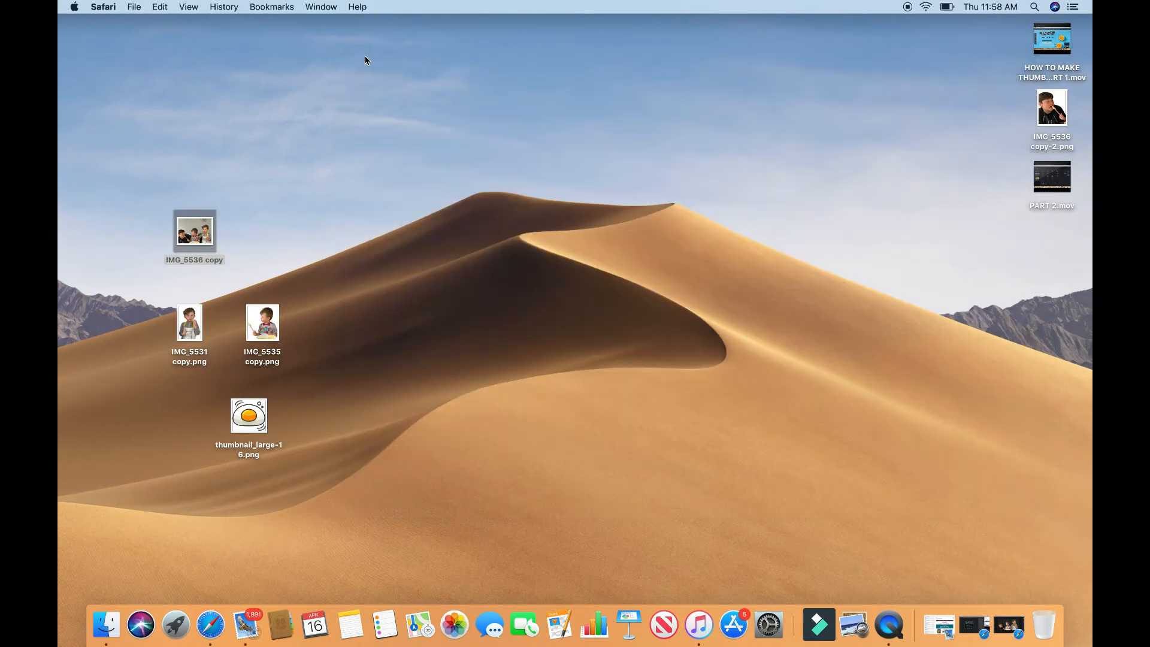
left_click(975, 624)
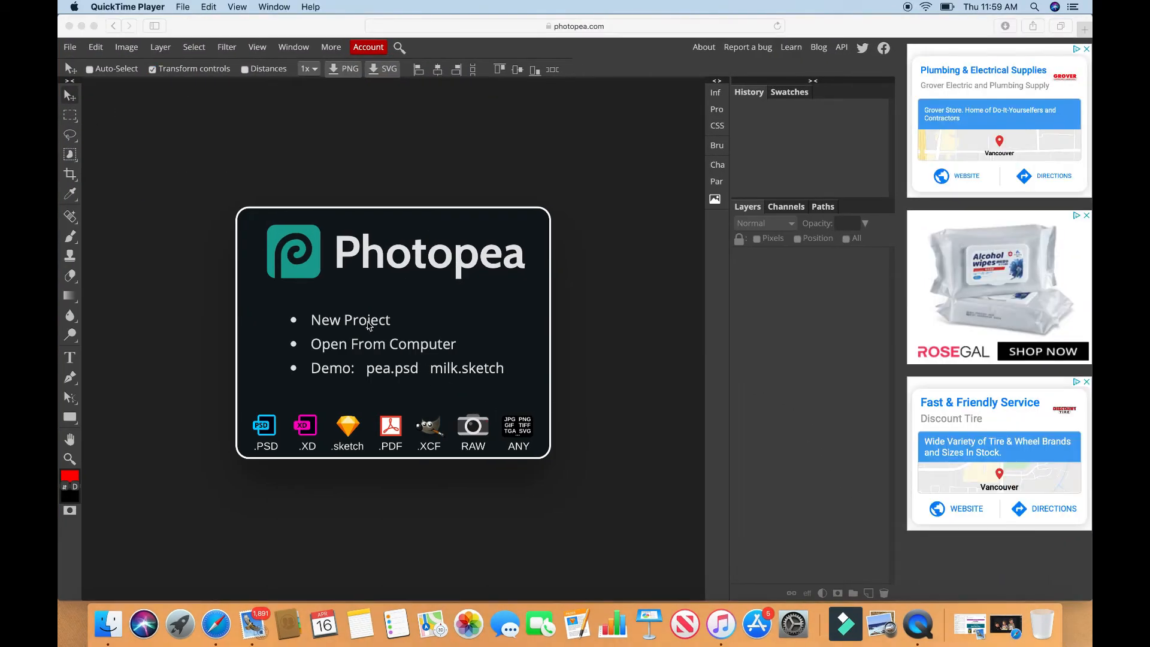
left_click(388, 348)
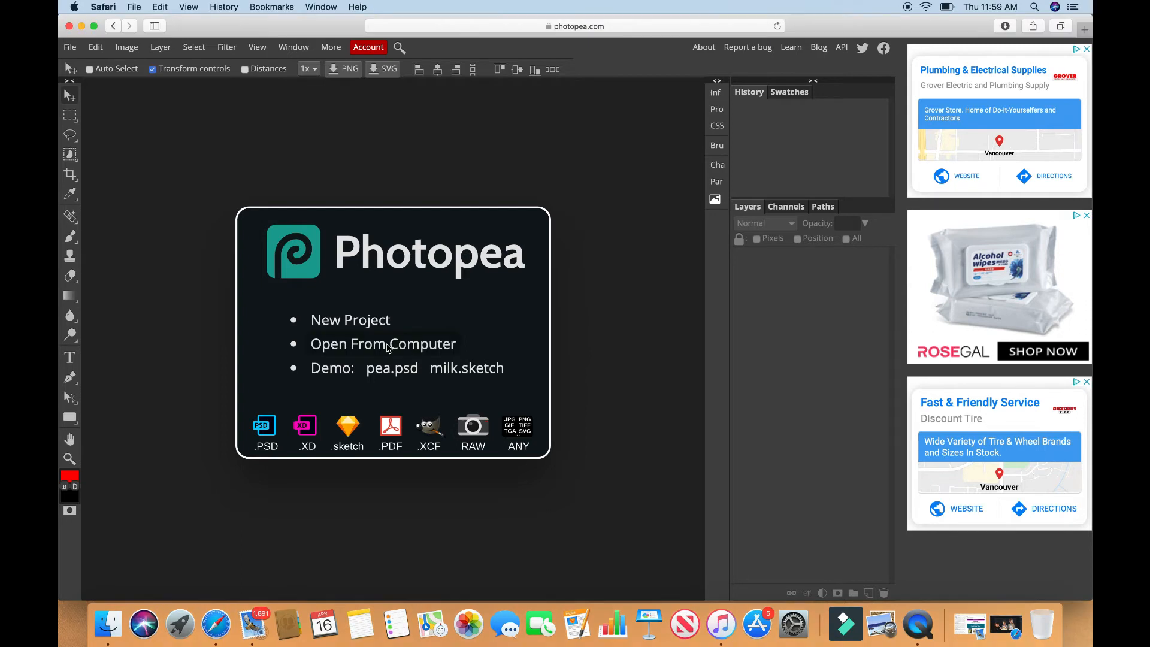
left_click(388, 348)
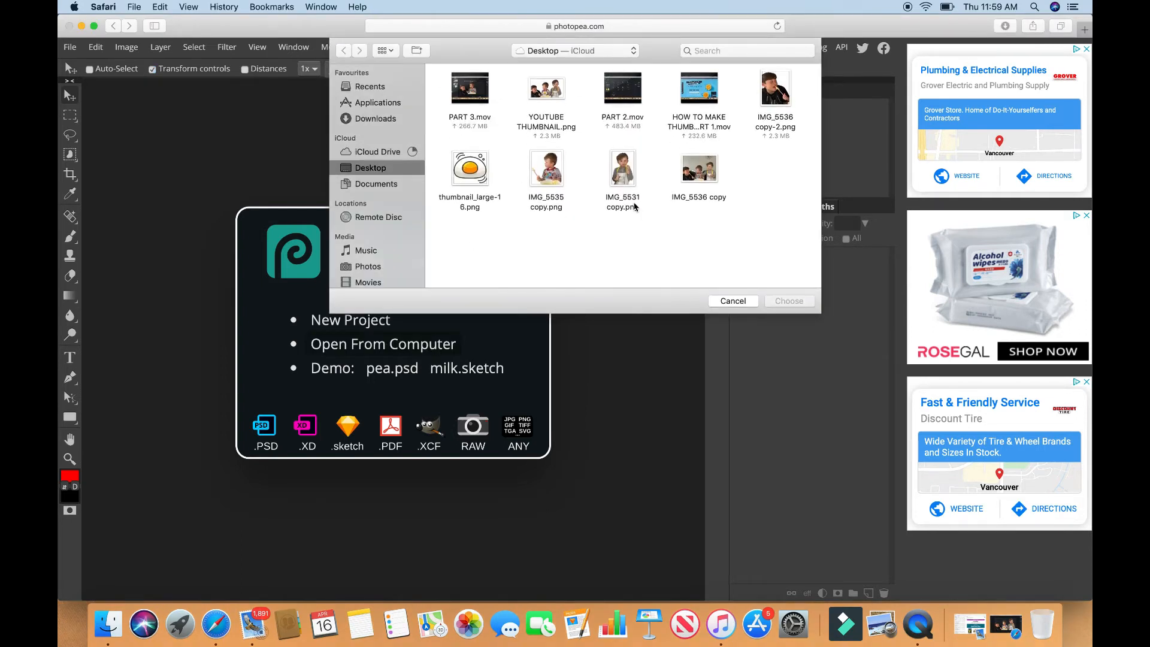
double_click(552, 90)
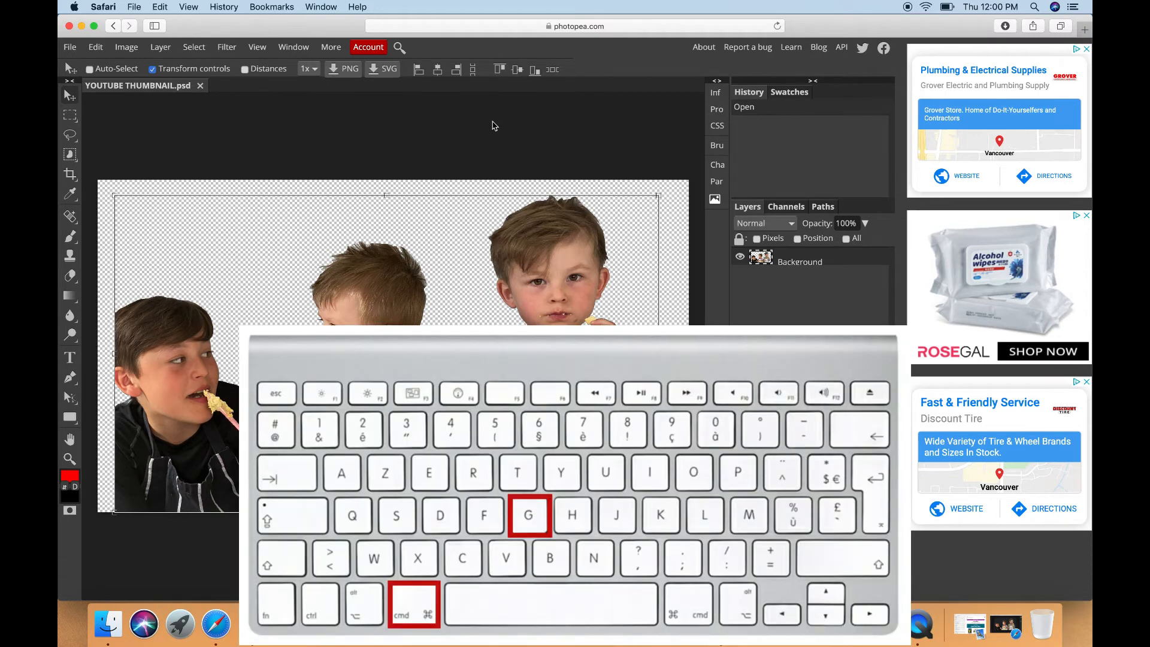
Step: Group the image layer into a folder and enable a Stroke in the folder's blending options
key("super+g")
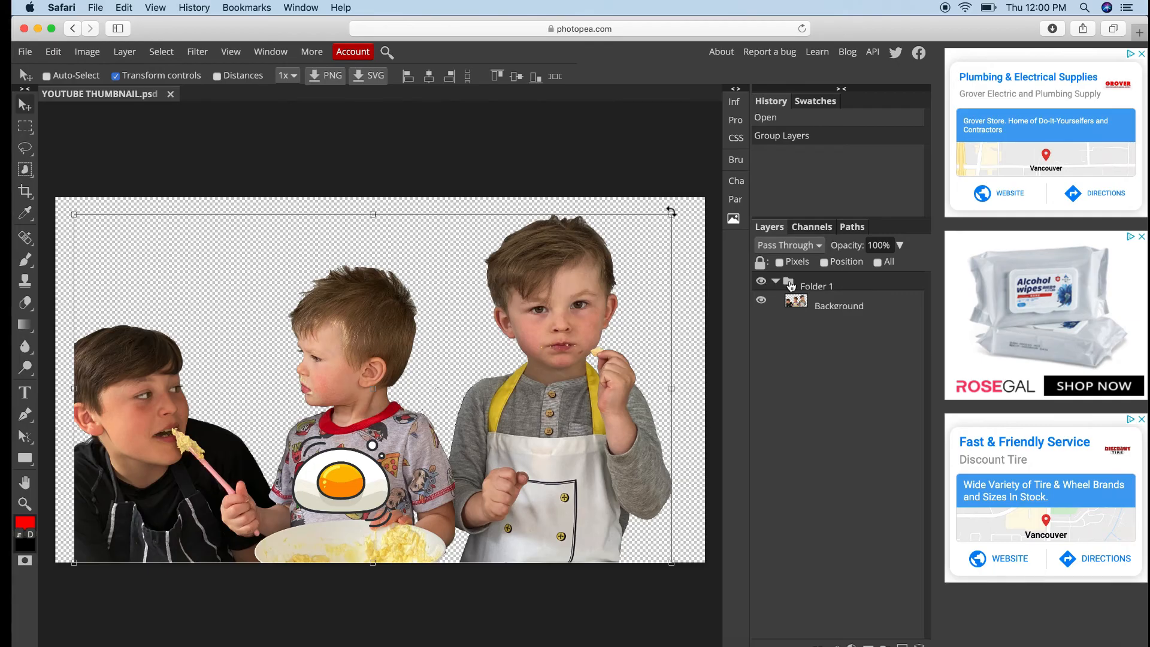
right_click(792, 286)
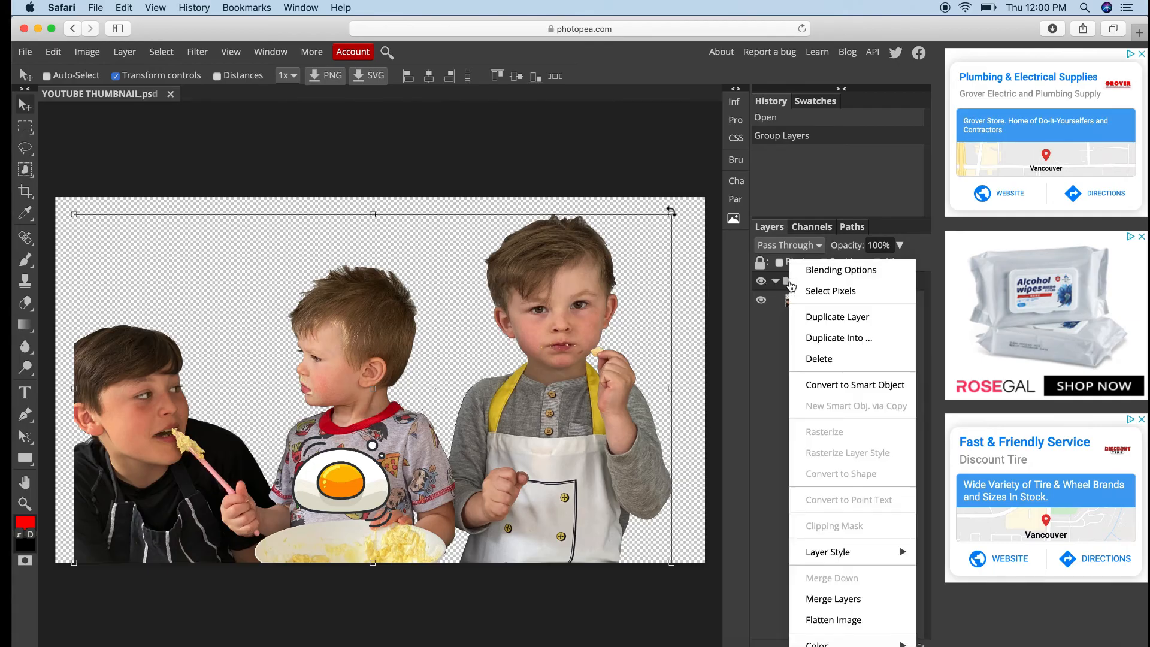
left_click(817, 271)
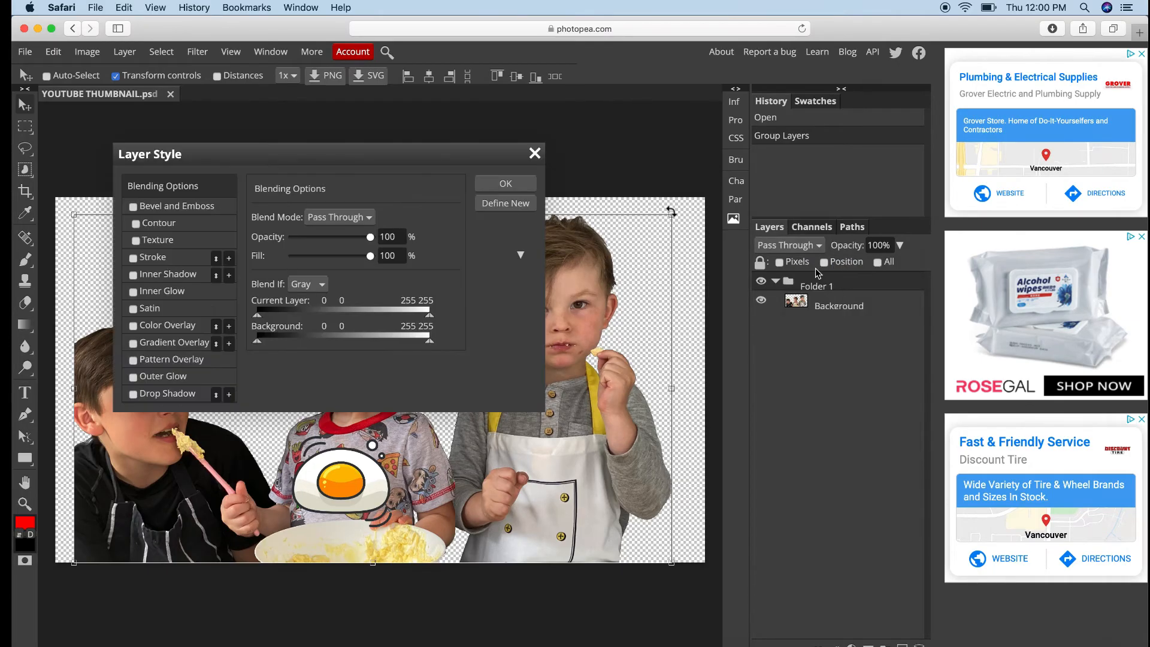
left_click(148, 259)
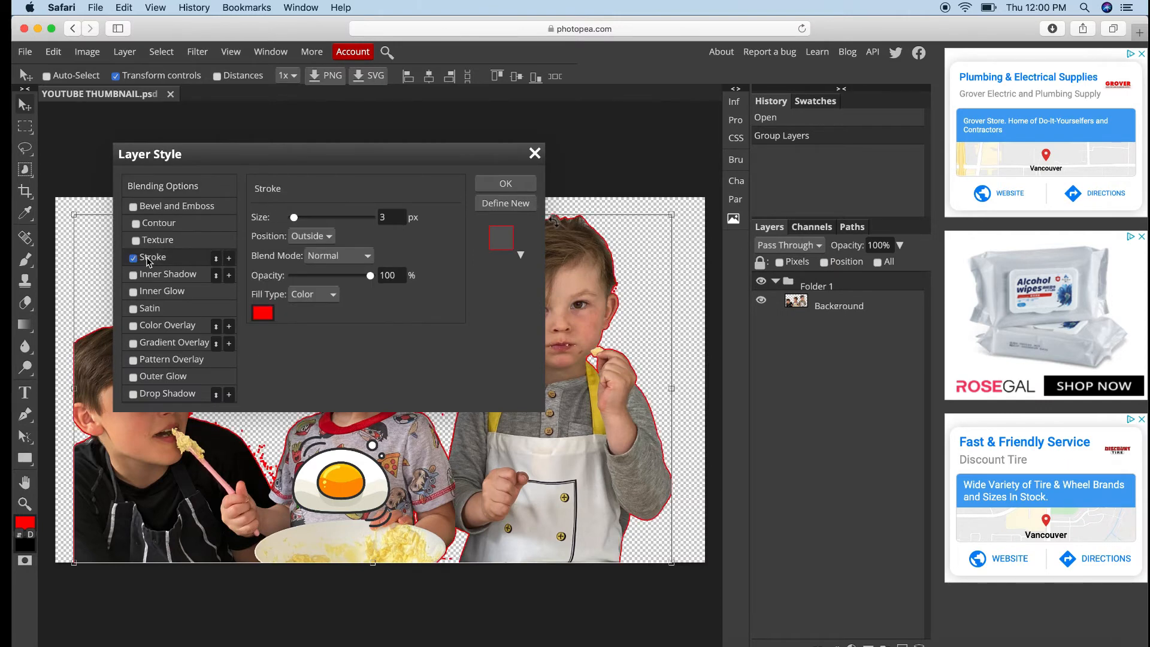
Step: Set the folder's stroke colour to white (ffffff) and its size to 15 px, and apply the layer style
left_click(265, 317)
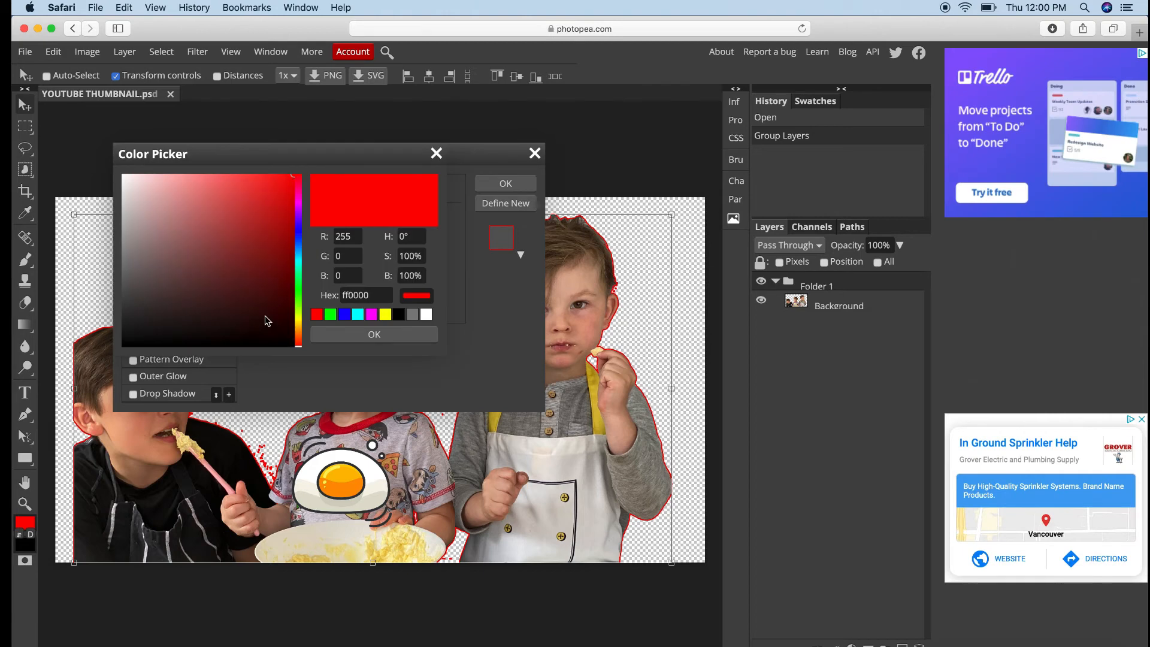
left_click(426, 314)
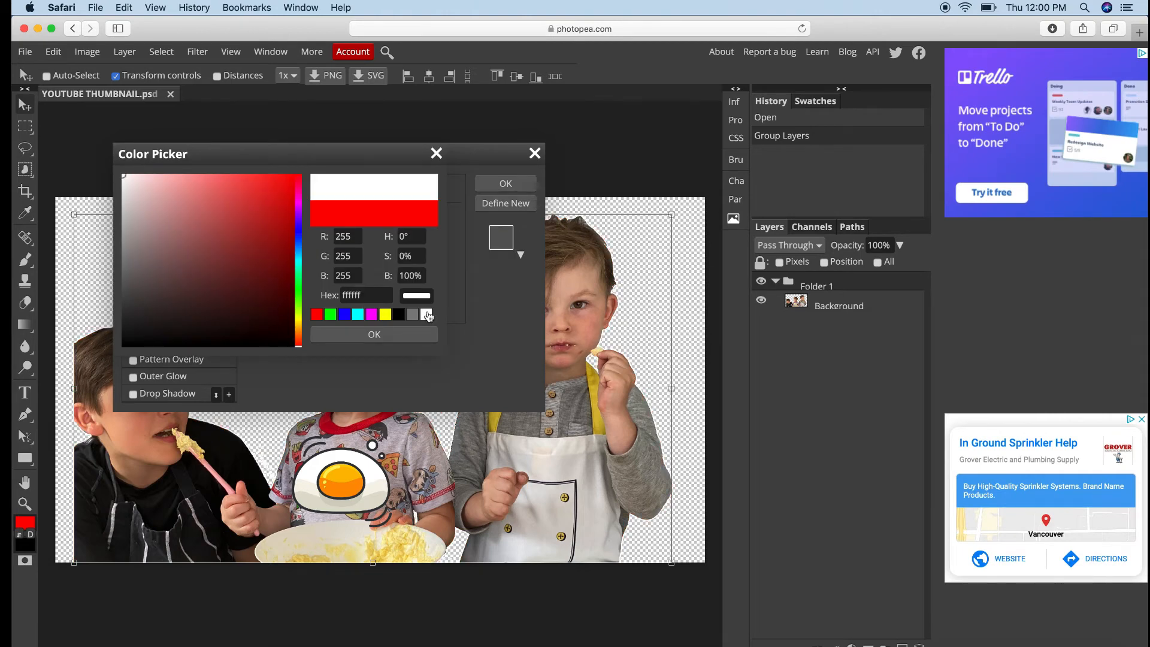
left_click(374, 335)
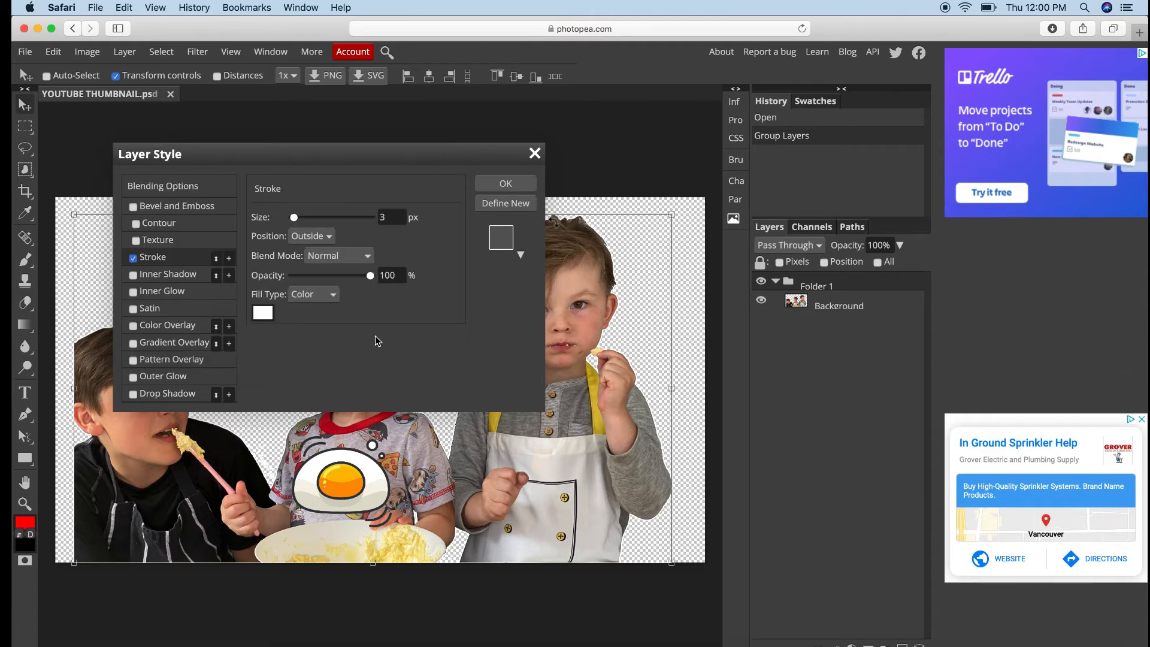
double_click(394, 217)
type("15")
left_click(505, 184)
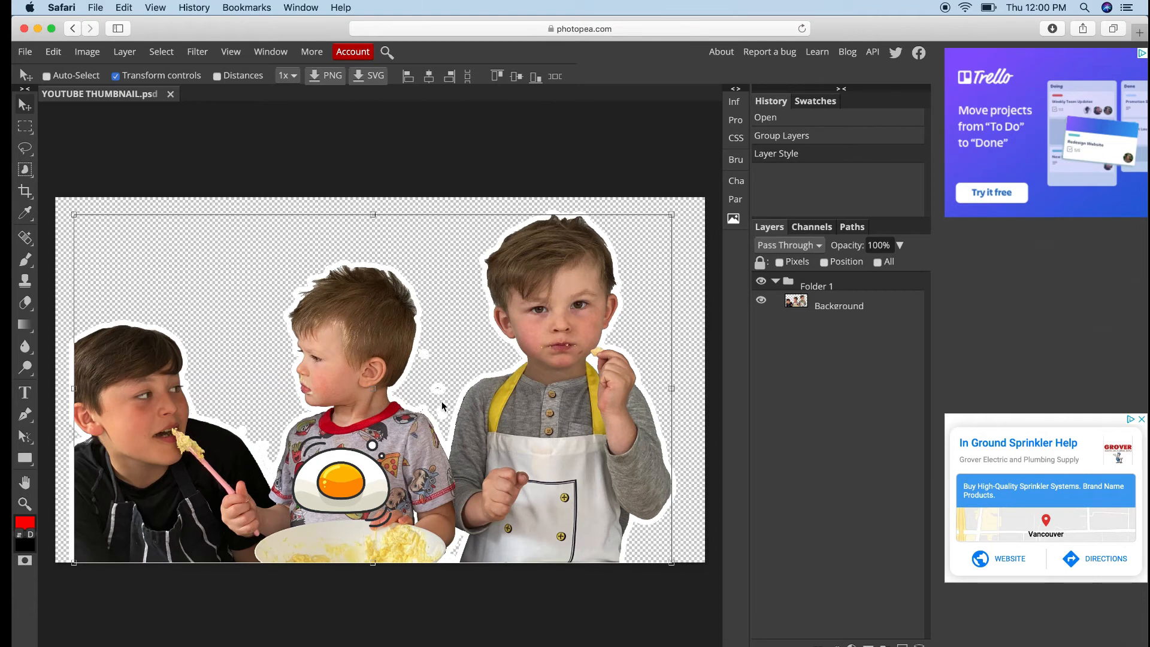
Step: Export the outlined image as a 1920 x 1080 PNG at 100% quality and close the Photopea page
left_click(25, 53)
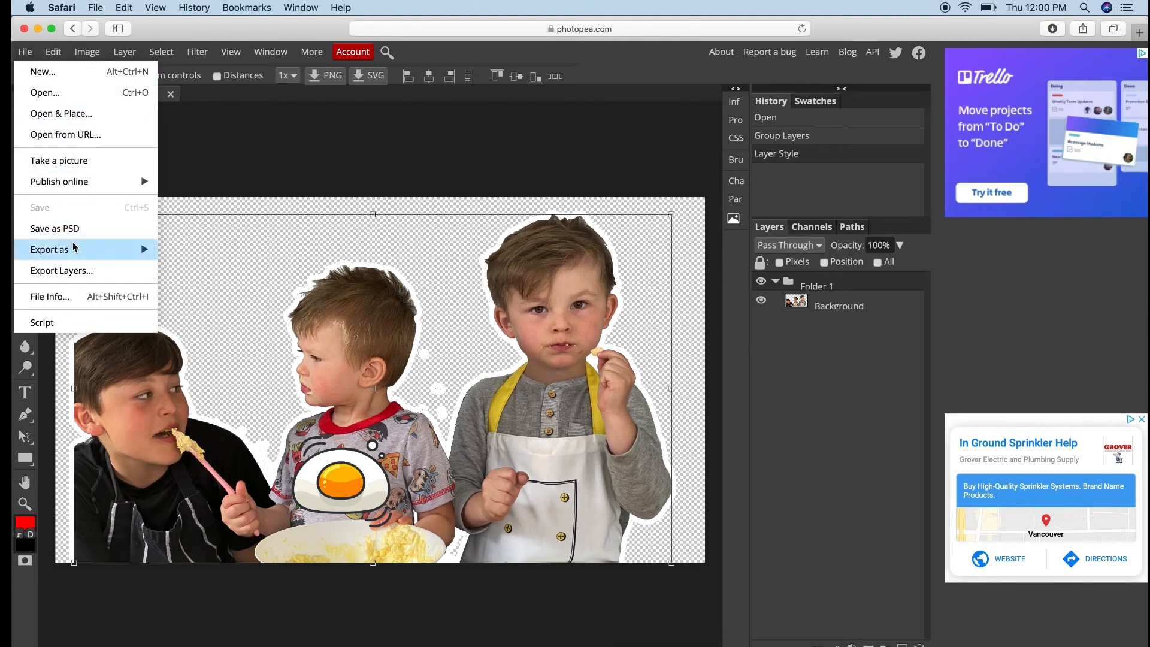
mouse_move(77, 251)
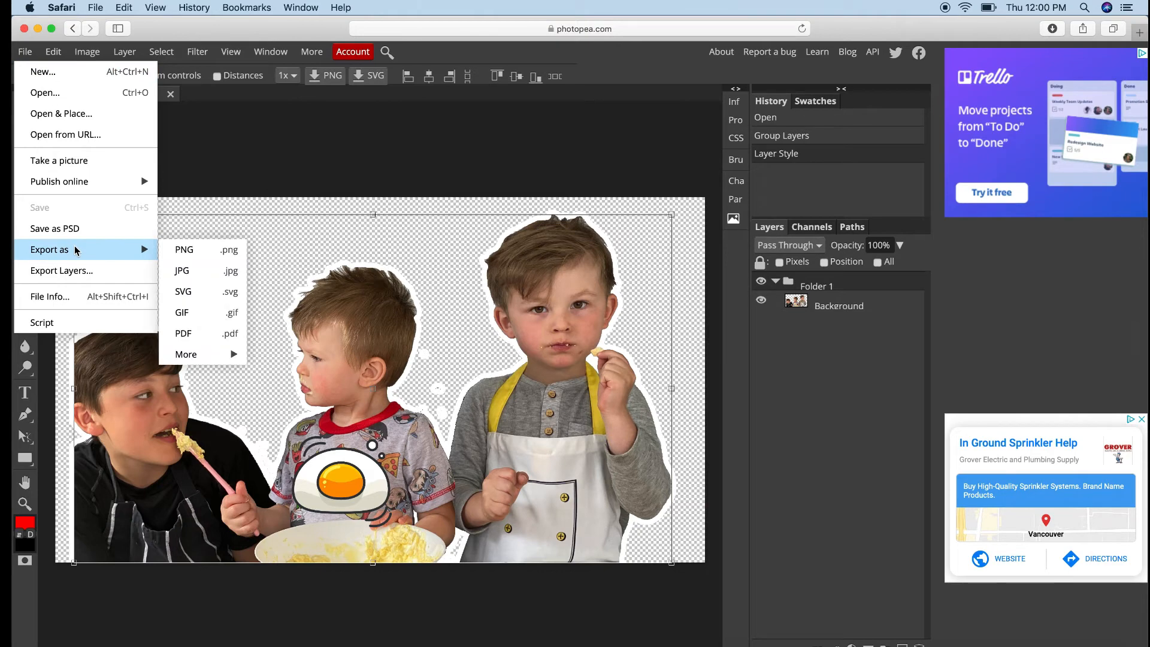
left_click(187, 255)
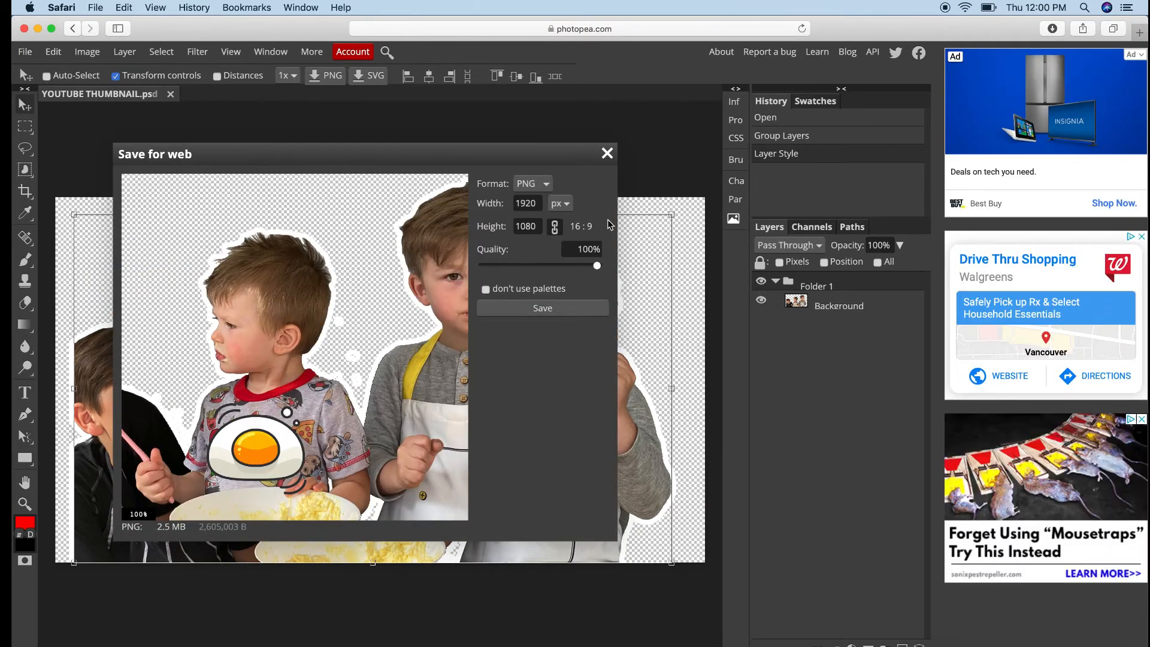
left_click(567, 316)
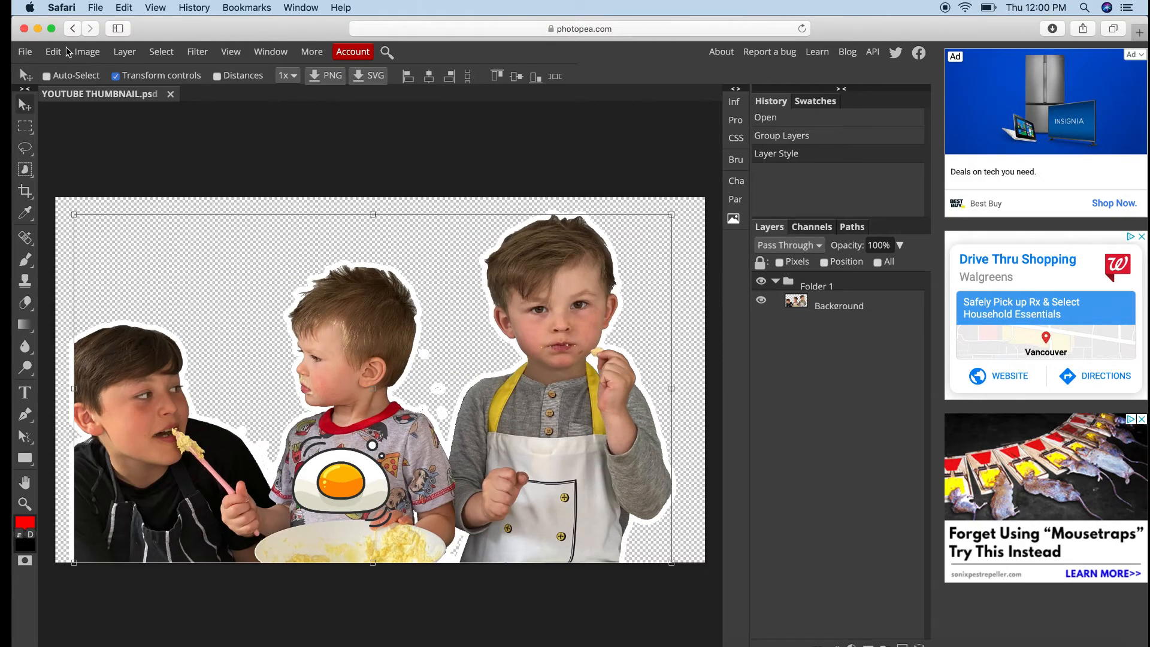
left_click(24, 29)
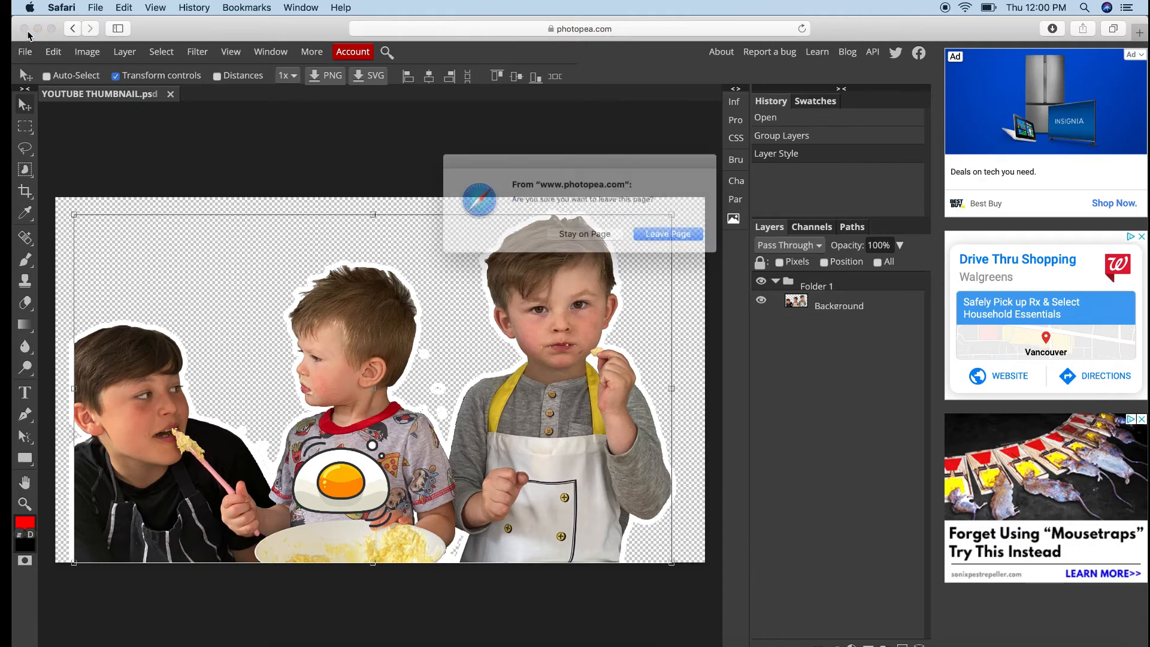
left_click(695, 238)
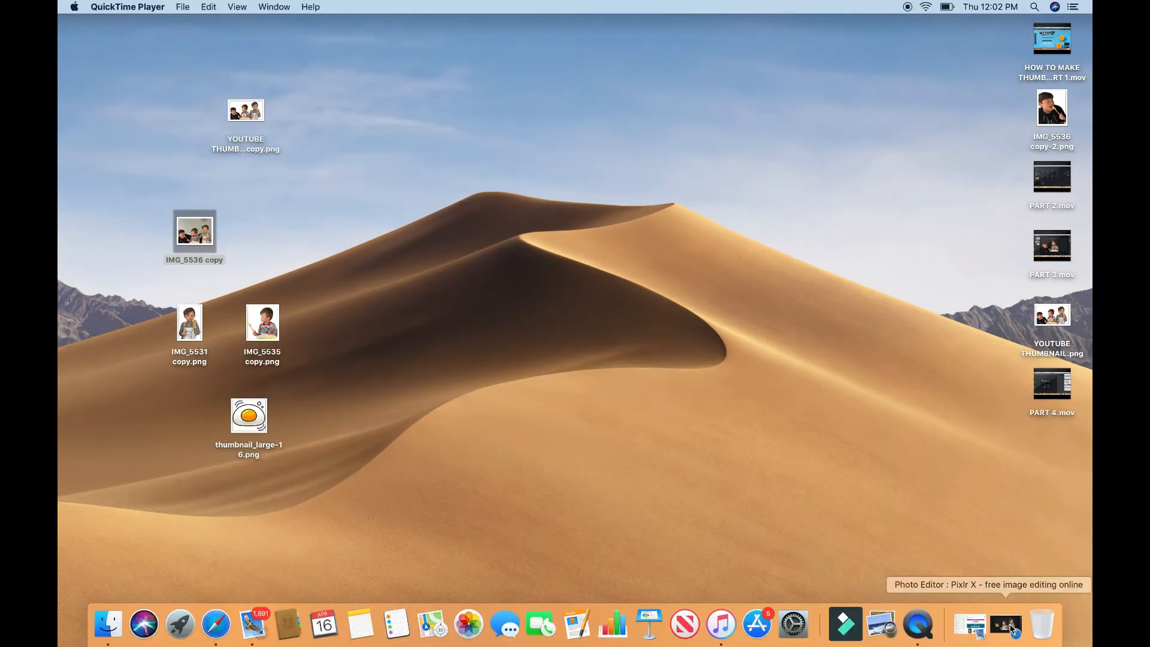
Step: Switch back to Pixlr X and create a new Full HD 1920 x 1080 document named YOUTUBE THUMBNAIL without a background
left_click(1008, 625)
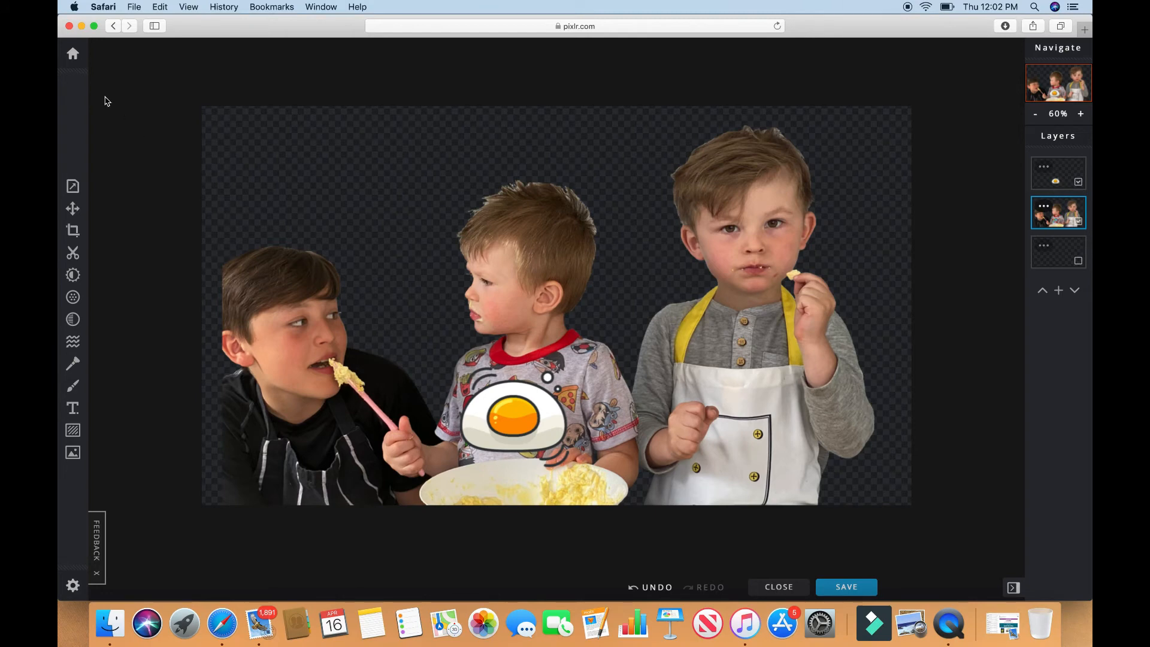
left_click(74, 54)
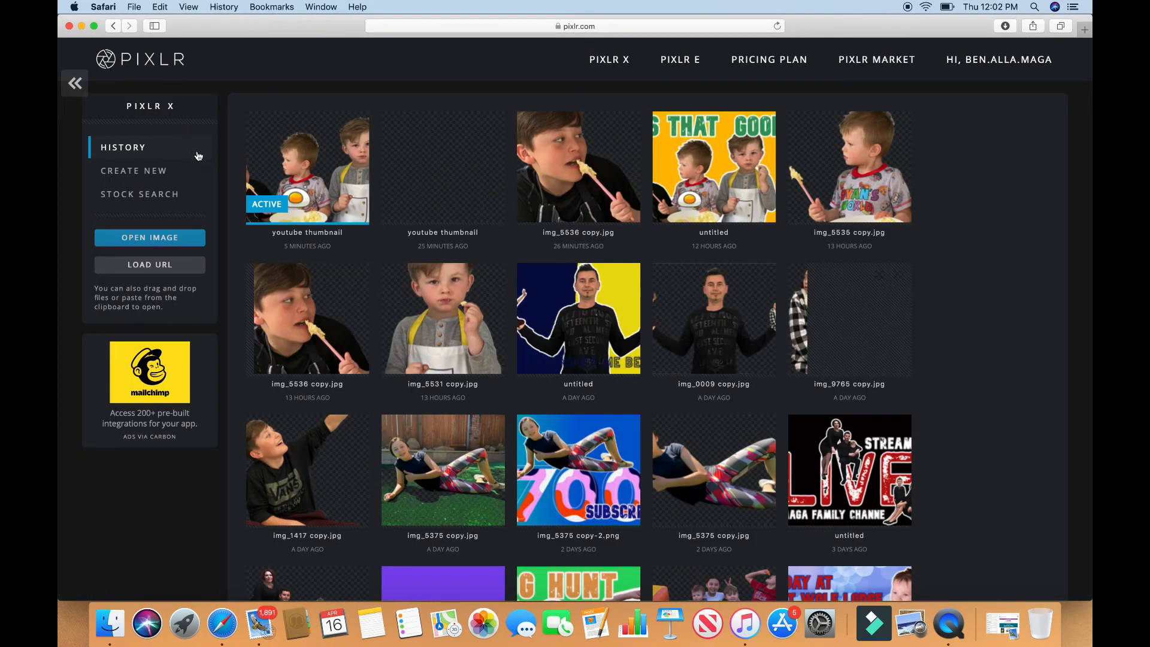
left_click(213, 172)
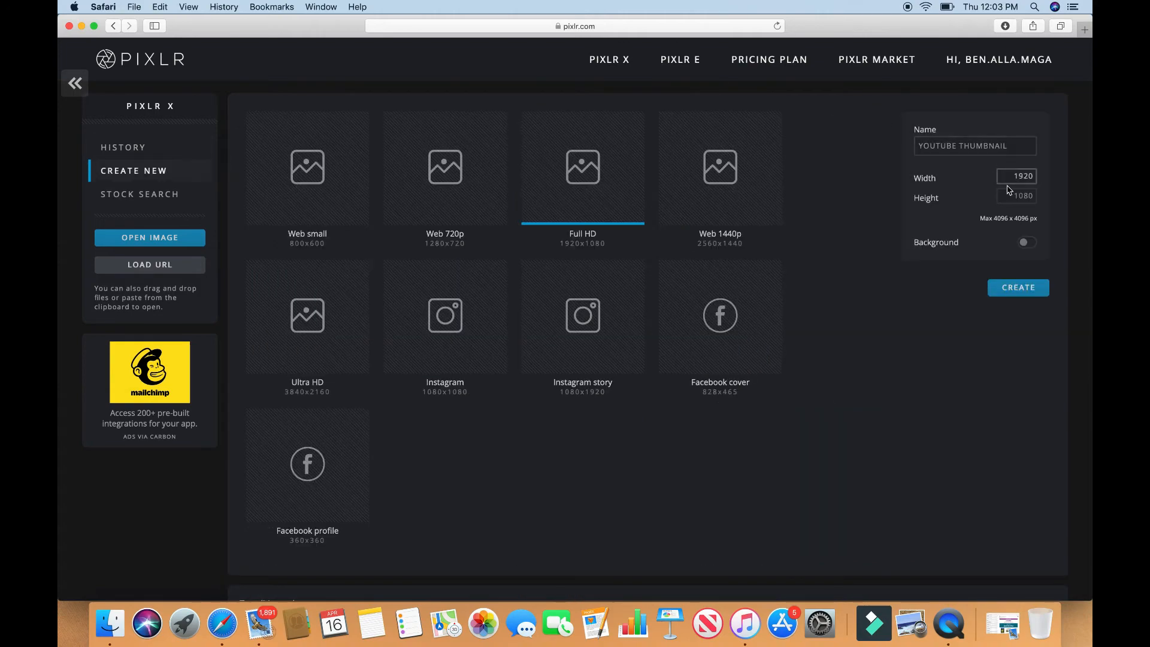
left_click(1029, 288)
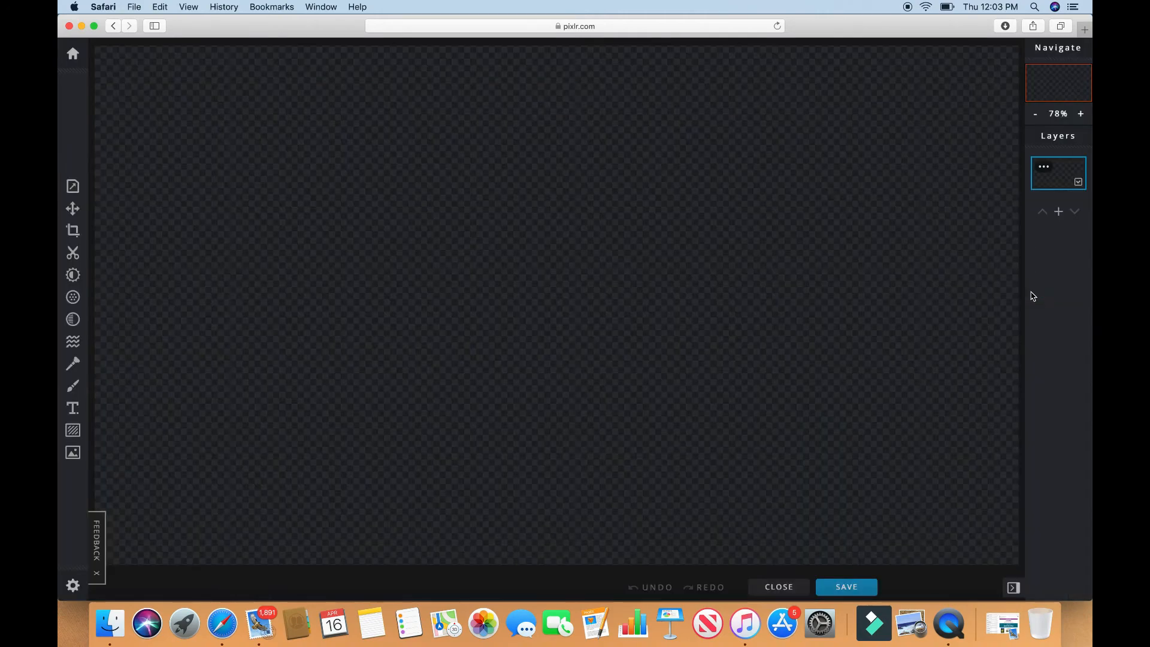
Step: Add the outlined YOUTUBE THUMBNAIL copy PNG from the Desktop as a layer in the current document
left_click(72, 452)
left_click(151, 140)
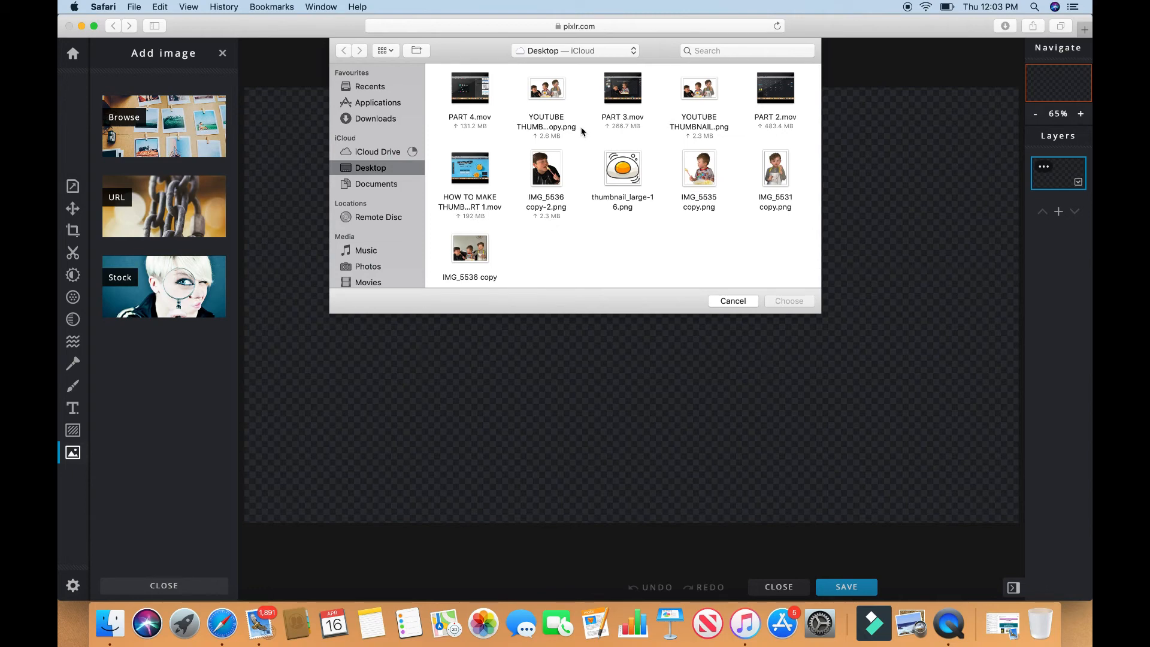
double_click(549, 91)
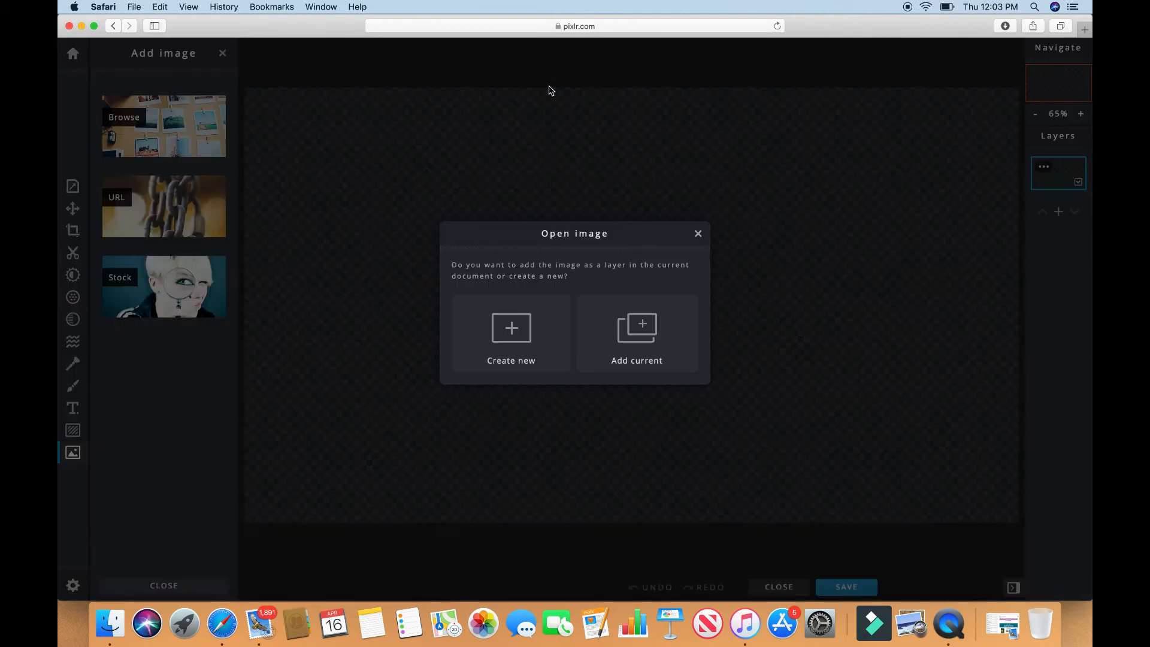
left_click(647, 333)
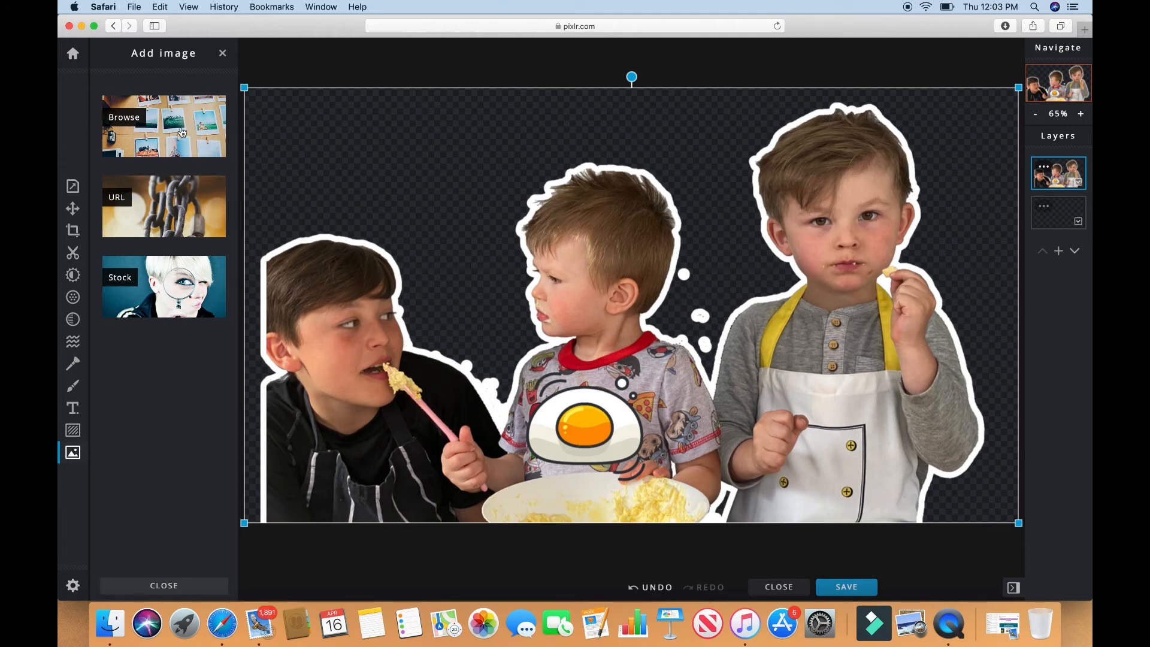
Step: Shift the outlined boys layer horizontally to Left -56, Top 0, so the leftmost boy meets the canvas edge
left_click(73, 210)
left_click_drag(339, 358, 316, 354)
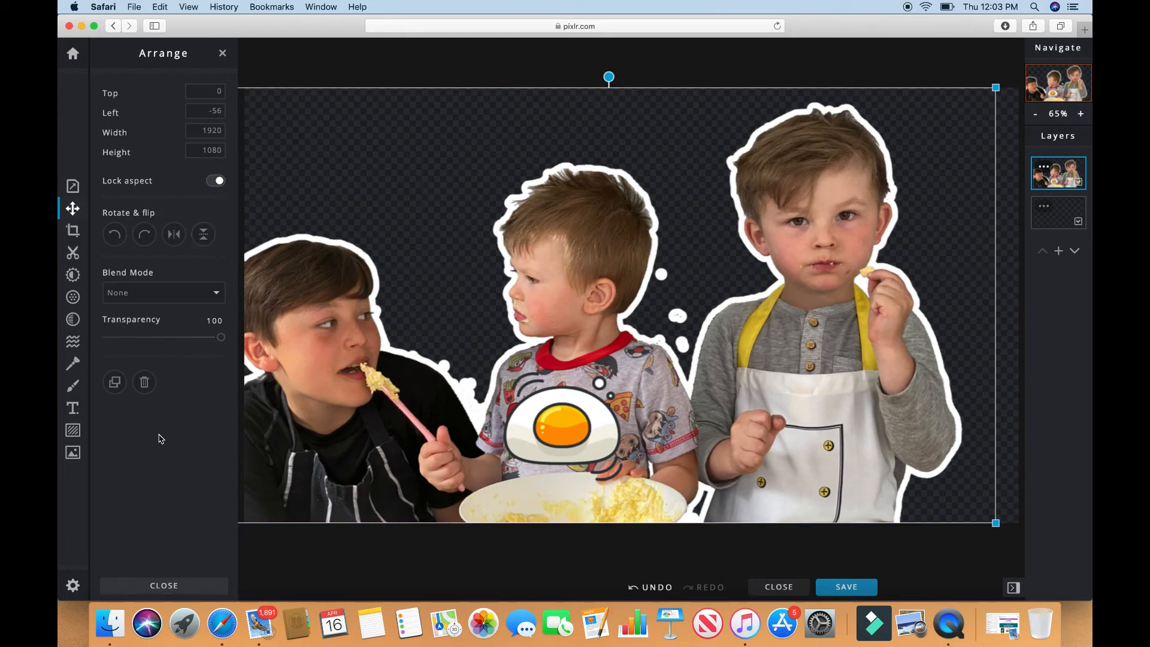
left_click(168, 592)
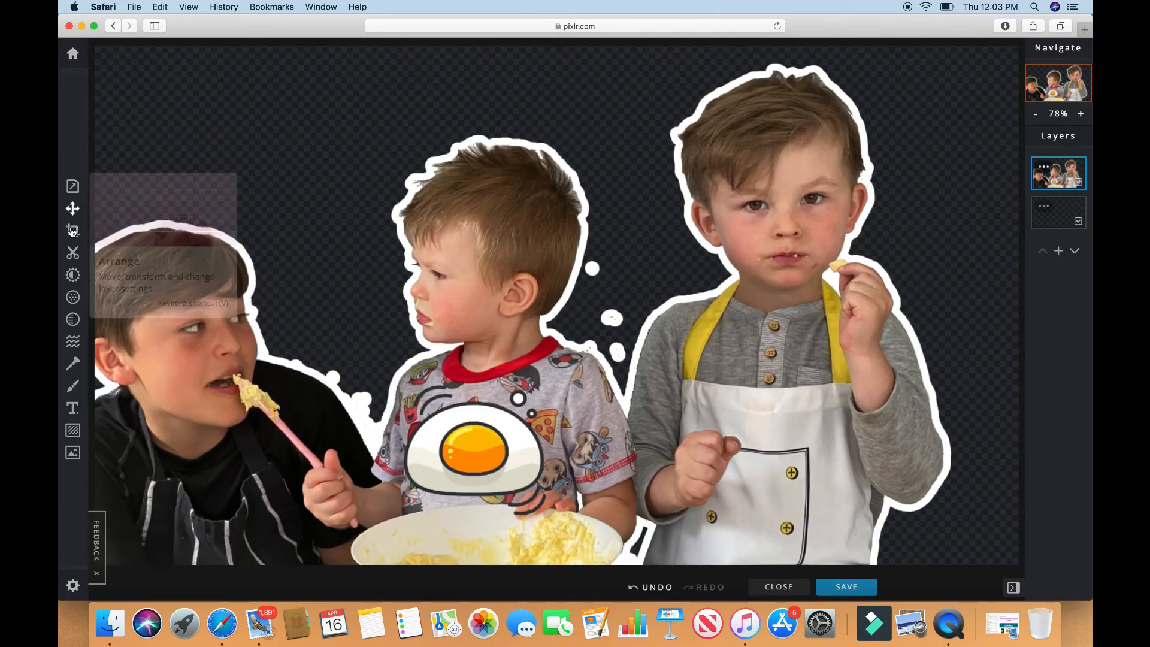
Step: Erase the two upper stray white dots between the middle and rightmost boys using the Cutout brush in Remove mode at 78 px
left_click(74, 252)
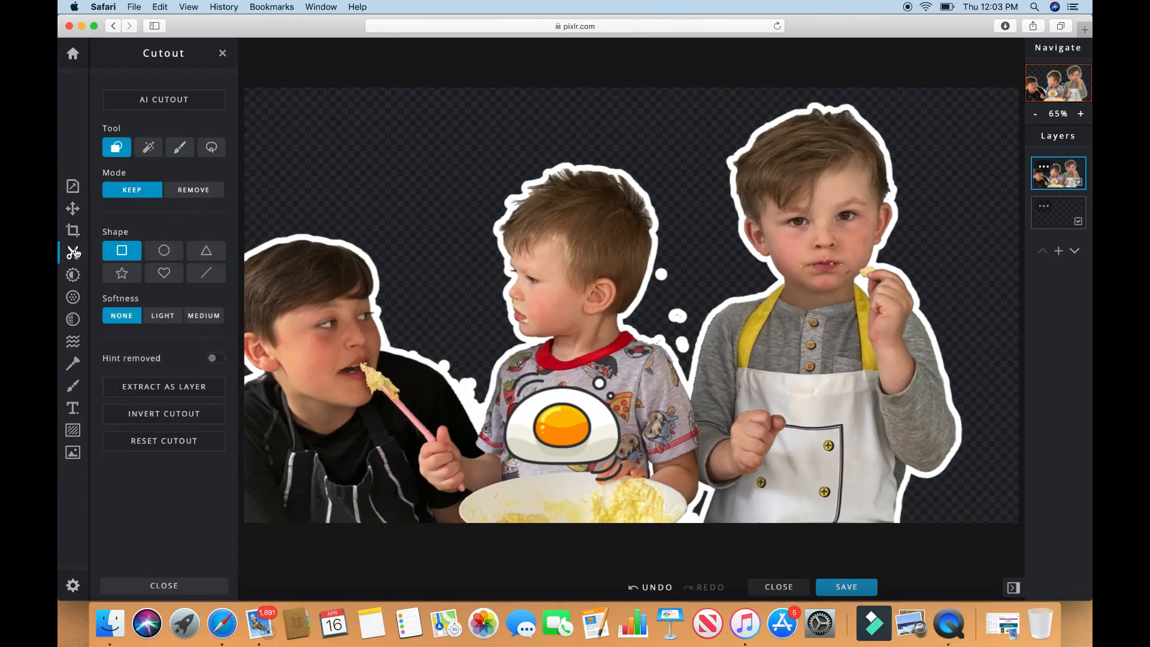
left_click(184, 152)
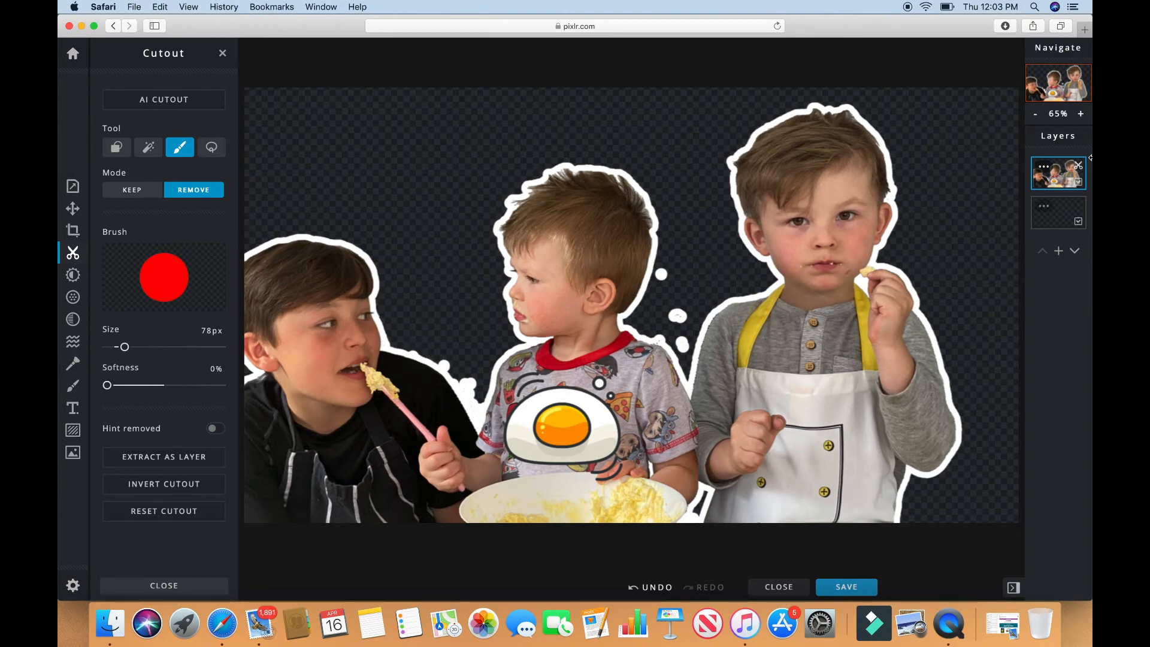
left_click(1081, 114)
left_click(1081, 114)
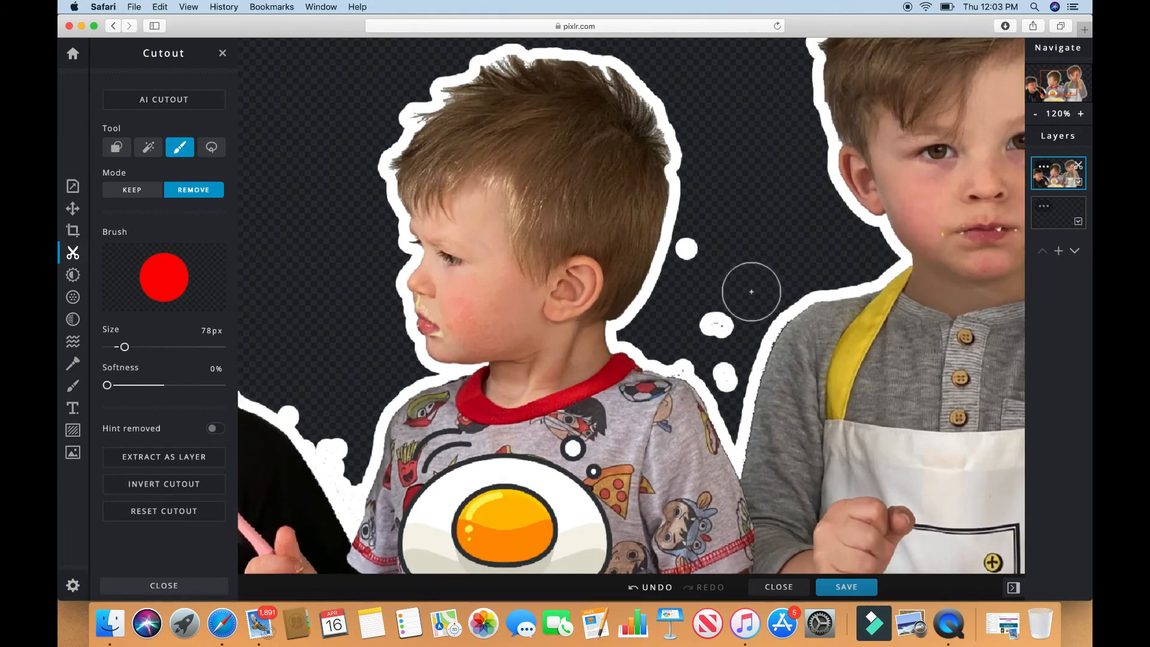
left_click_drag(721, 318, 721, 319)
left_click(695, 249)
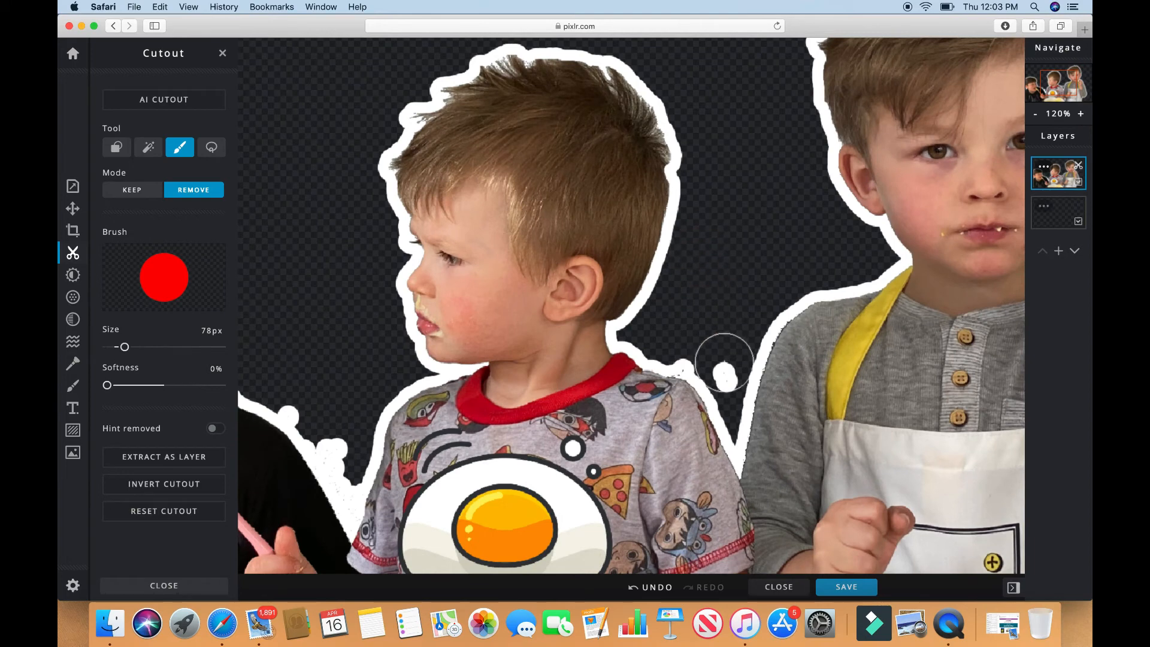
Step: Set the Cutout brush to 67 px and erase the stray white blobs along the outline between the leftmost and middle boys
left_click_drag(125, 347, 121, 347)
left_click(290, 392)
left_click_drag(290, 392, 320, 419)
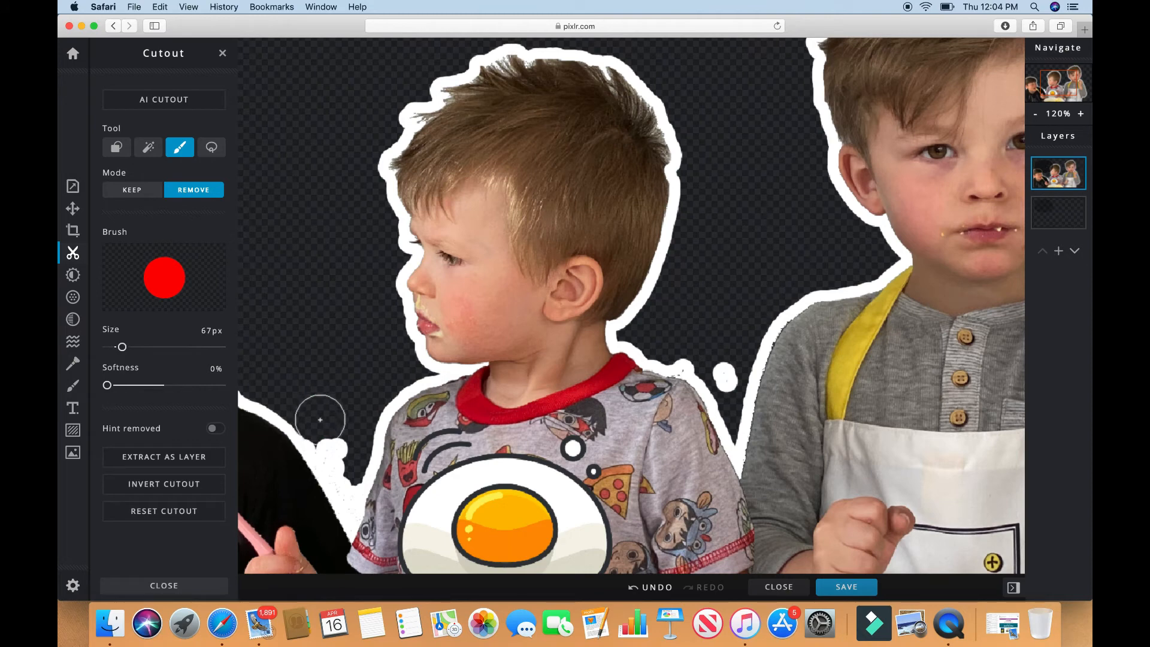
left_click(324, 422)
left_click(333, 431)
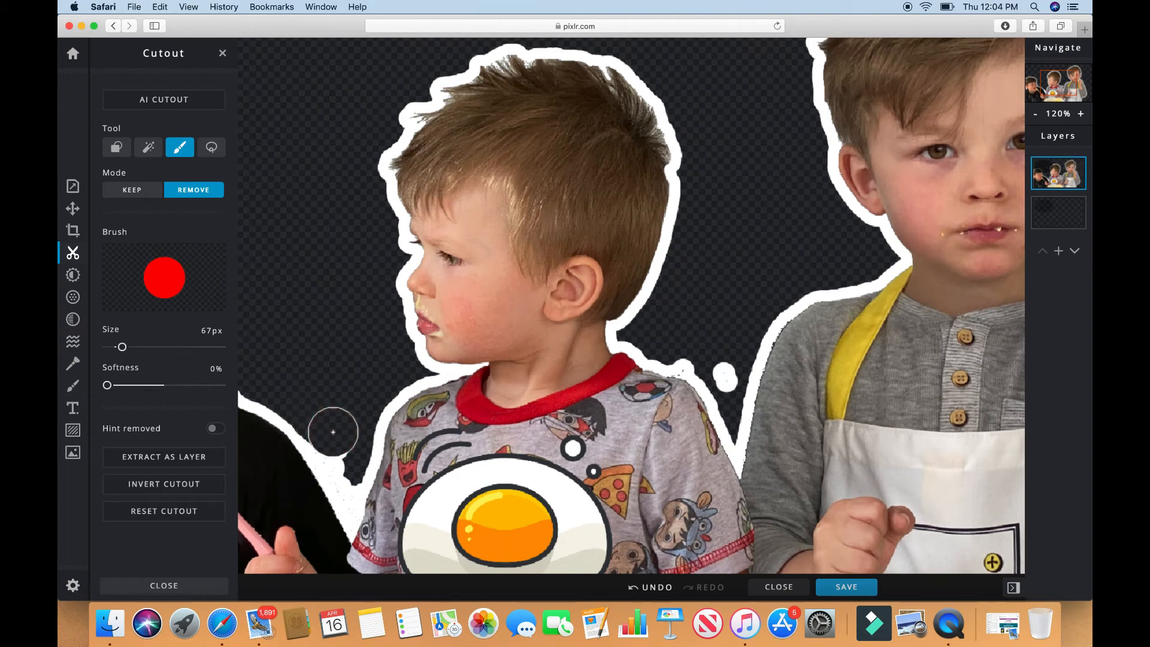
left_click(339, 442)
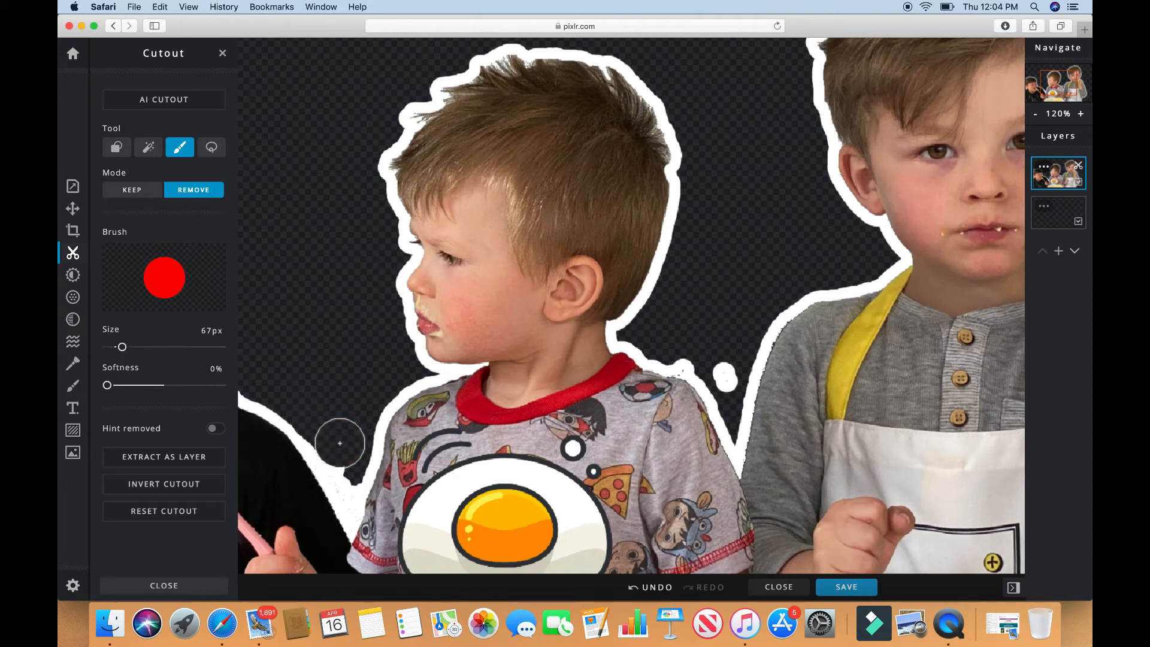
left_click(346, 454)
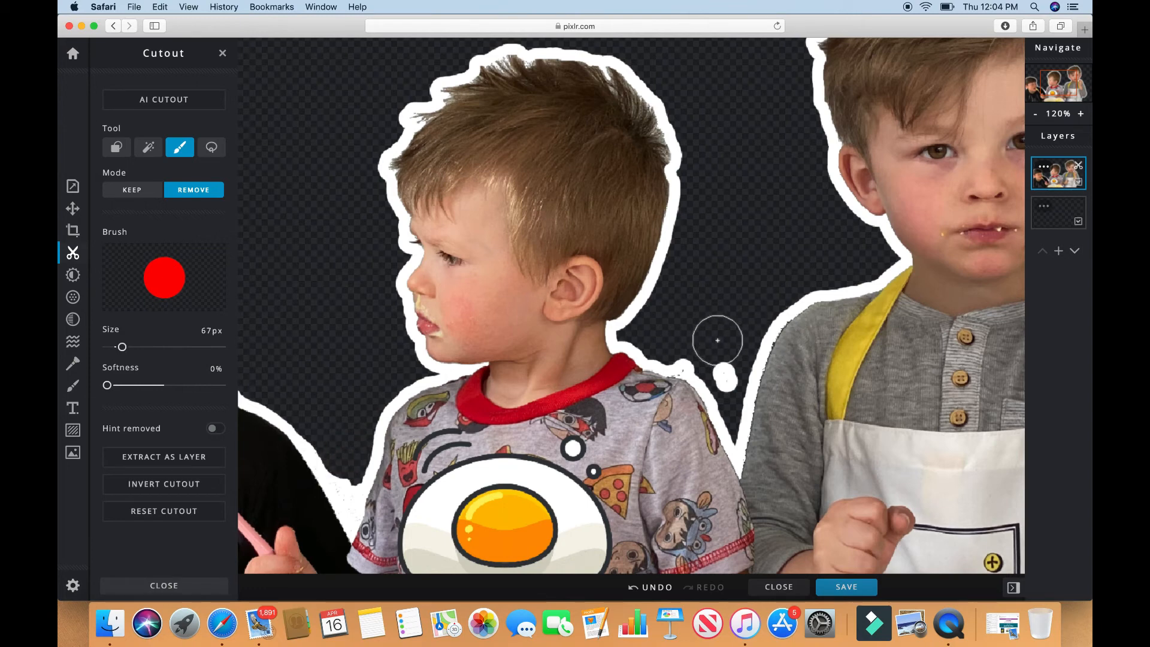
Step: Erase the white bump above the middle boy's shoulder, and remove the remaining dot beside it with a 40 px brush
left_click(698, 342)
left_click(686, 344)
left_click(680, 344)
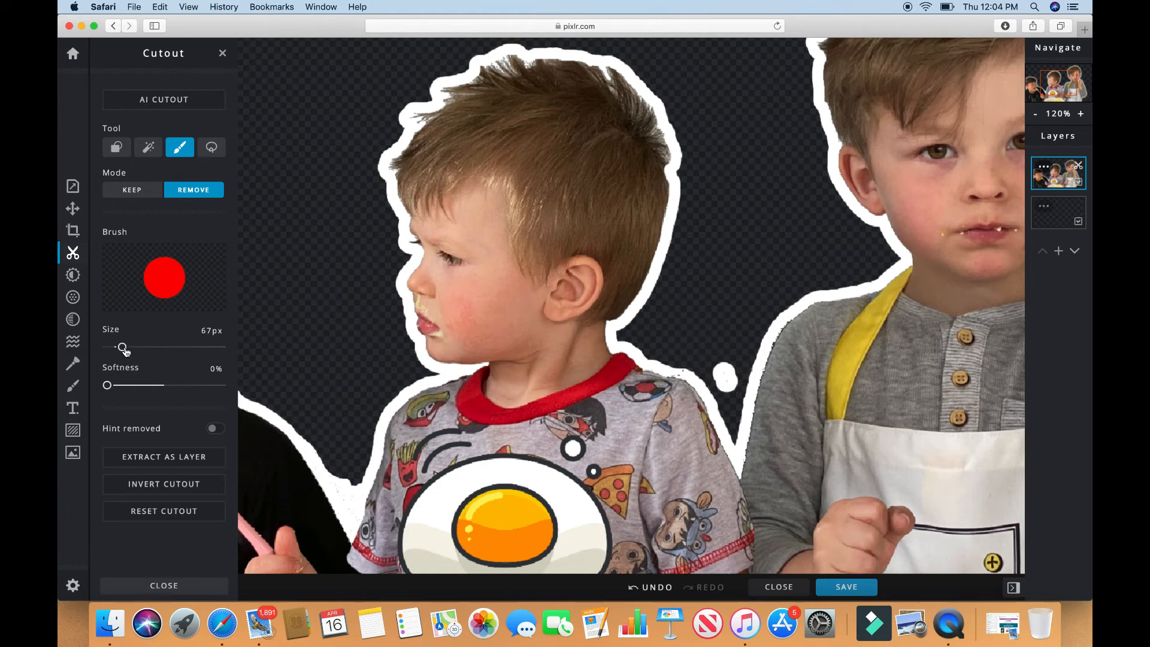
left_click_drag(122, 351, 116, 348)
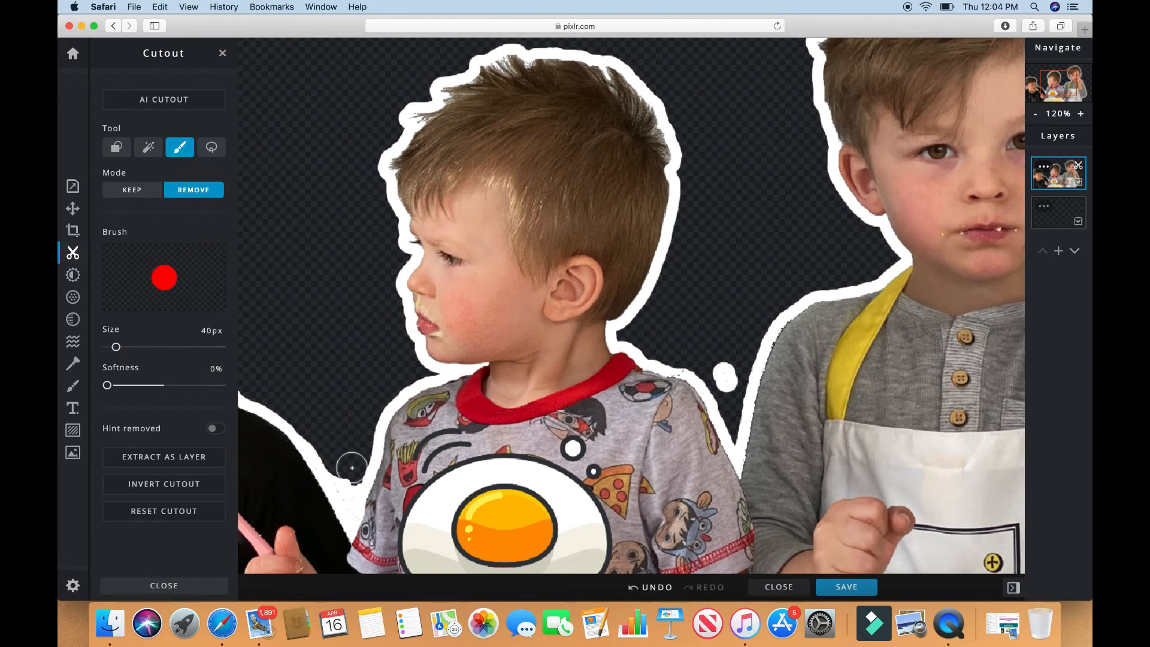
left_click_drag(726, 372, 728, 382)
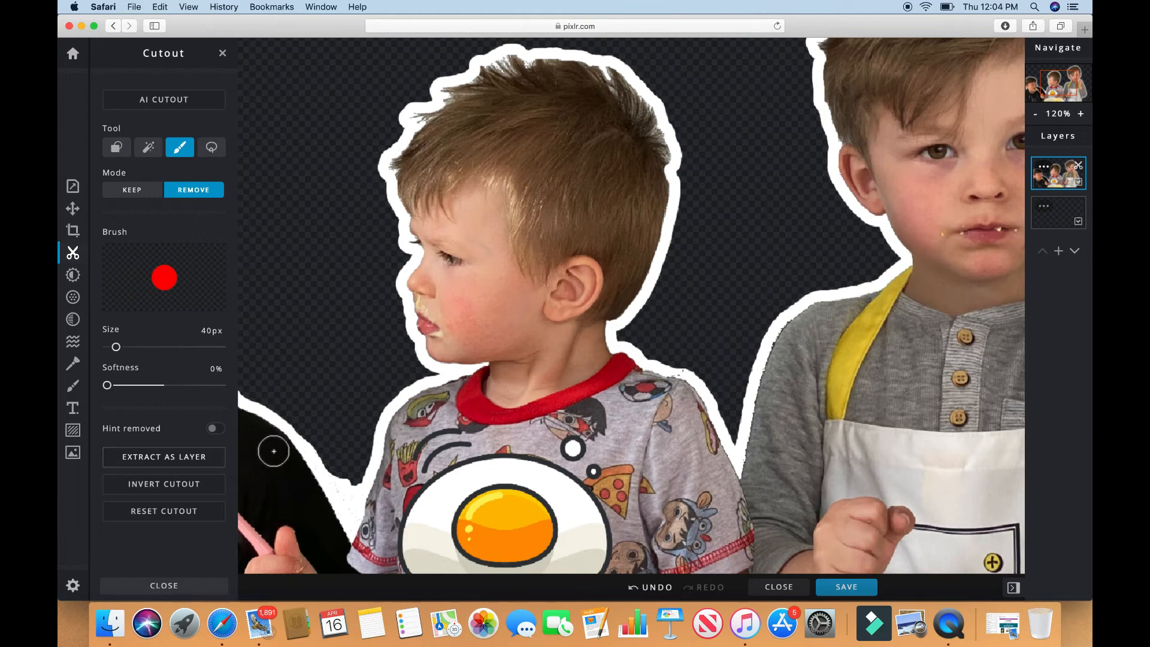
Step: Trim the excess white between the leftmost and middle boys and along the leftmost boy's shoulder with a 19 px brush, and close Cutout
left_click_drag(117, 350, 113, 350)
mouse_move(333, 467)
left_mouse_down()
mouse_move(345, 494)
mouse_move(354, 482)
mouse_move(343, 472)
left_mouse_up()
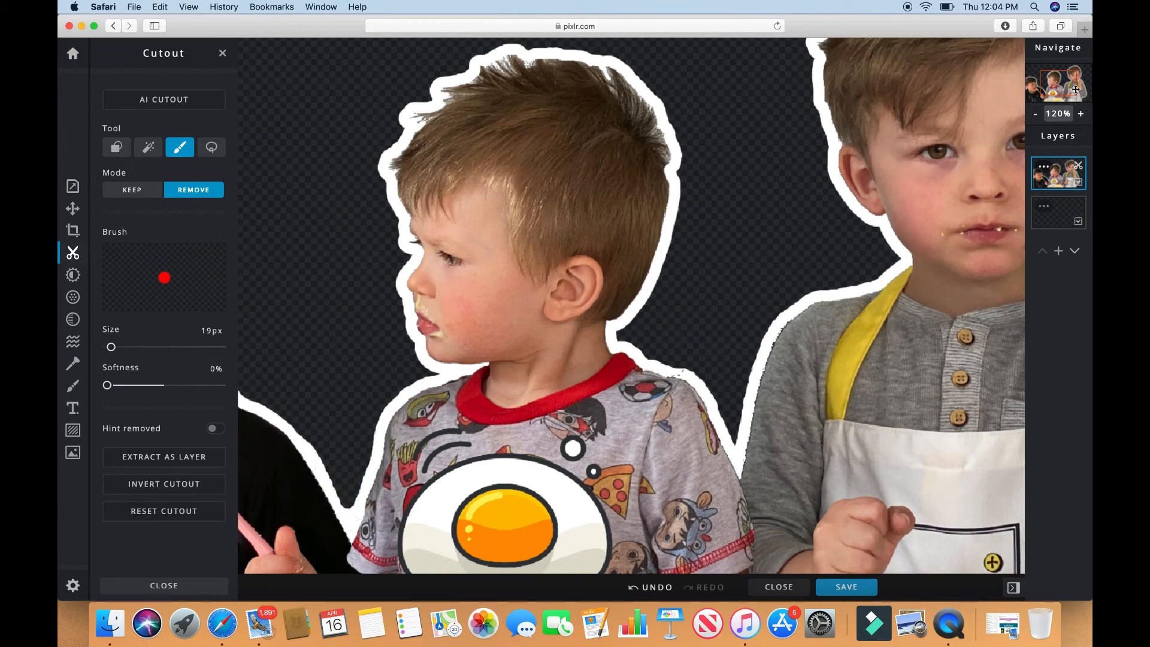
left_click_drag(1064, 84, 1051, 82)
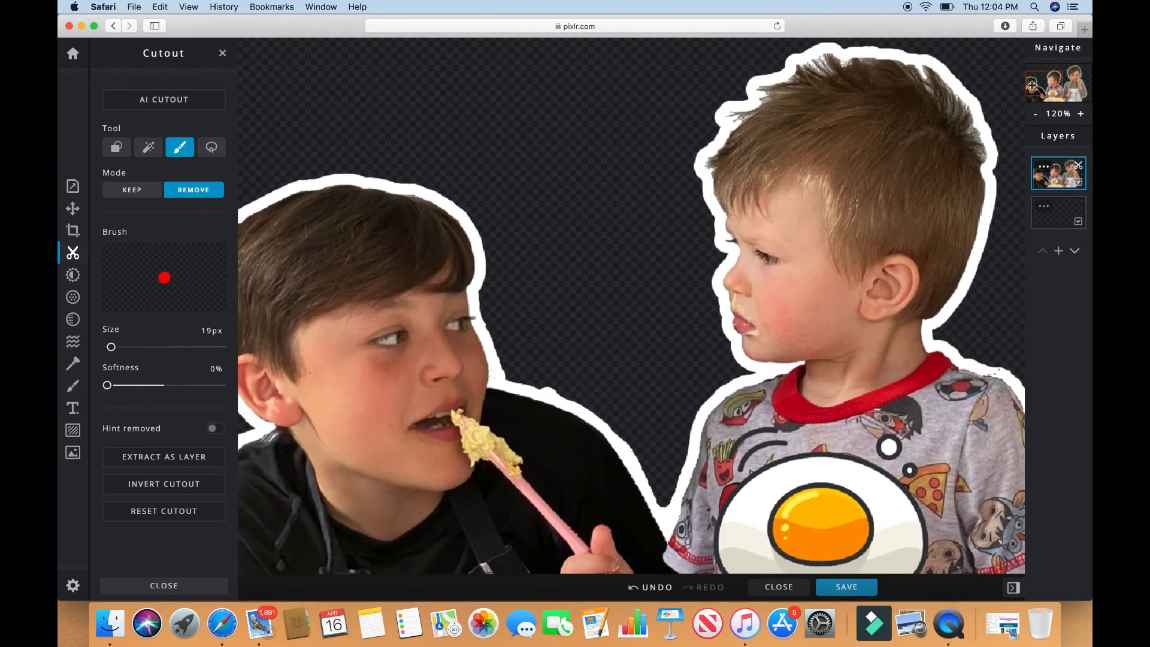
left_click_drag(541, 384, 569, 390)
left_click_drag(1045, 91, 974, 143)
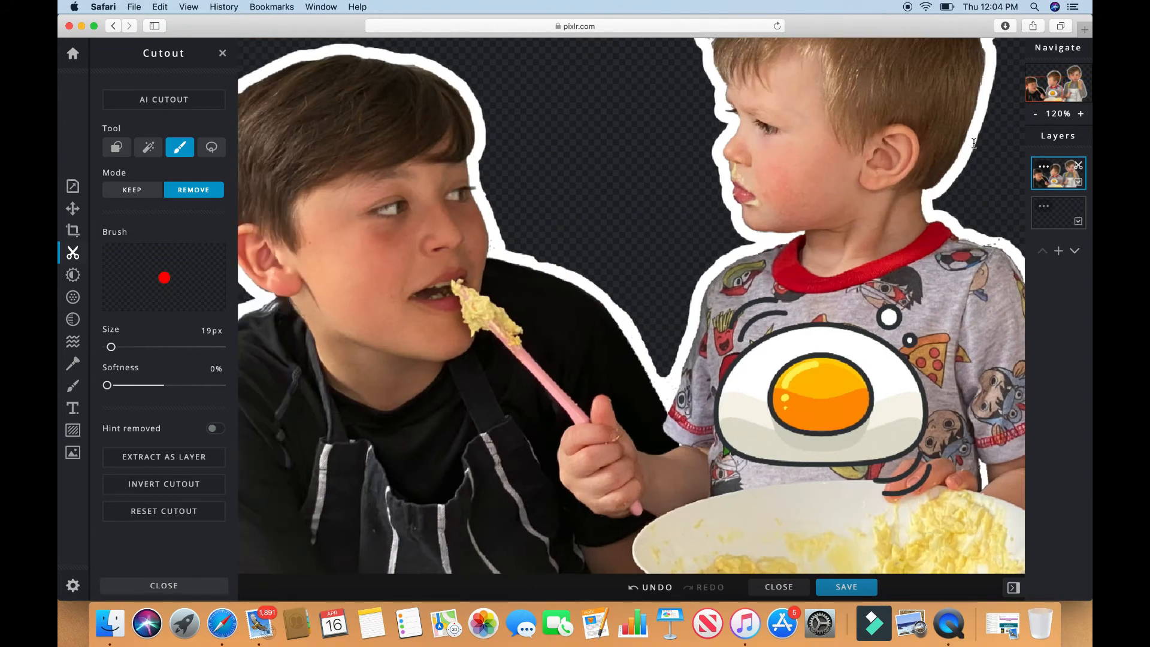
left_click(1036, 118)
left_click(1037, 118)
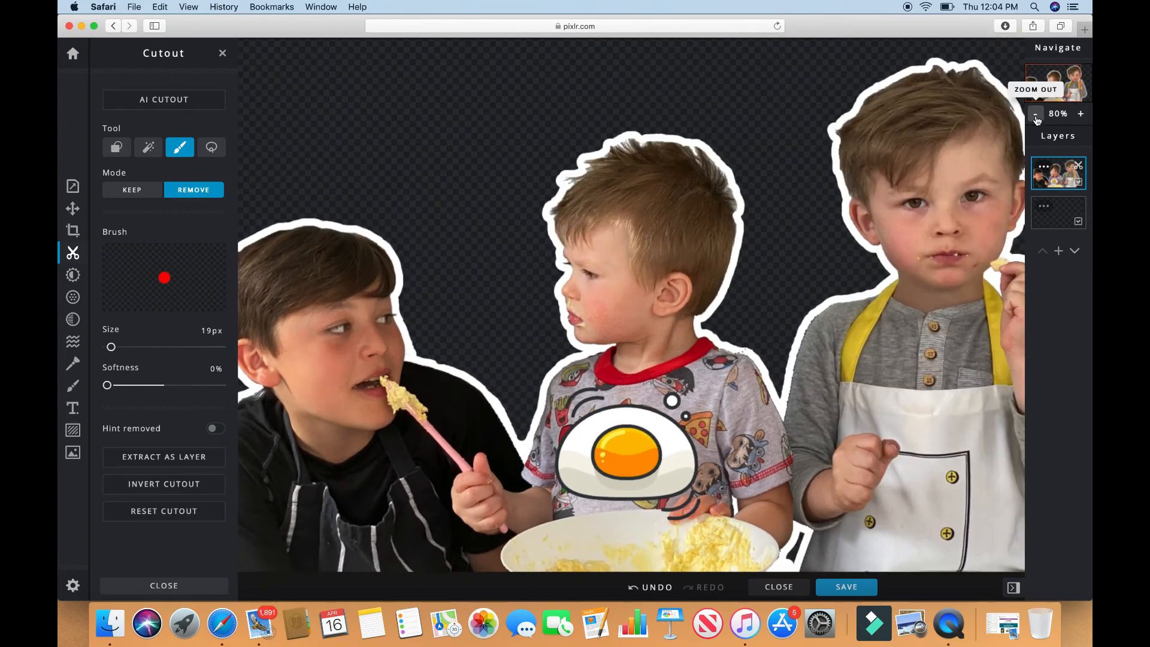
left_click(1036, 117)
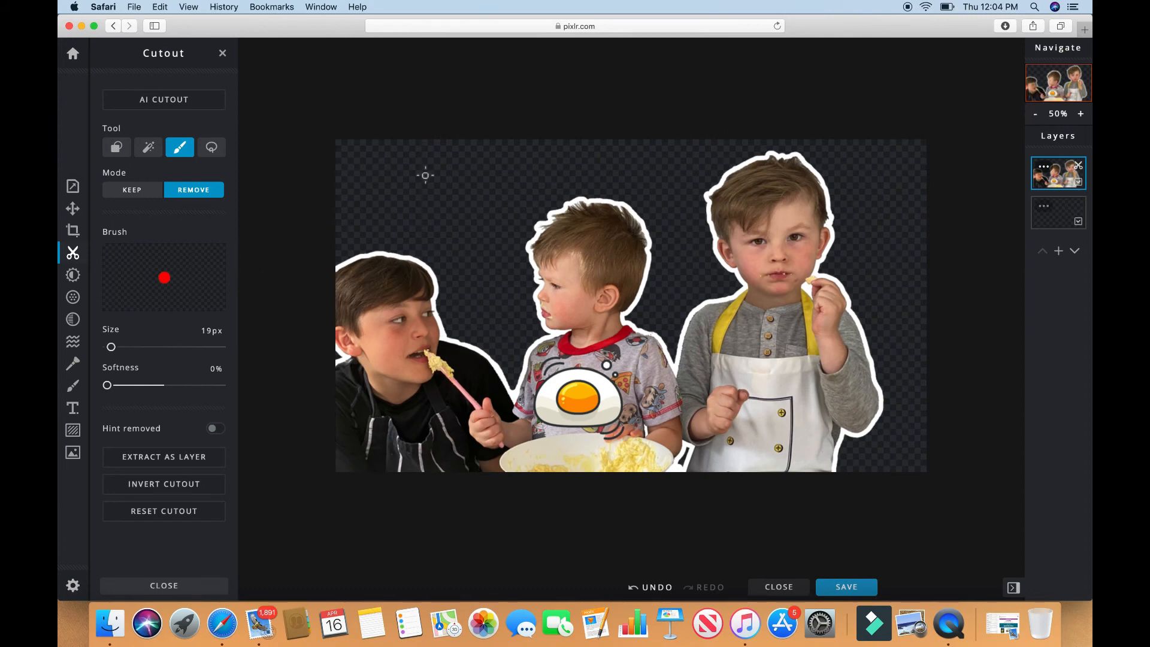
left_click(200, 586)
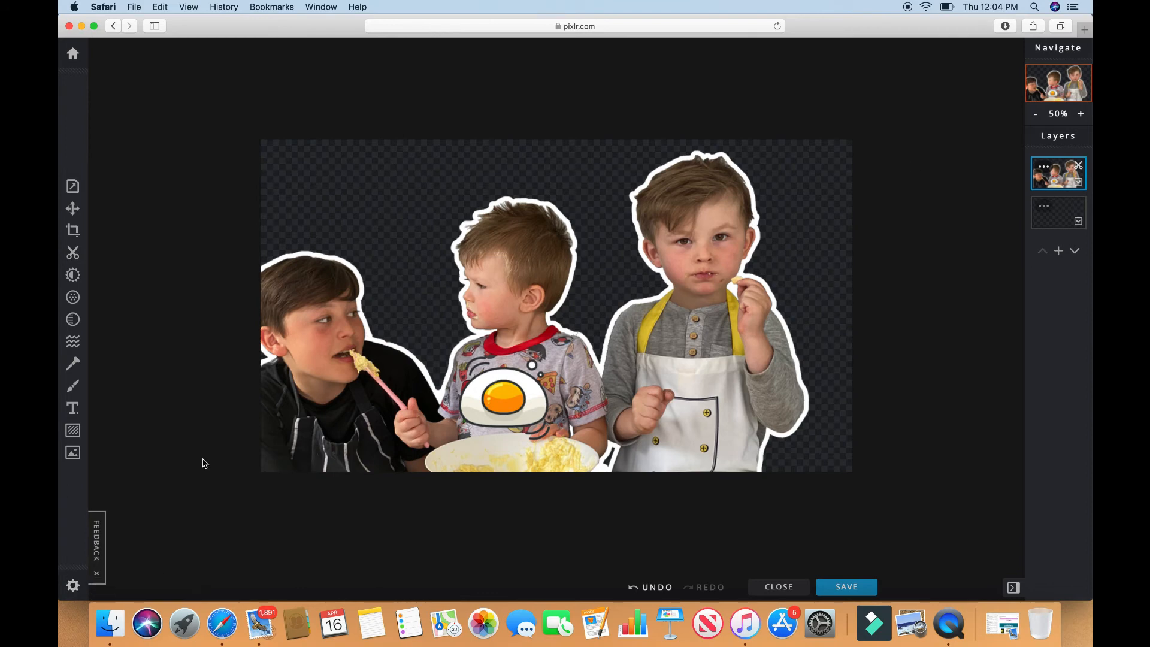
Step: Select the empty bottom layer and set up a 376 px Draw brush with the color #FEBD00 sampled from the egg yolk
left_click(1062, 218)
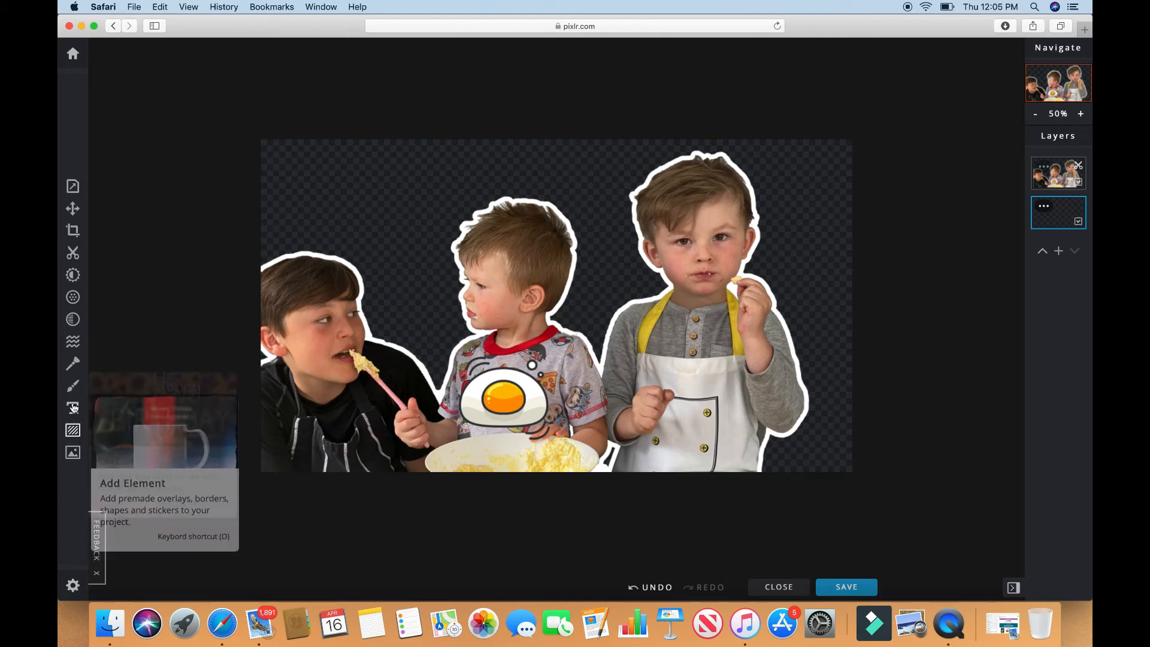
left_click(75, 385)
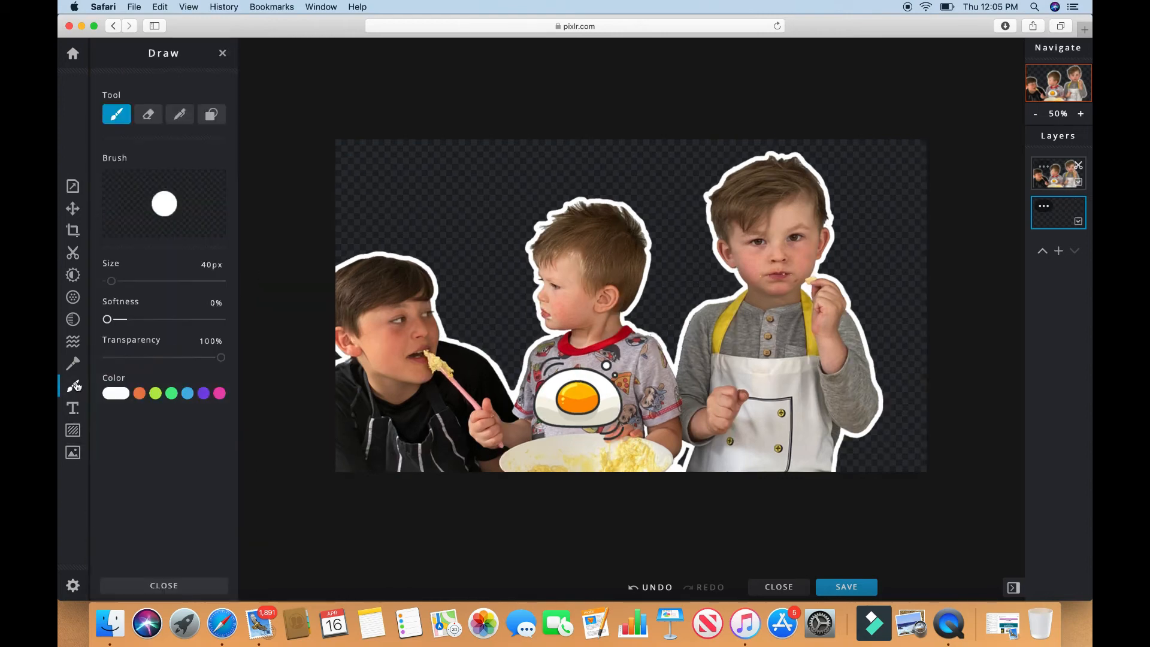
left_click(119, 394)
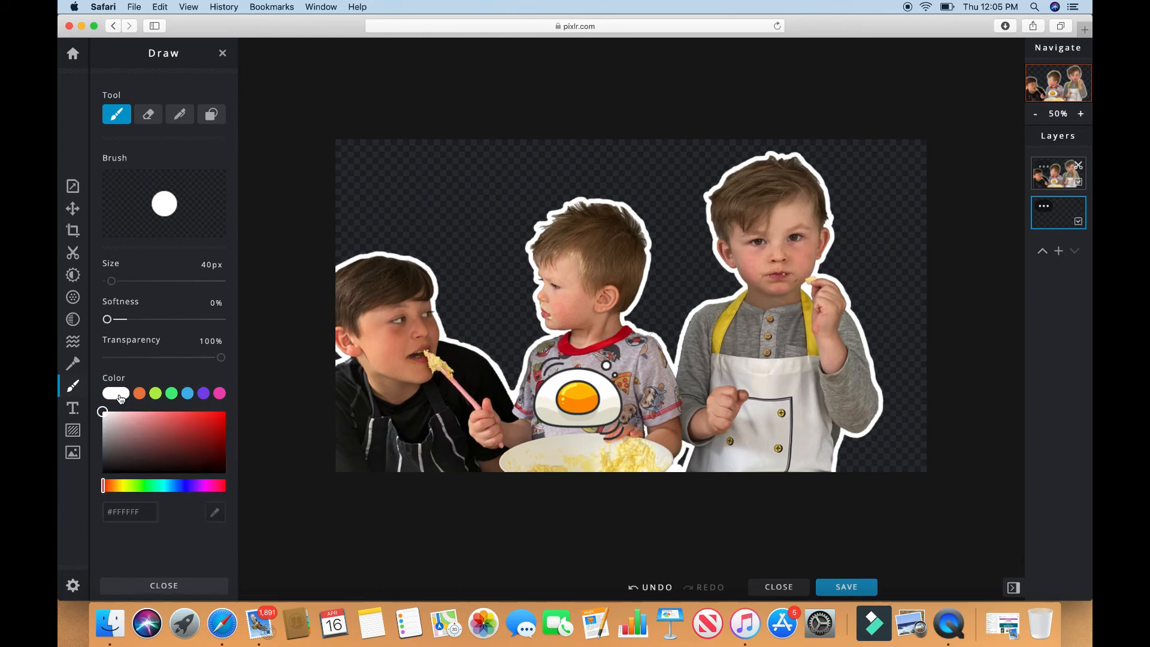
left_click_drag(111, 283, 150, 281)
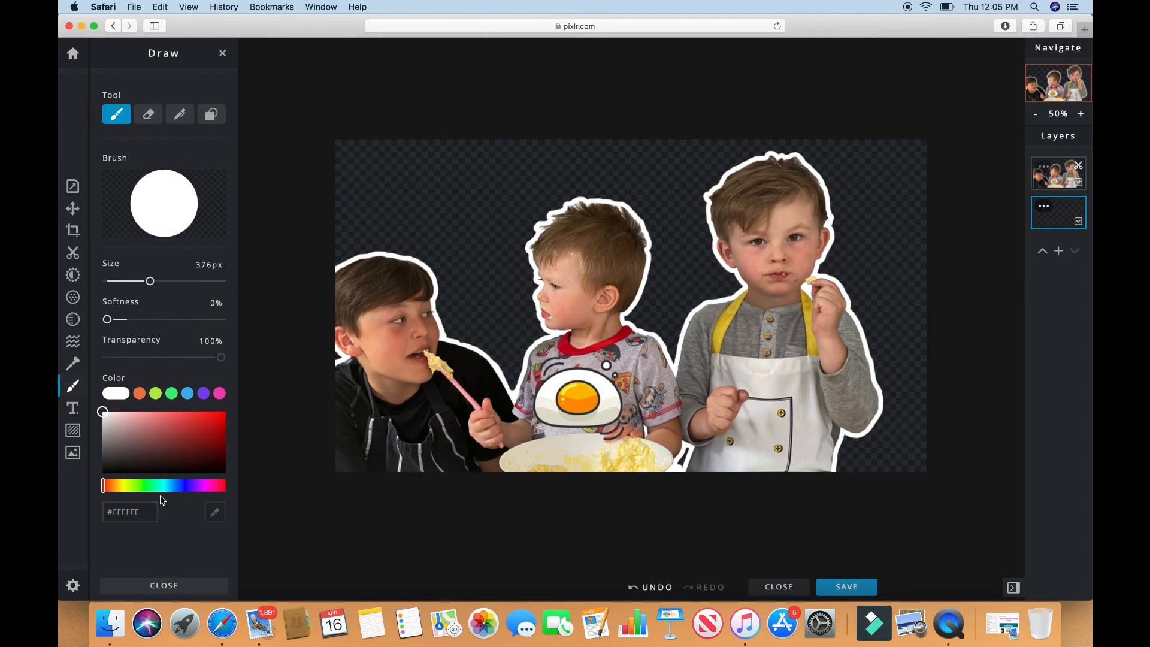
left_click(215, 513)
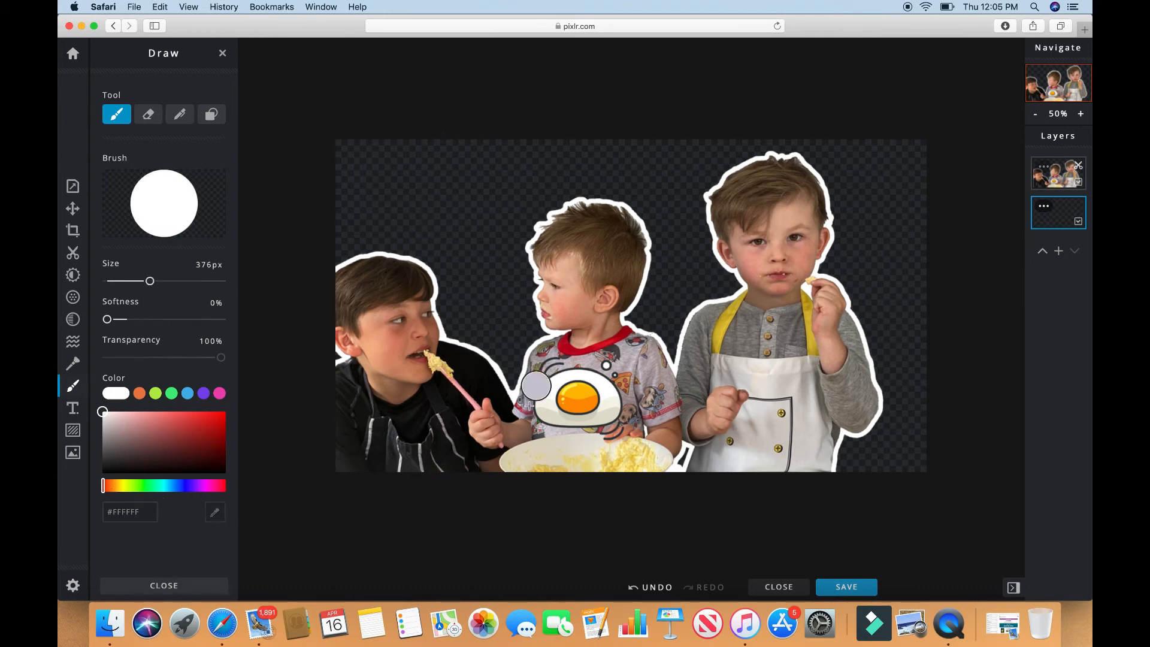
left_click(579, 392)
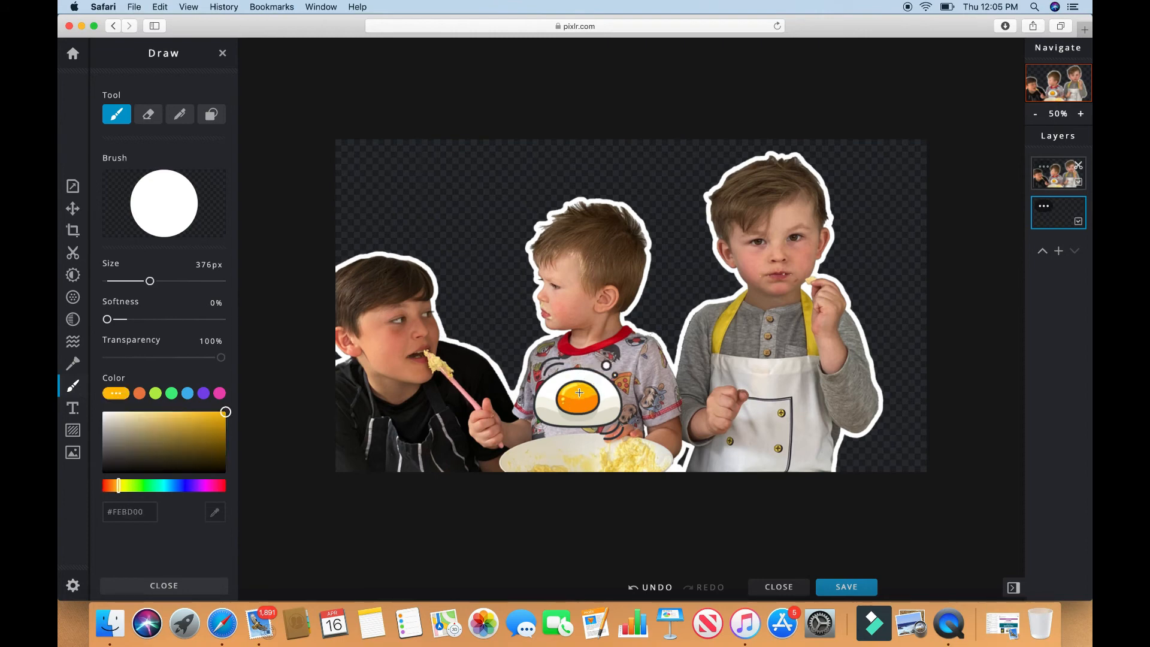
Step: Paint the transparent background behind the boys yellow on the bottom layer, starting from the canvas's upper-left area
left_click(337, 154)
mouse_move(337, 155)
left_mouse_down()
mouse_move(368, 437)
mouse_move(407, 474)
mouse_move(407, 170)
mouse_move(421, 79)
mouse_move(448, 299)
mouse_move(447, 425)
mouse_move(463, 427)
mouse_move(506, 164)
mouse_move(524, 147)
mouse_move(578, 210)
mouse_move(760, 118)
mouse_move(844, 150)
mouse_move(947, 151)
mouse_move(489, 156)
mouse_move(520, 264)
mouse_move(516, 338)
left_mouse_up()
scroll(506, 195, "up", 5)
scroll(506, 194, "down", 4)
scroll(506, 195, "up", 3)
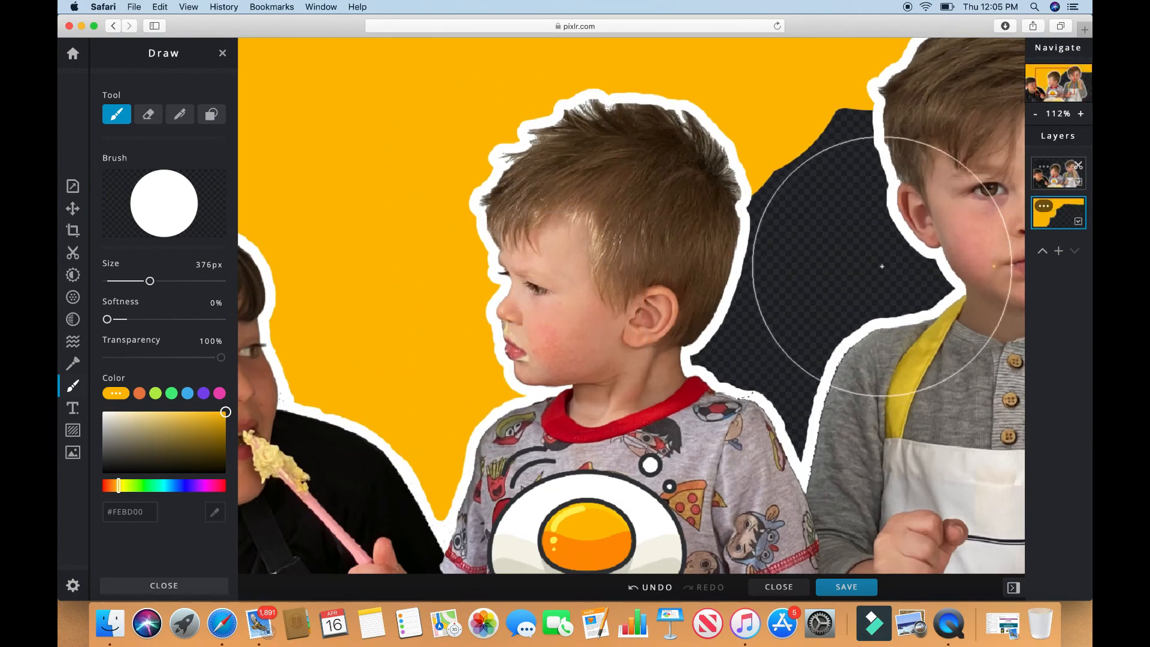
left_click(1035, 114)
left_click(1035, 114)
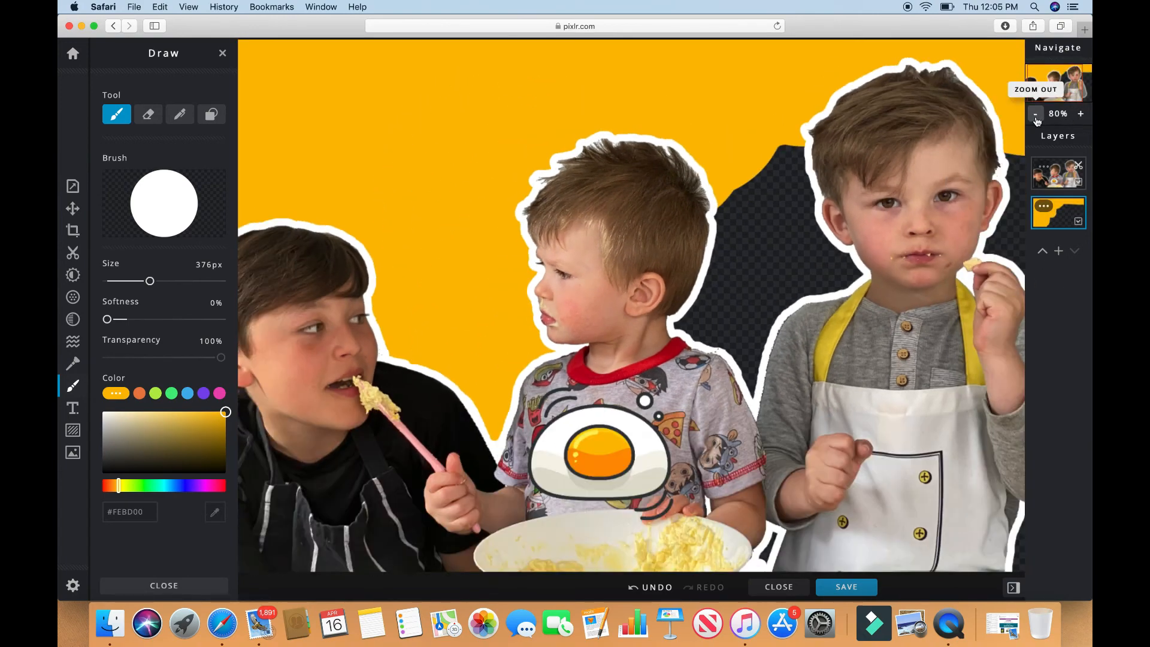